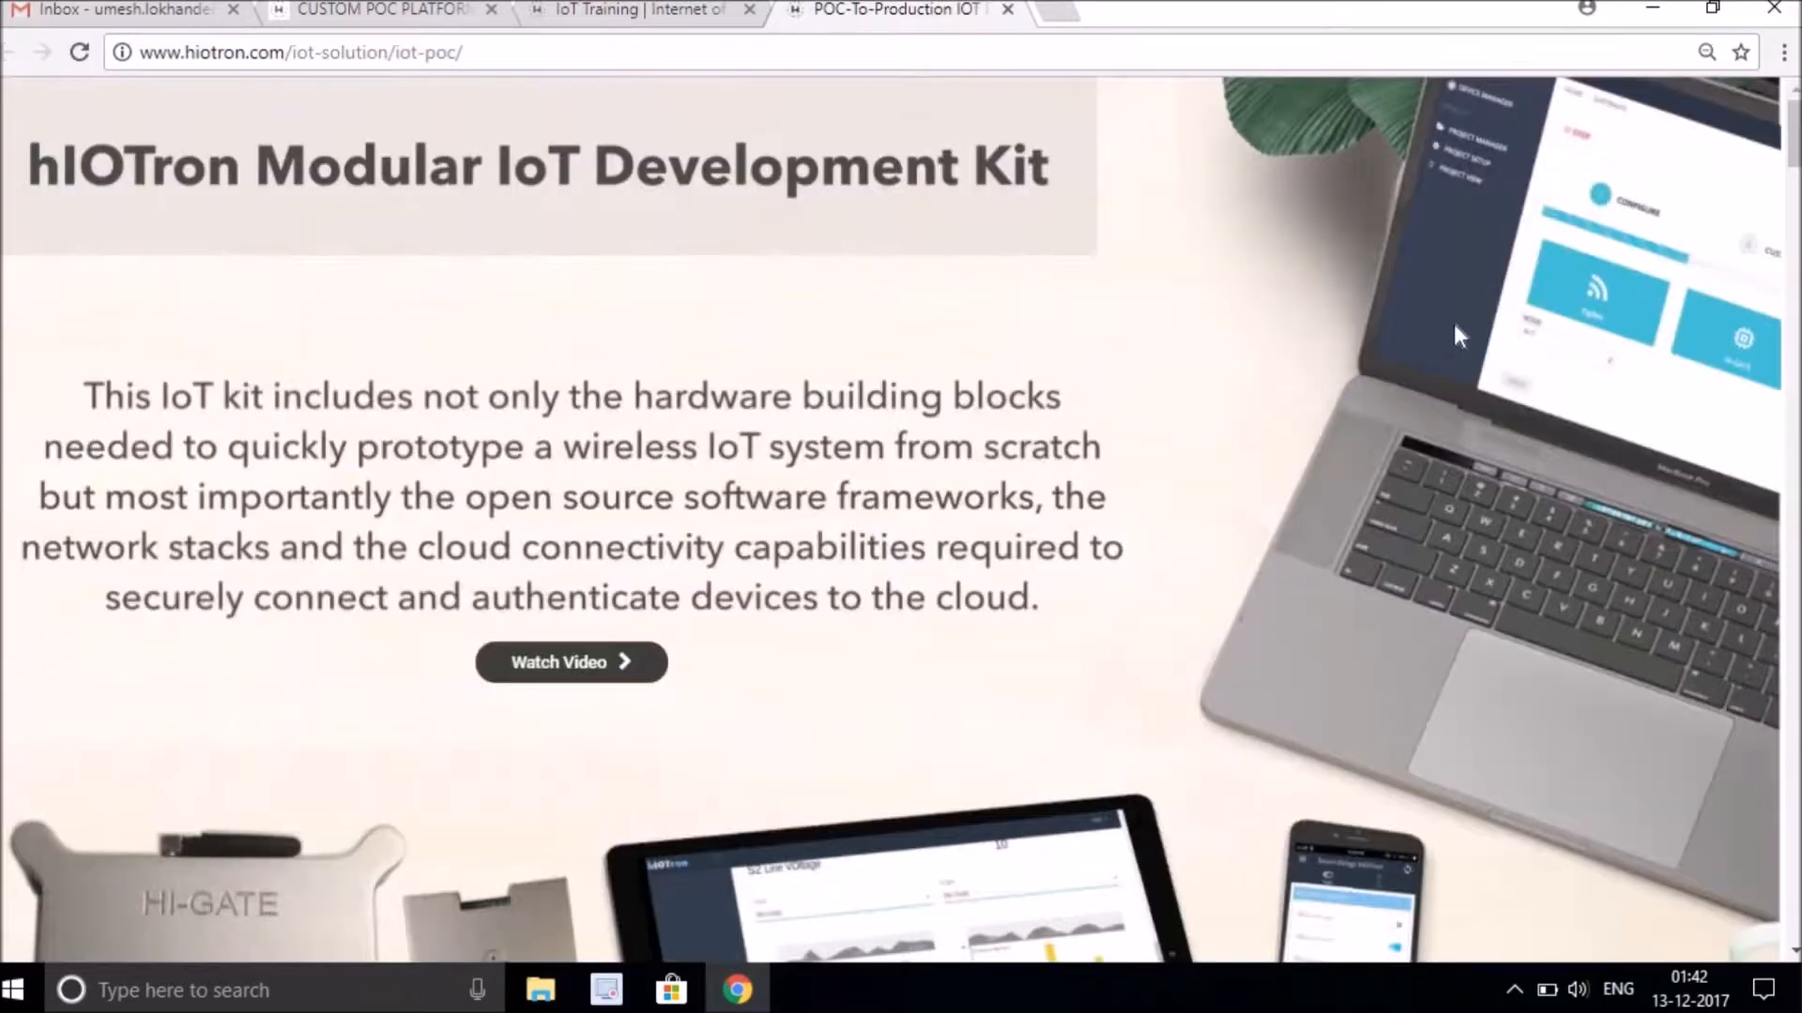
# Scroll down the hIOTron kit product page and open its user manual.
pyautogui.scroll(-2, 1439, 334)
pyautogui.scroll(-20, 901, 521)
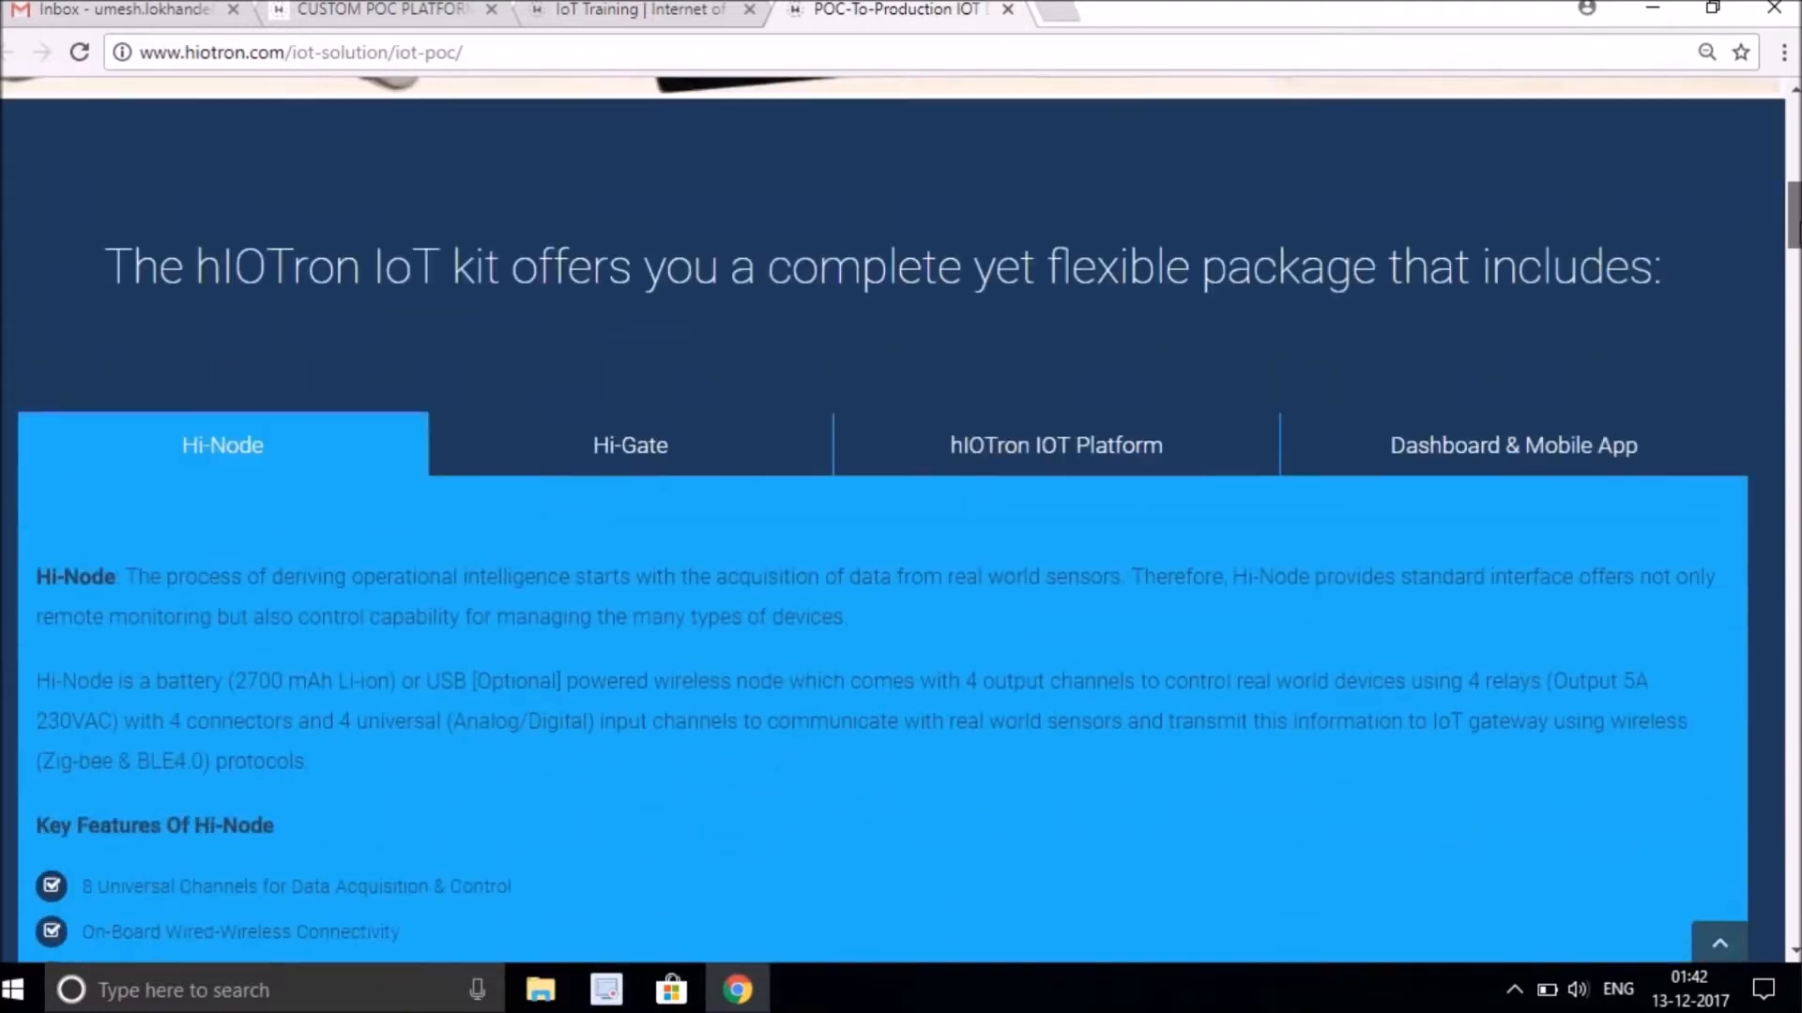
pyautogui.scroll(-15, 765, 549)
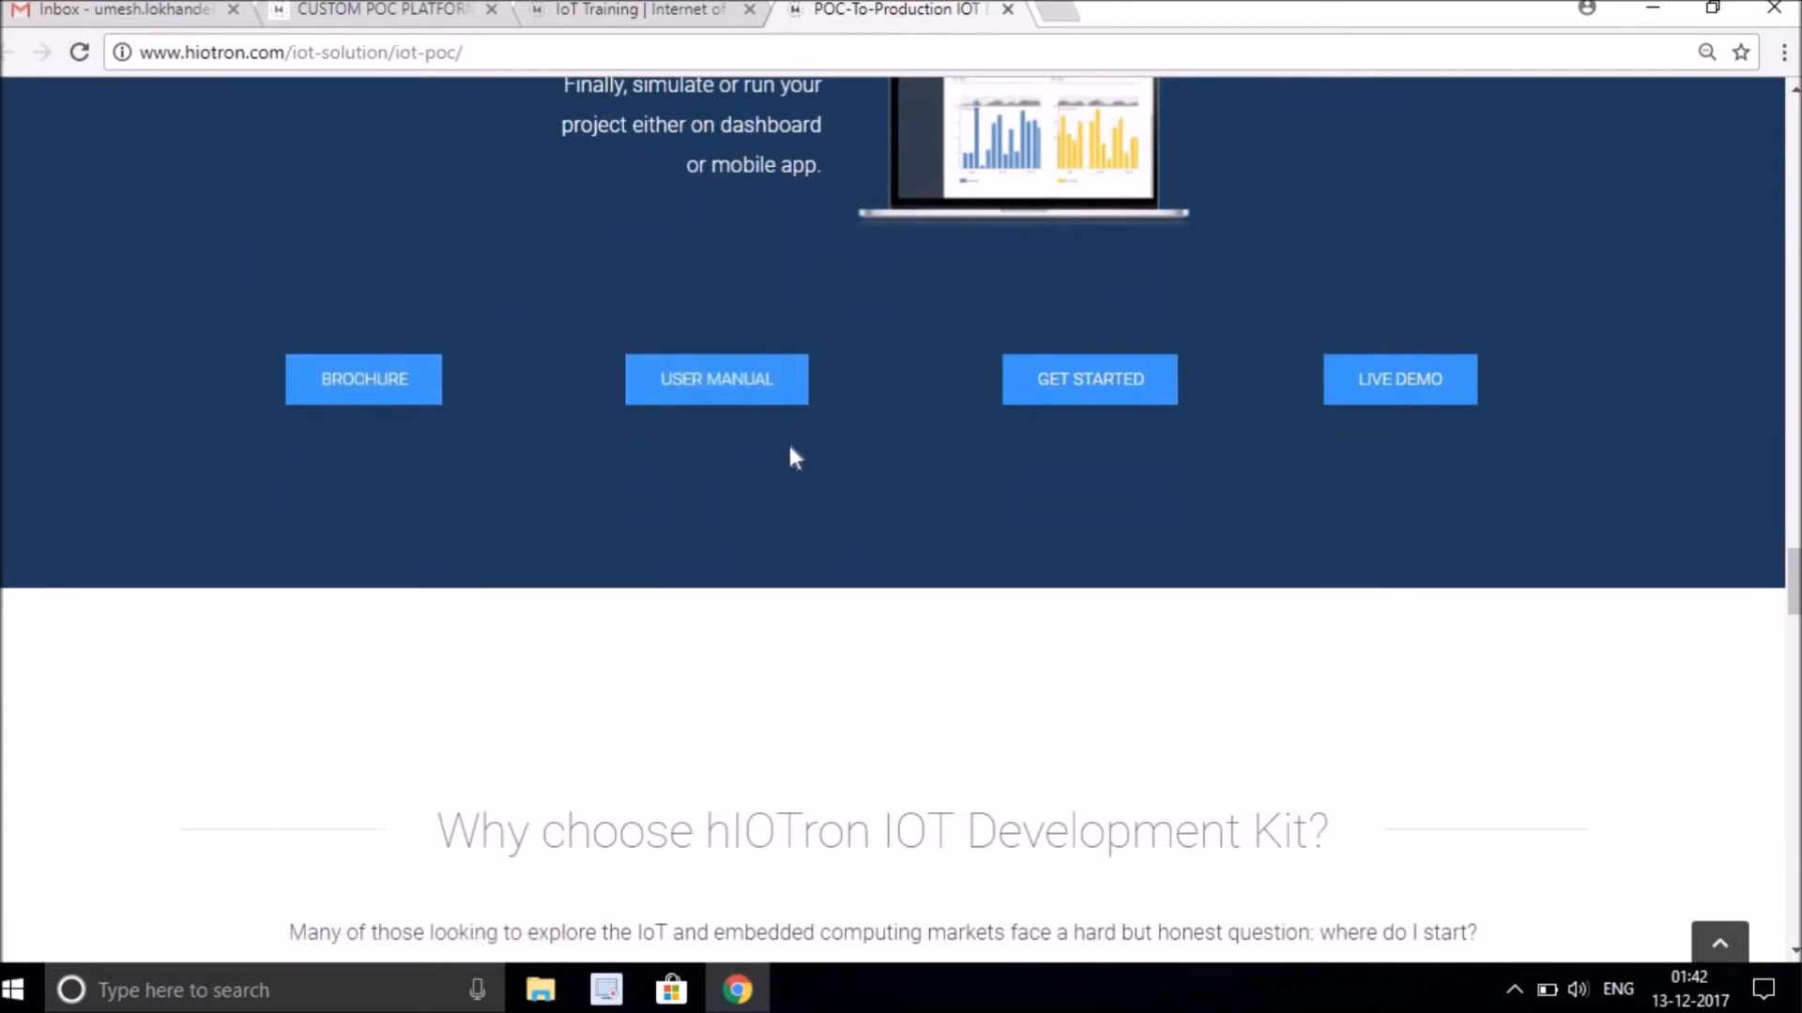
pyautogui.click(727, 392)
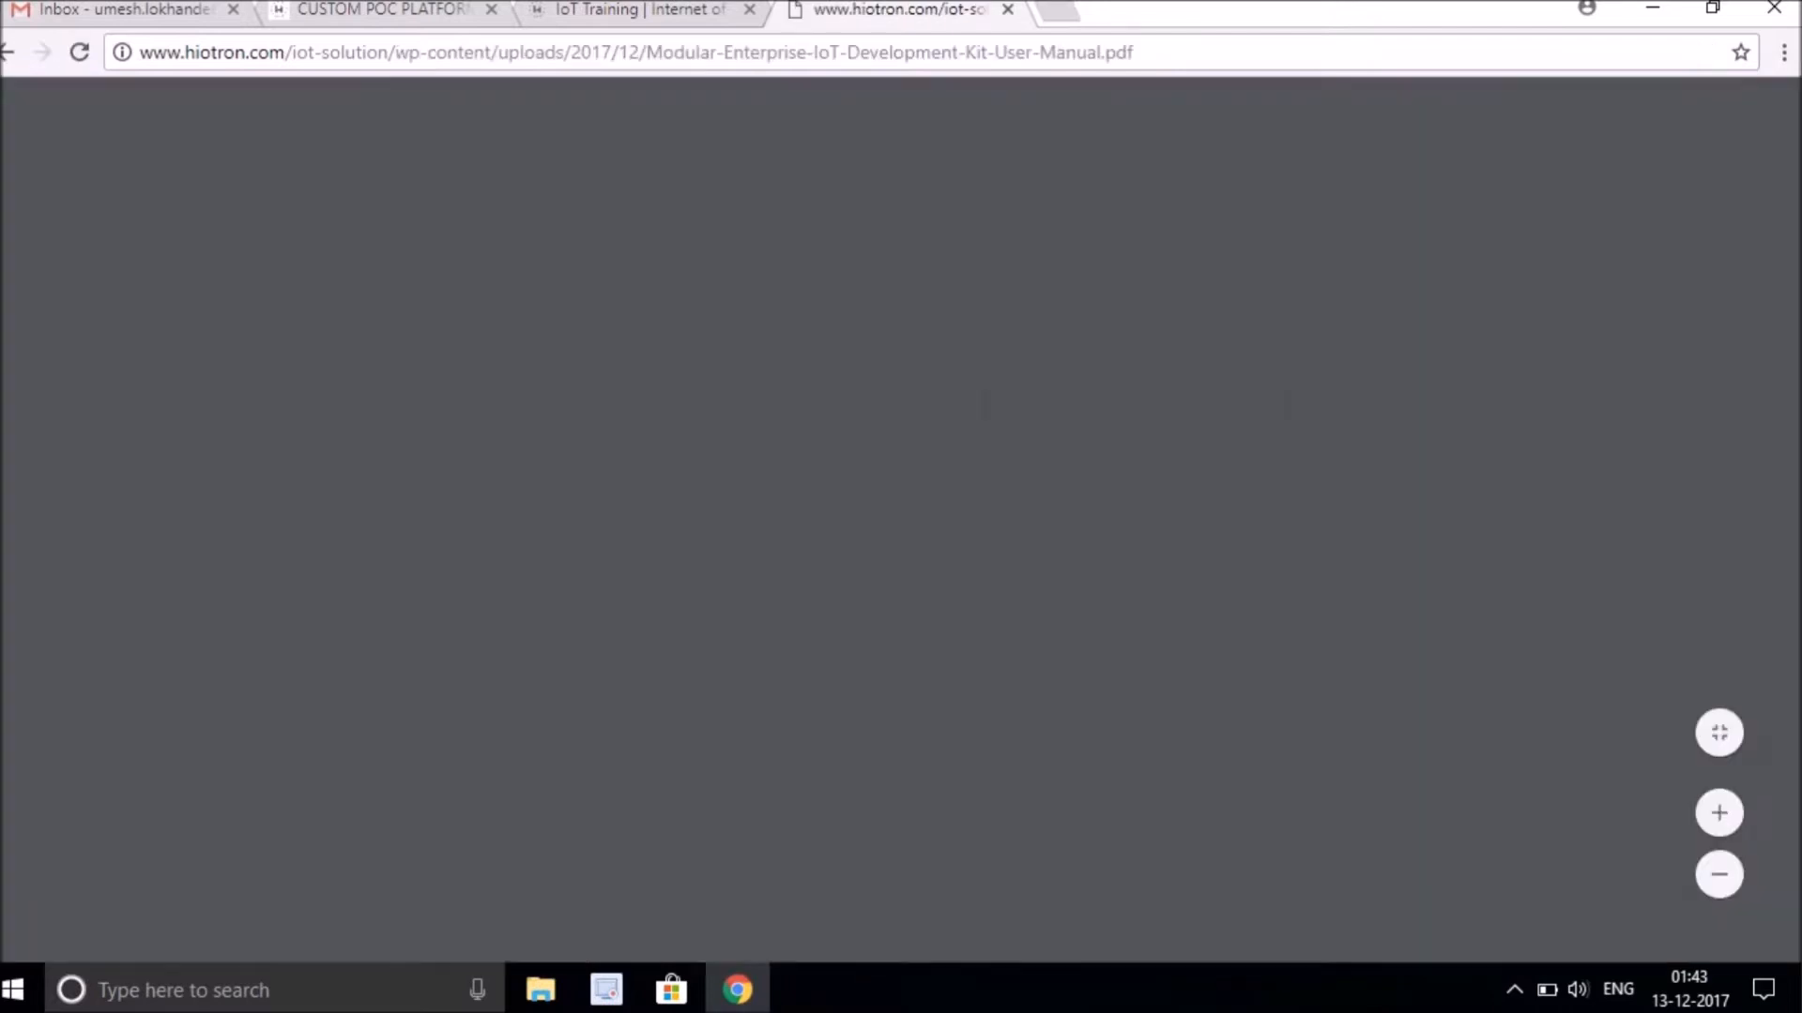
# Browse through the Modular Enterprise IoT Development Kit user manual PDF.
pyautogui.scroll(-2, 1795, 140)
pyautogui.scroll(-15, 1794, 141)
pyautogui.scroll(-6, 882, 554)
pyautogui.scroll(-20, 882, 553)
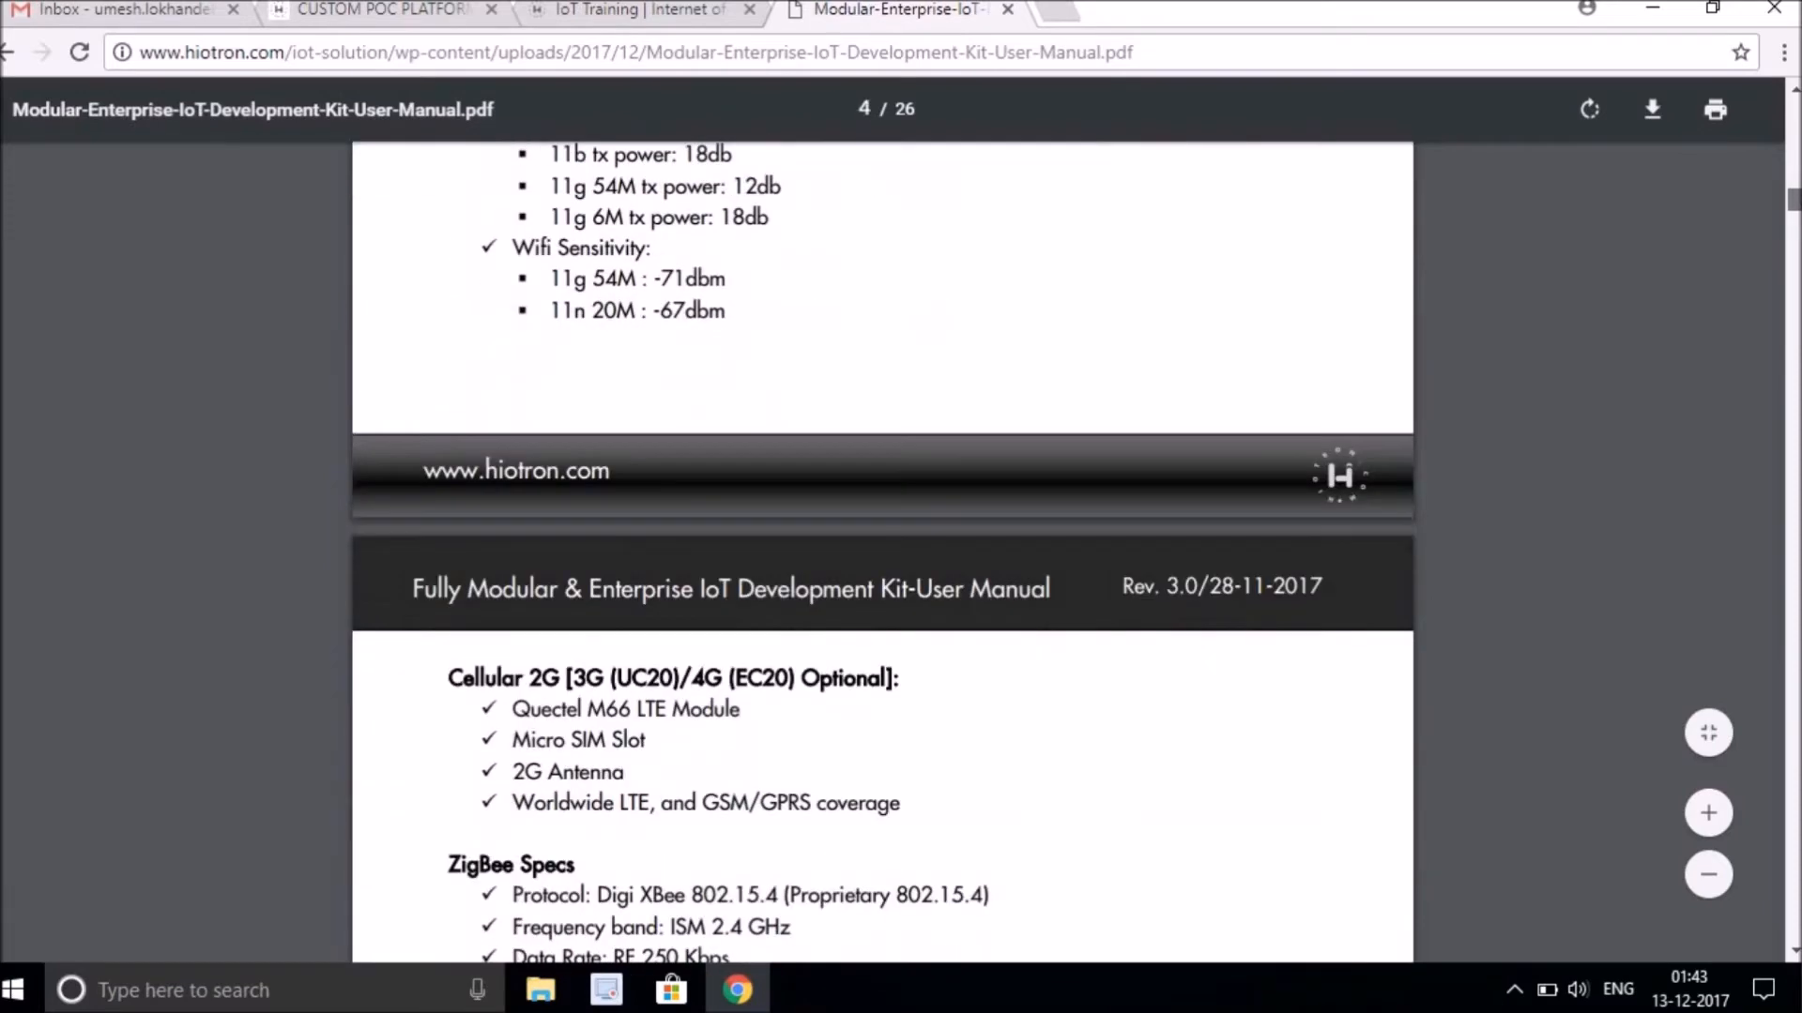
pyautogui.scroll(-20, 882, 553)
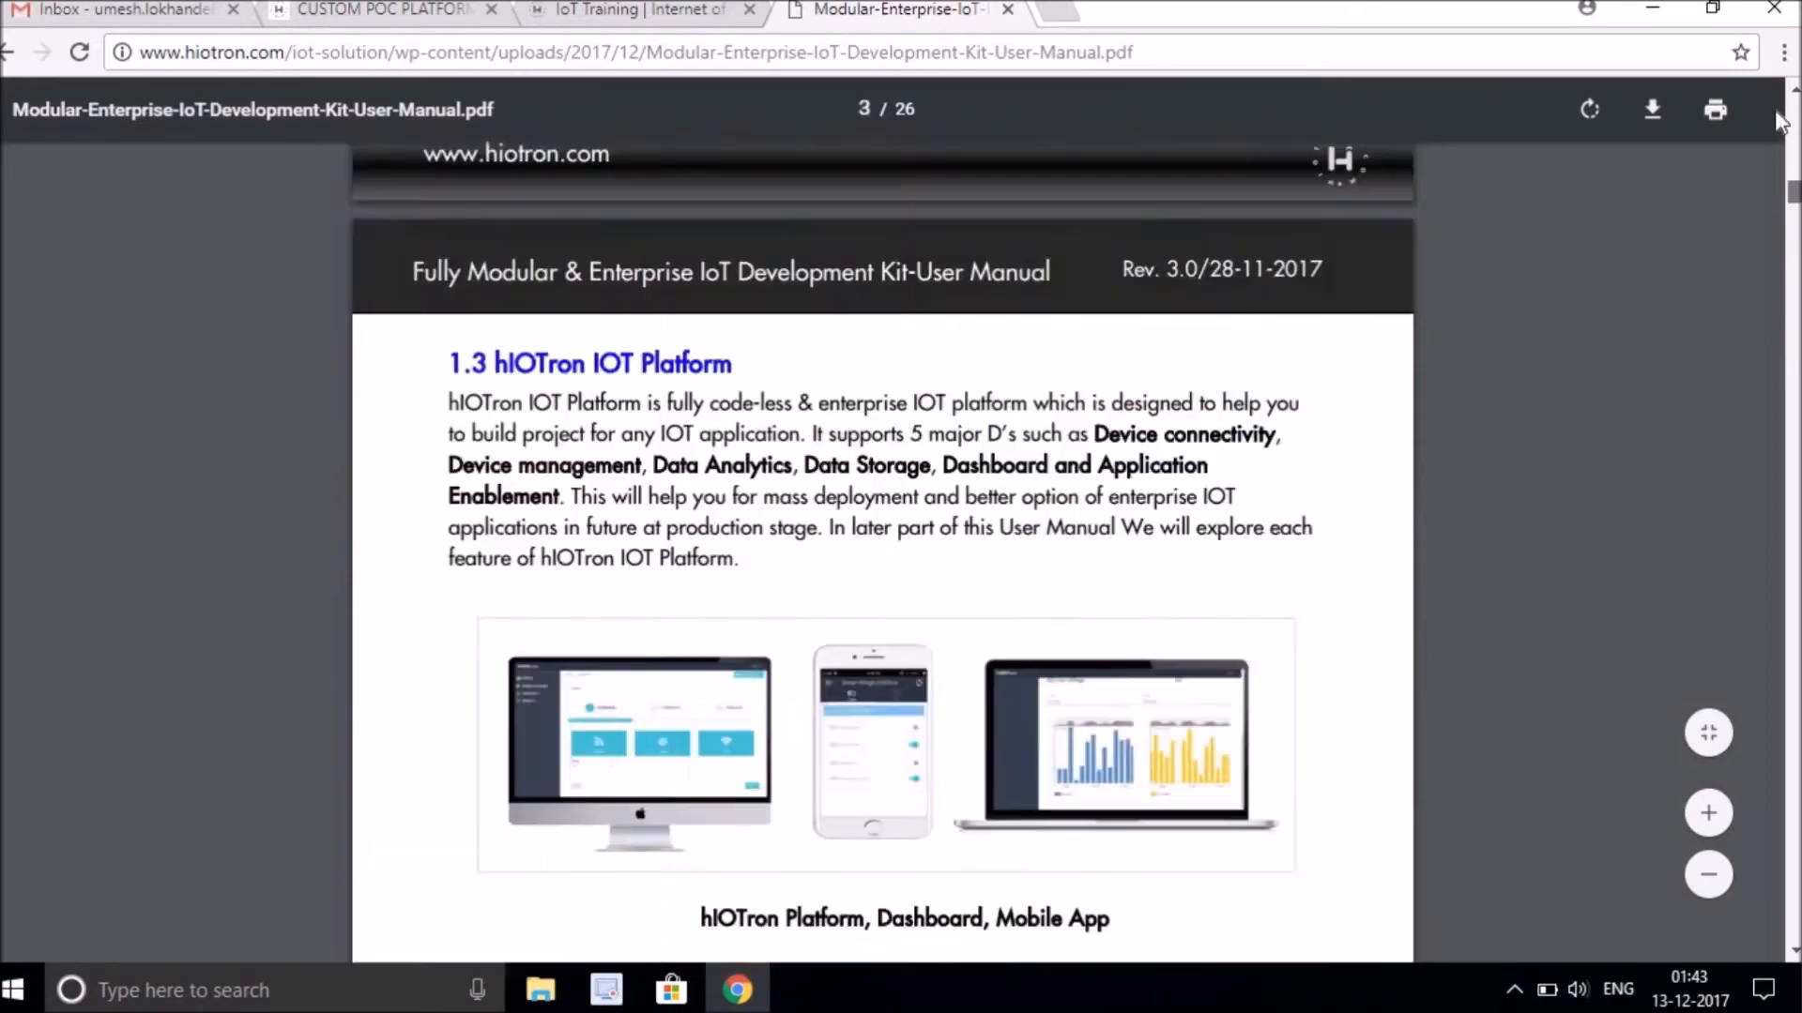
pyautogui.moveTo(1777, 111); pyautogui.dragTo(1775, 99)
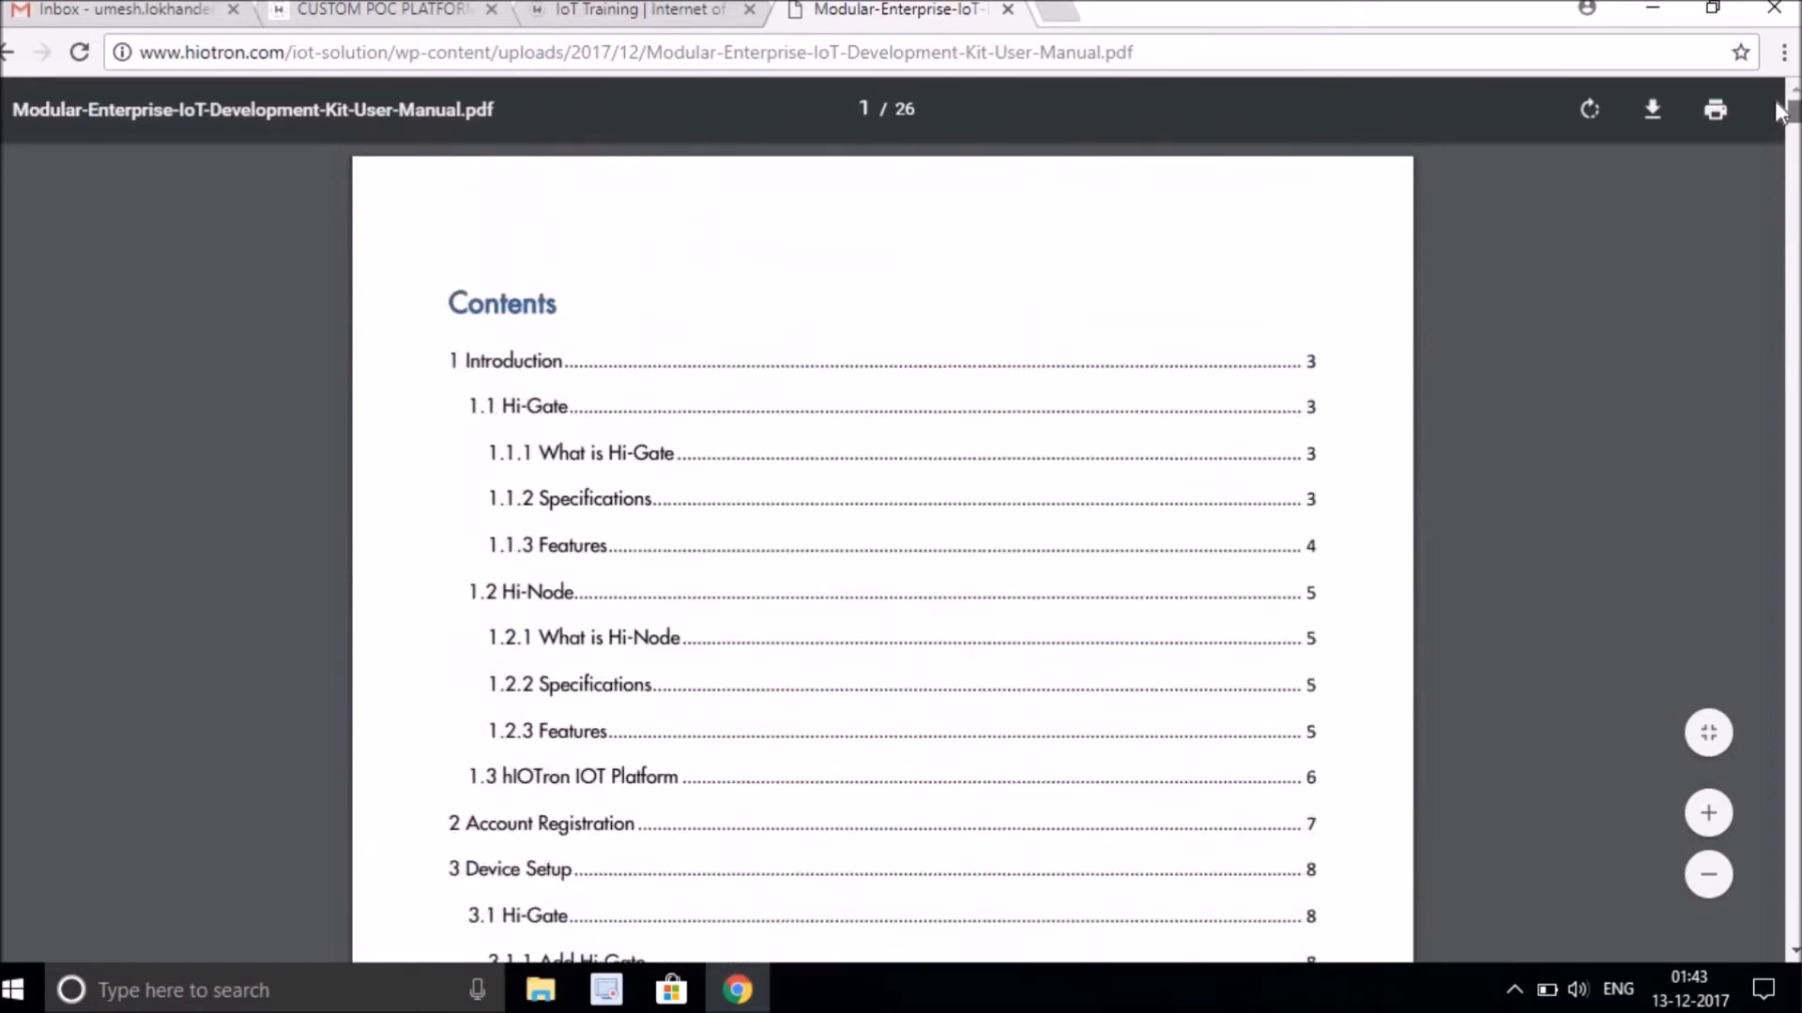
# Switch to the hIOTron platform and open its Documentation link in a new tab.
pyautogui.click(354, 12)
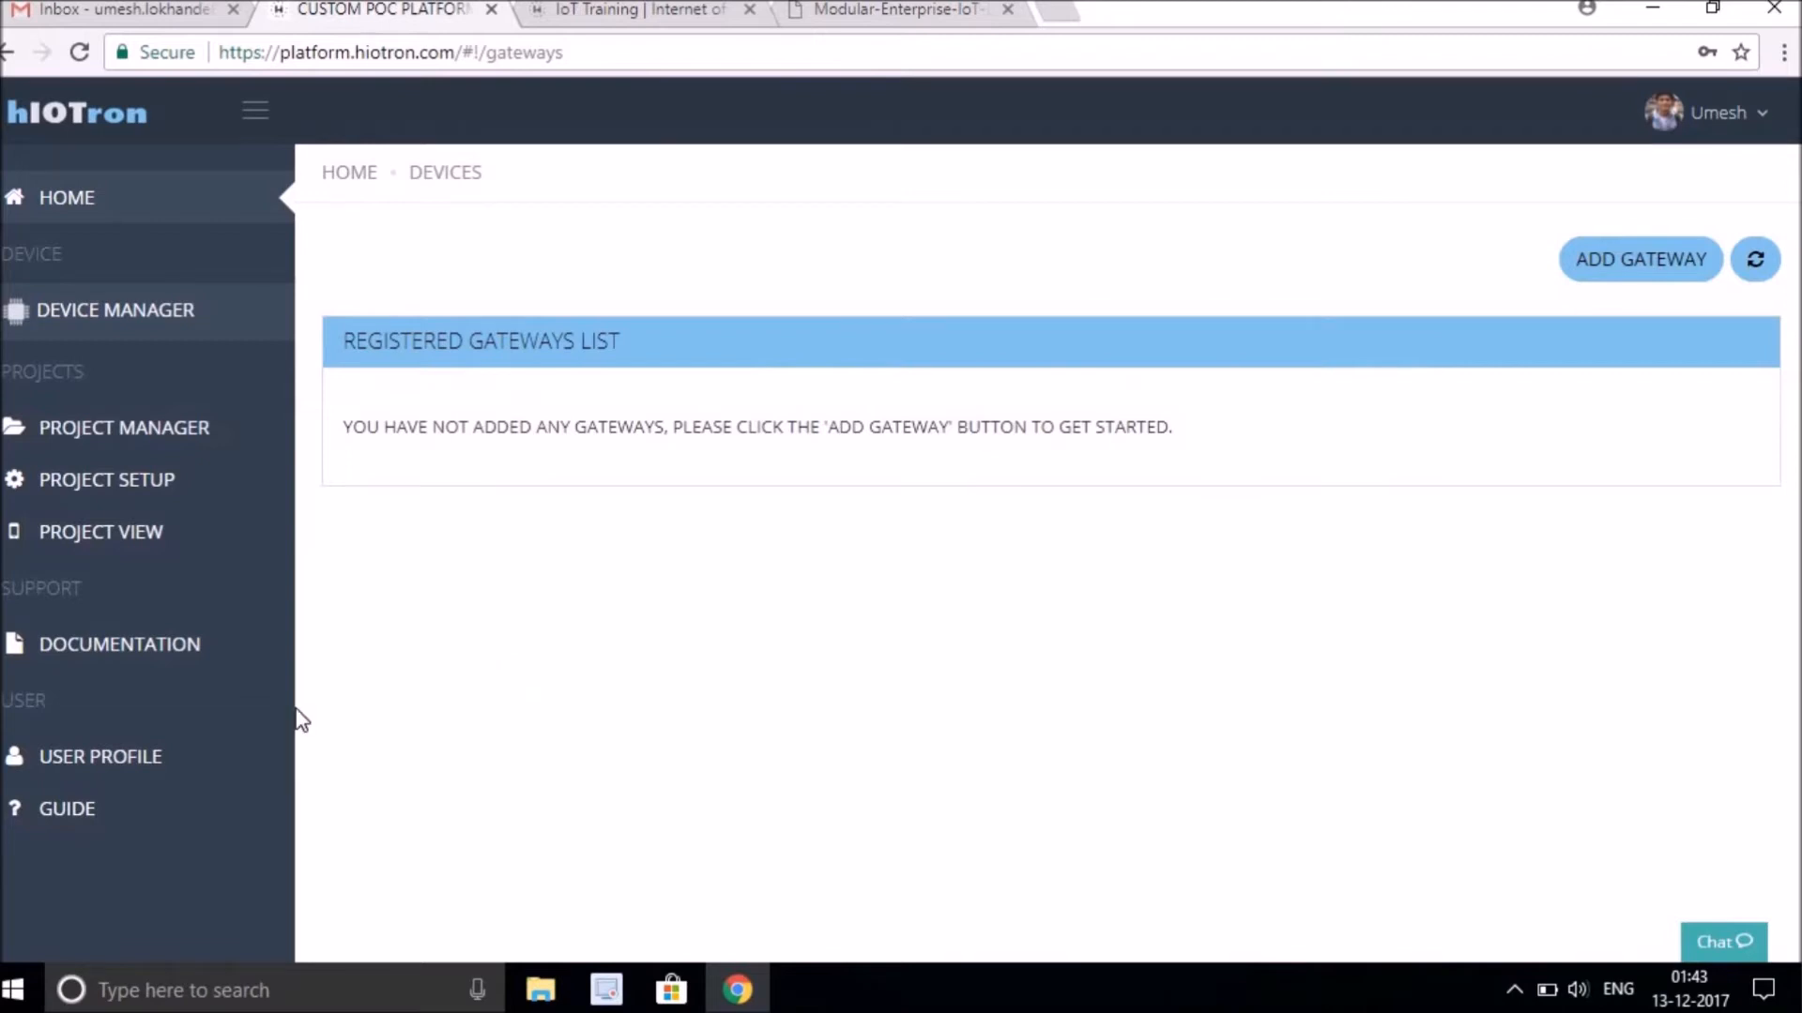
pyautogui.rightClick(131, 661)
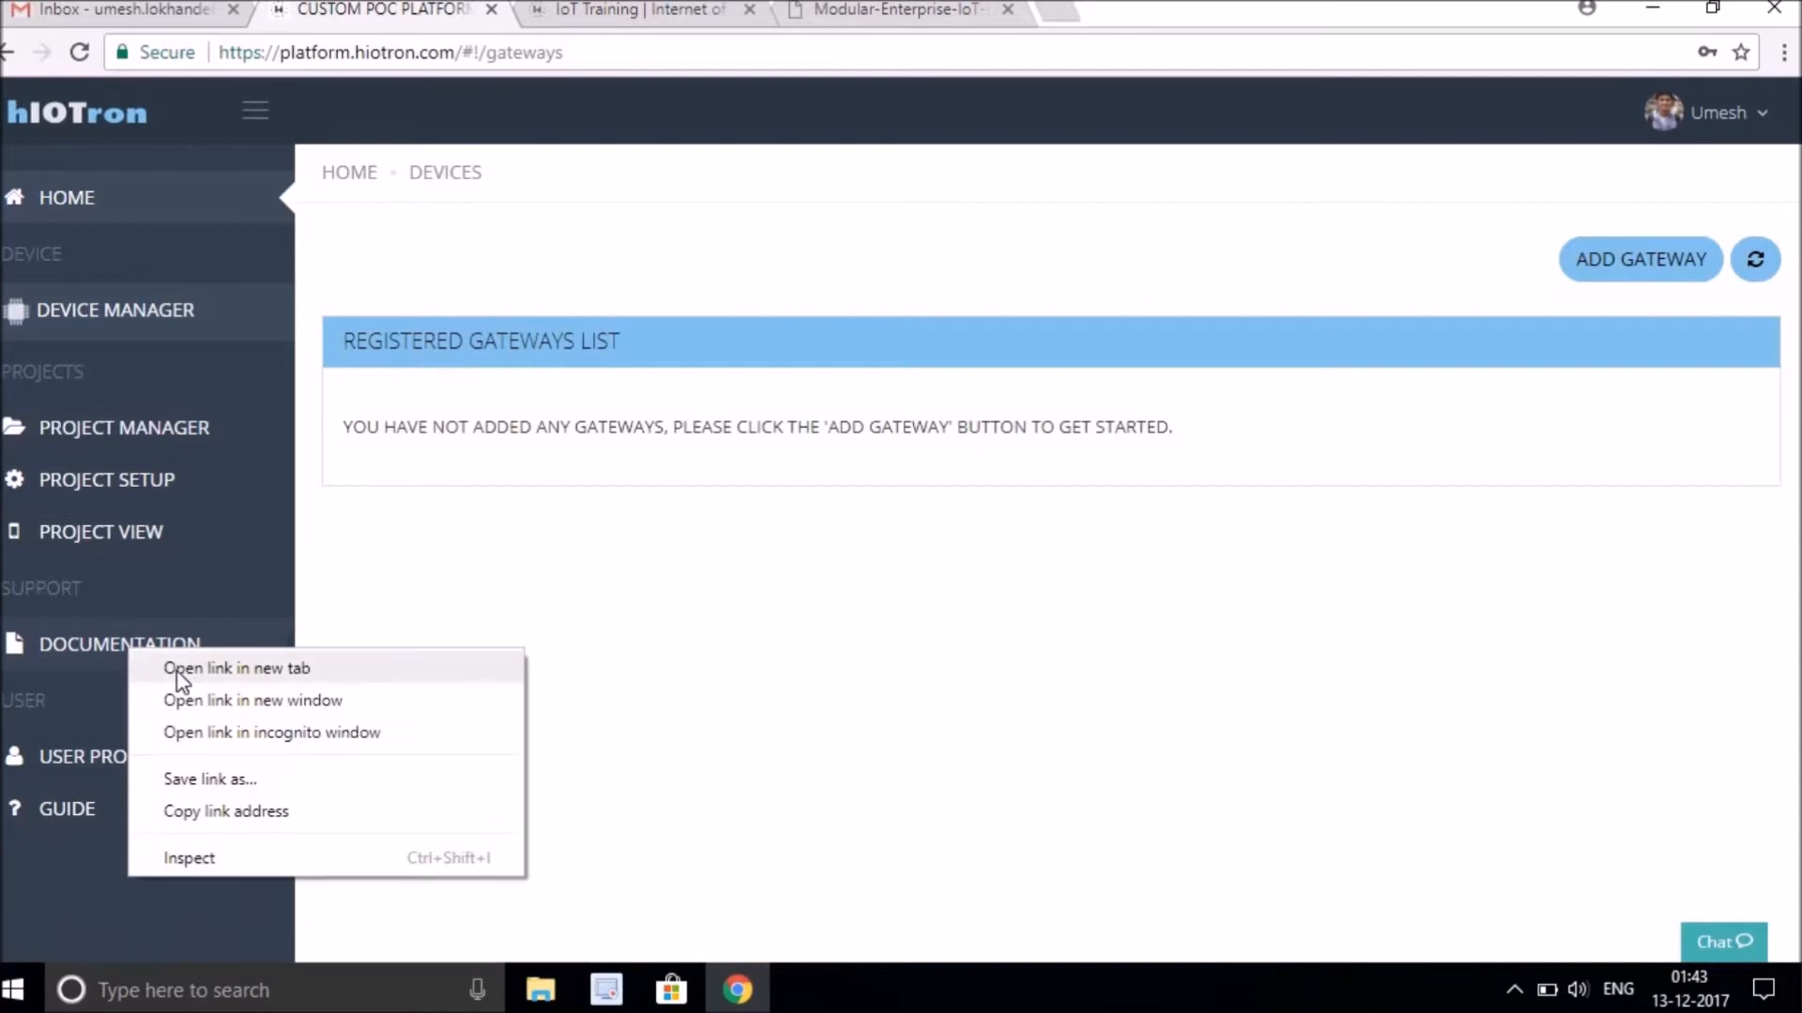
pyautogui.click(181, 677)
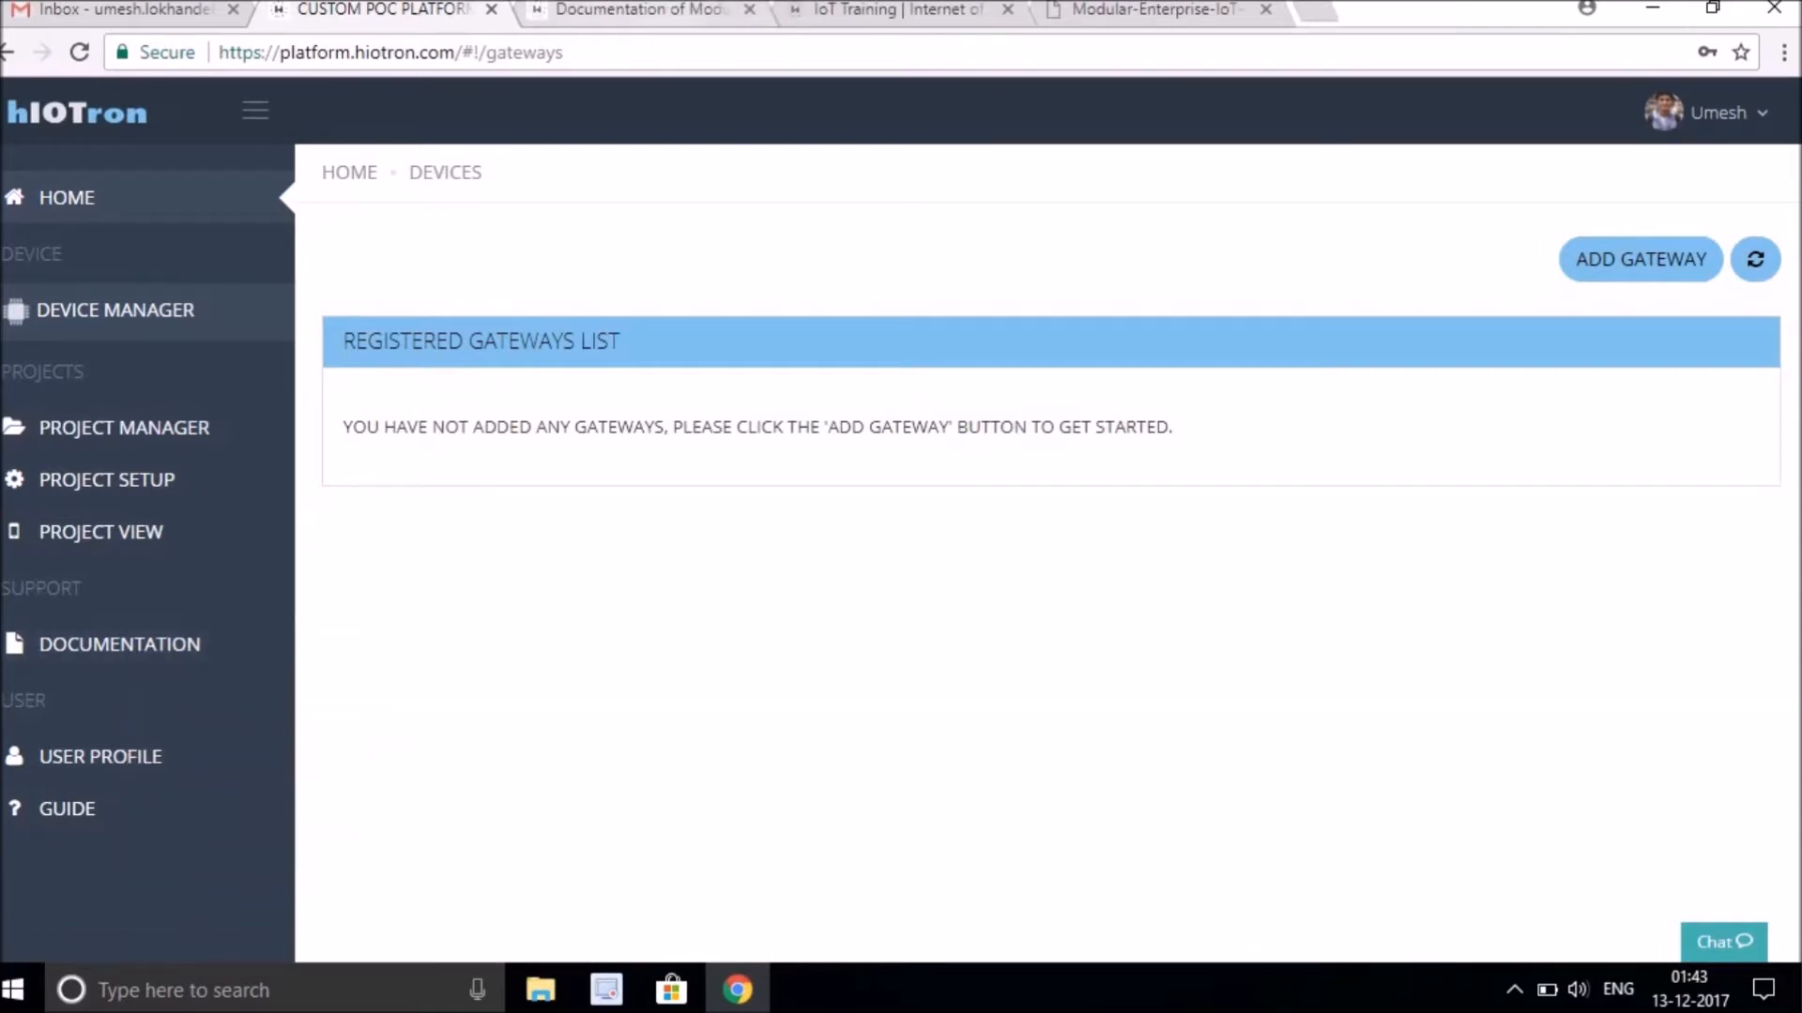
# Read the documentation page's account registration and device setup sections.
pyautogui.click(638, 9)
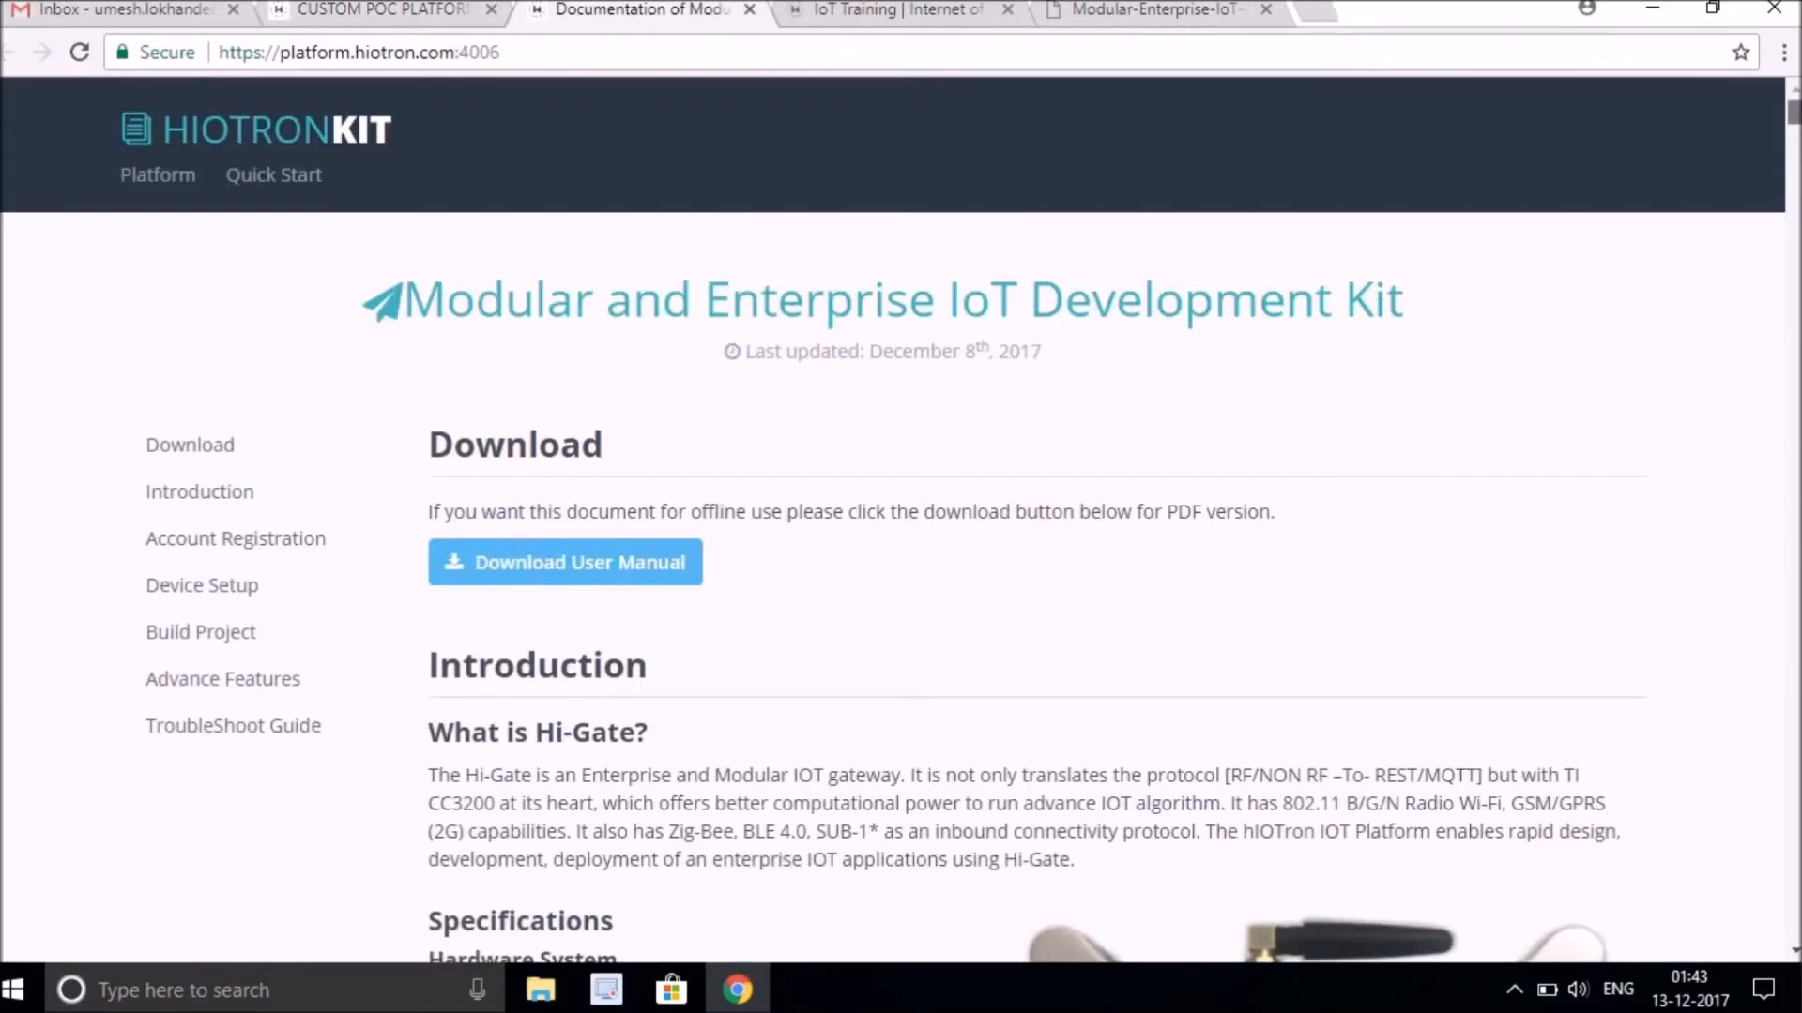
pyautogui.scroll(-18, 900, 516)
pyautogui.scroll(-20, 901, 516)
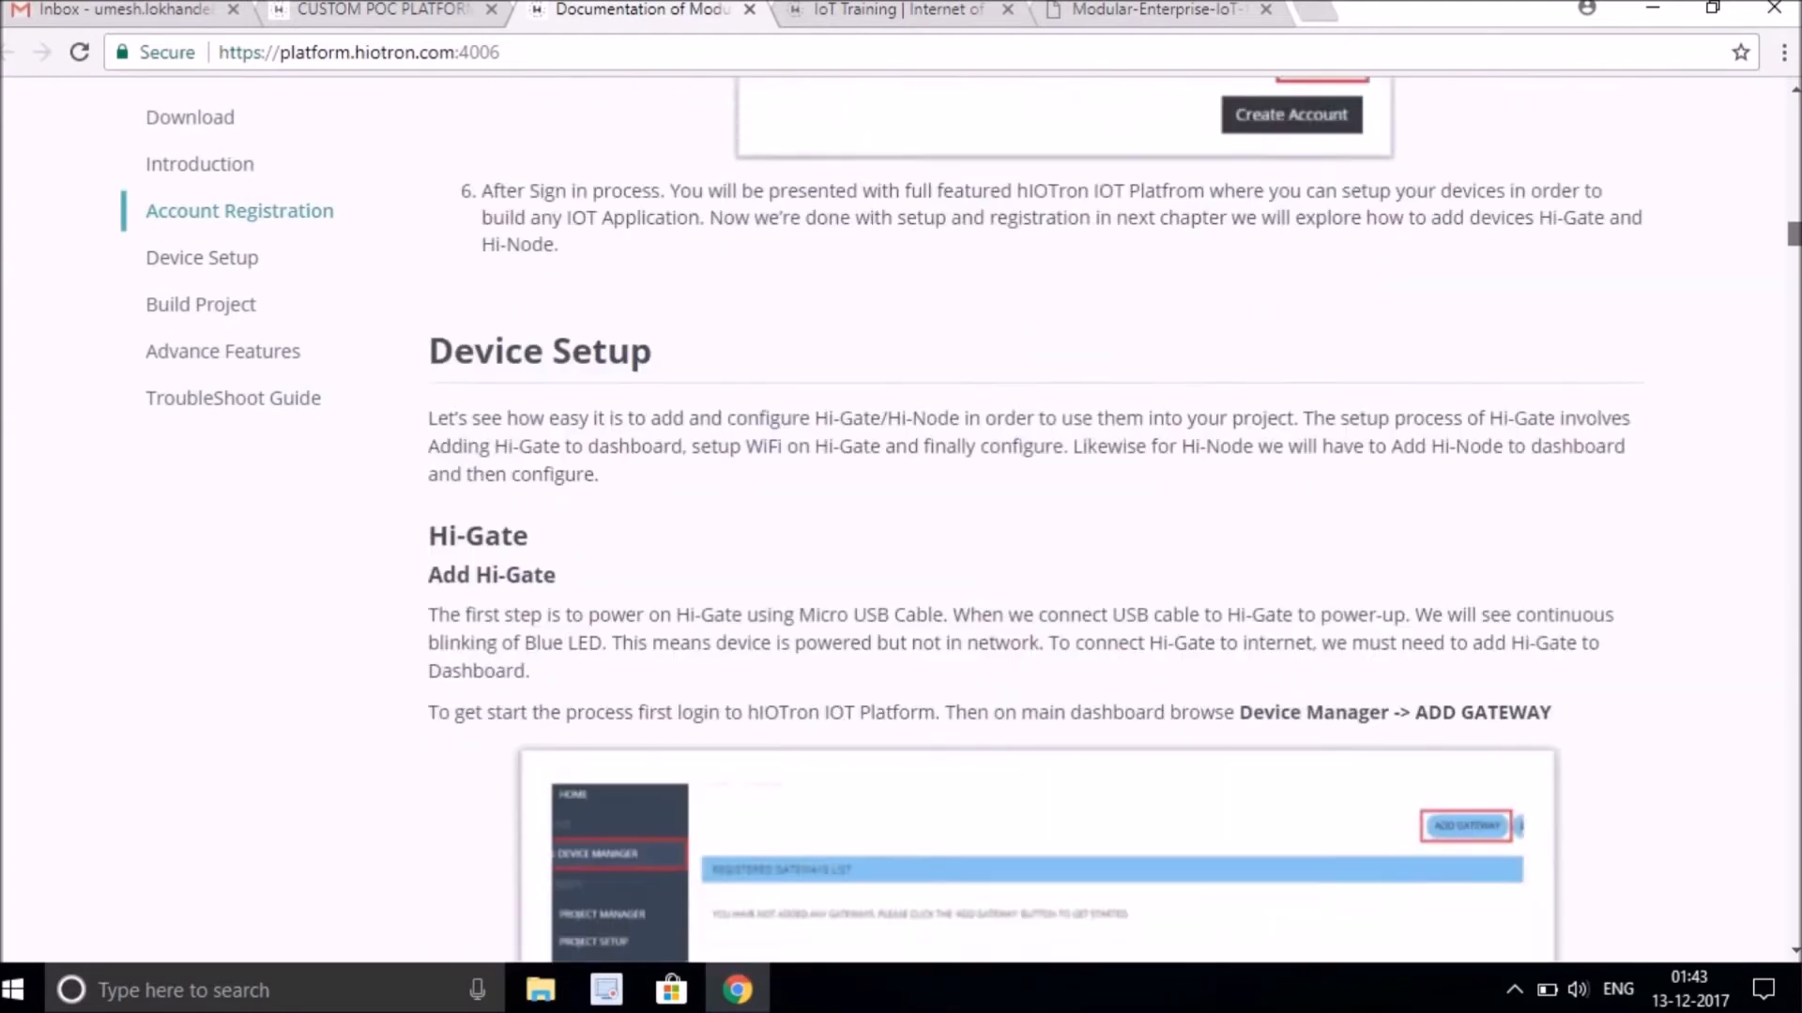
pyautogui.scroll(-20, 901, 517)
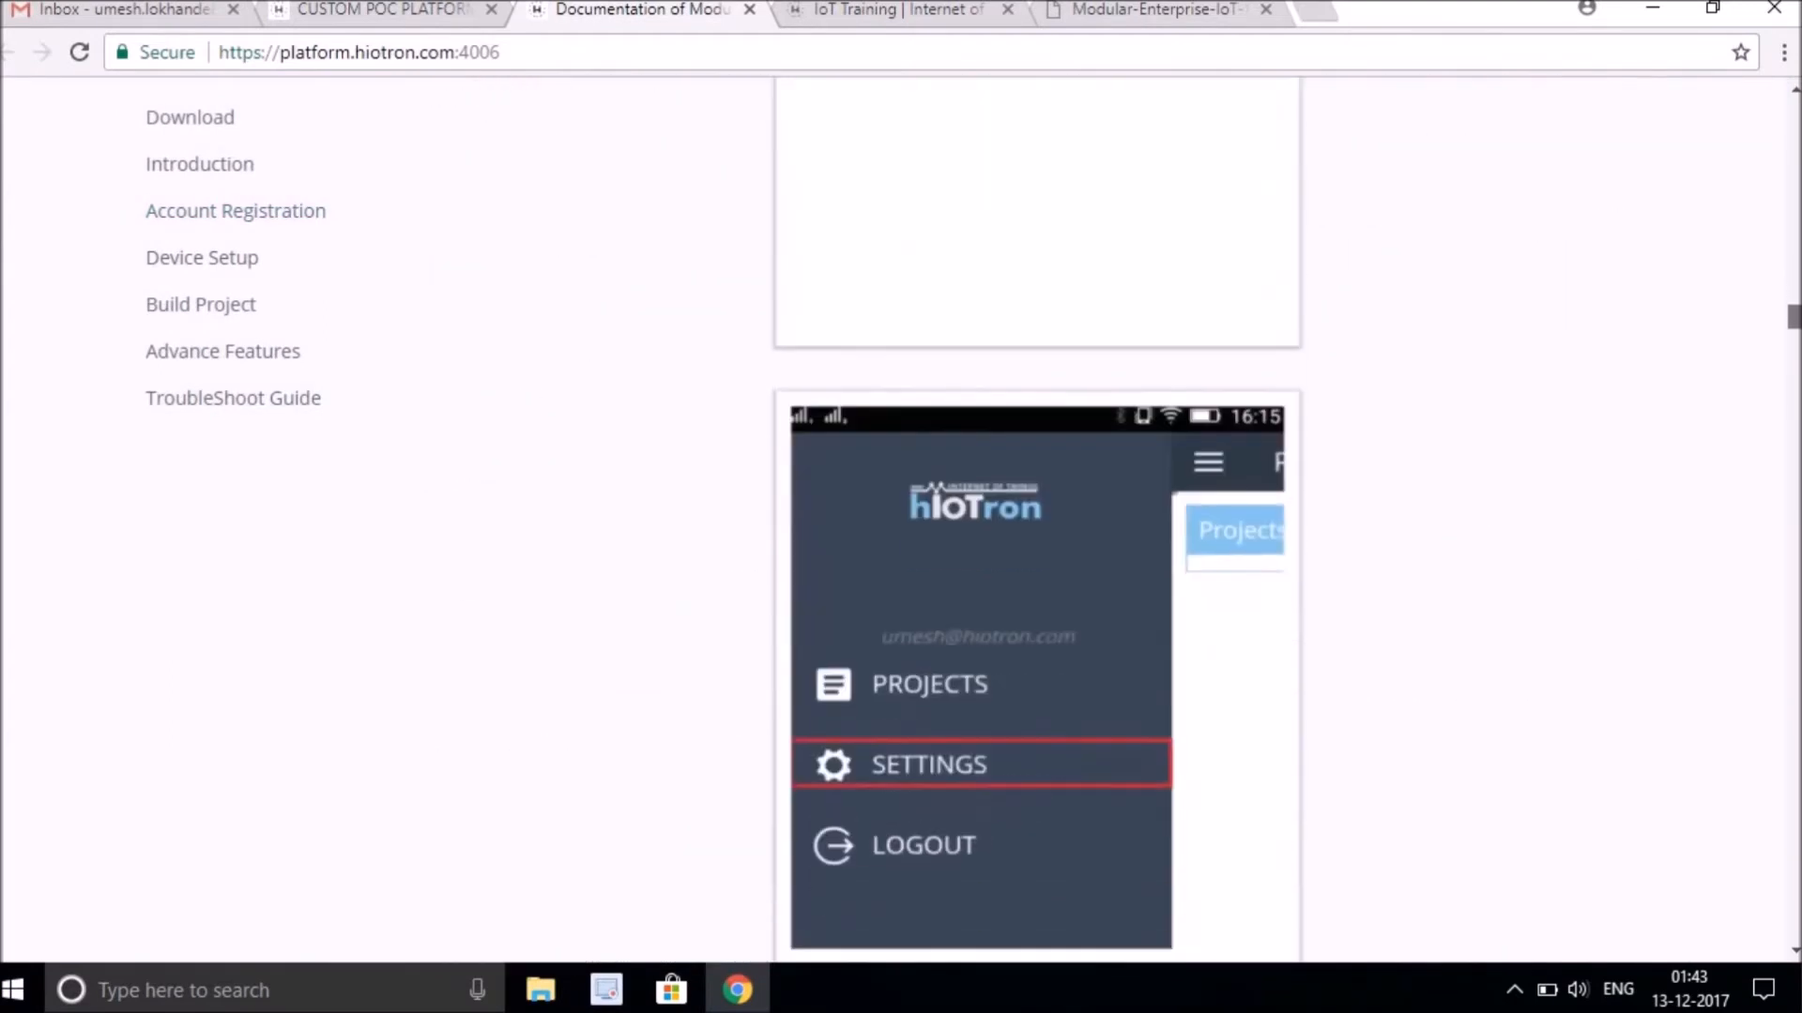
pyautogui.moveTo(1793, 355); pyautogui.dragTo(1766, 94)
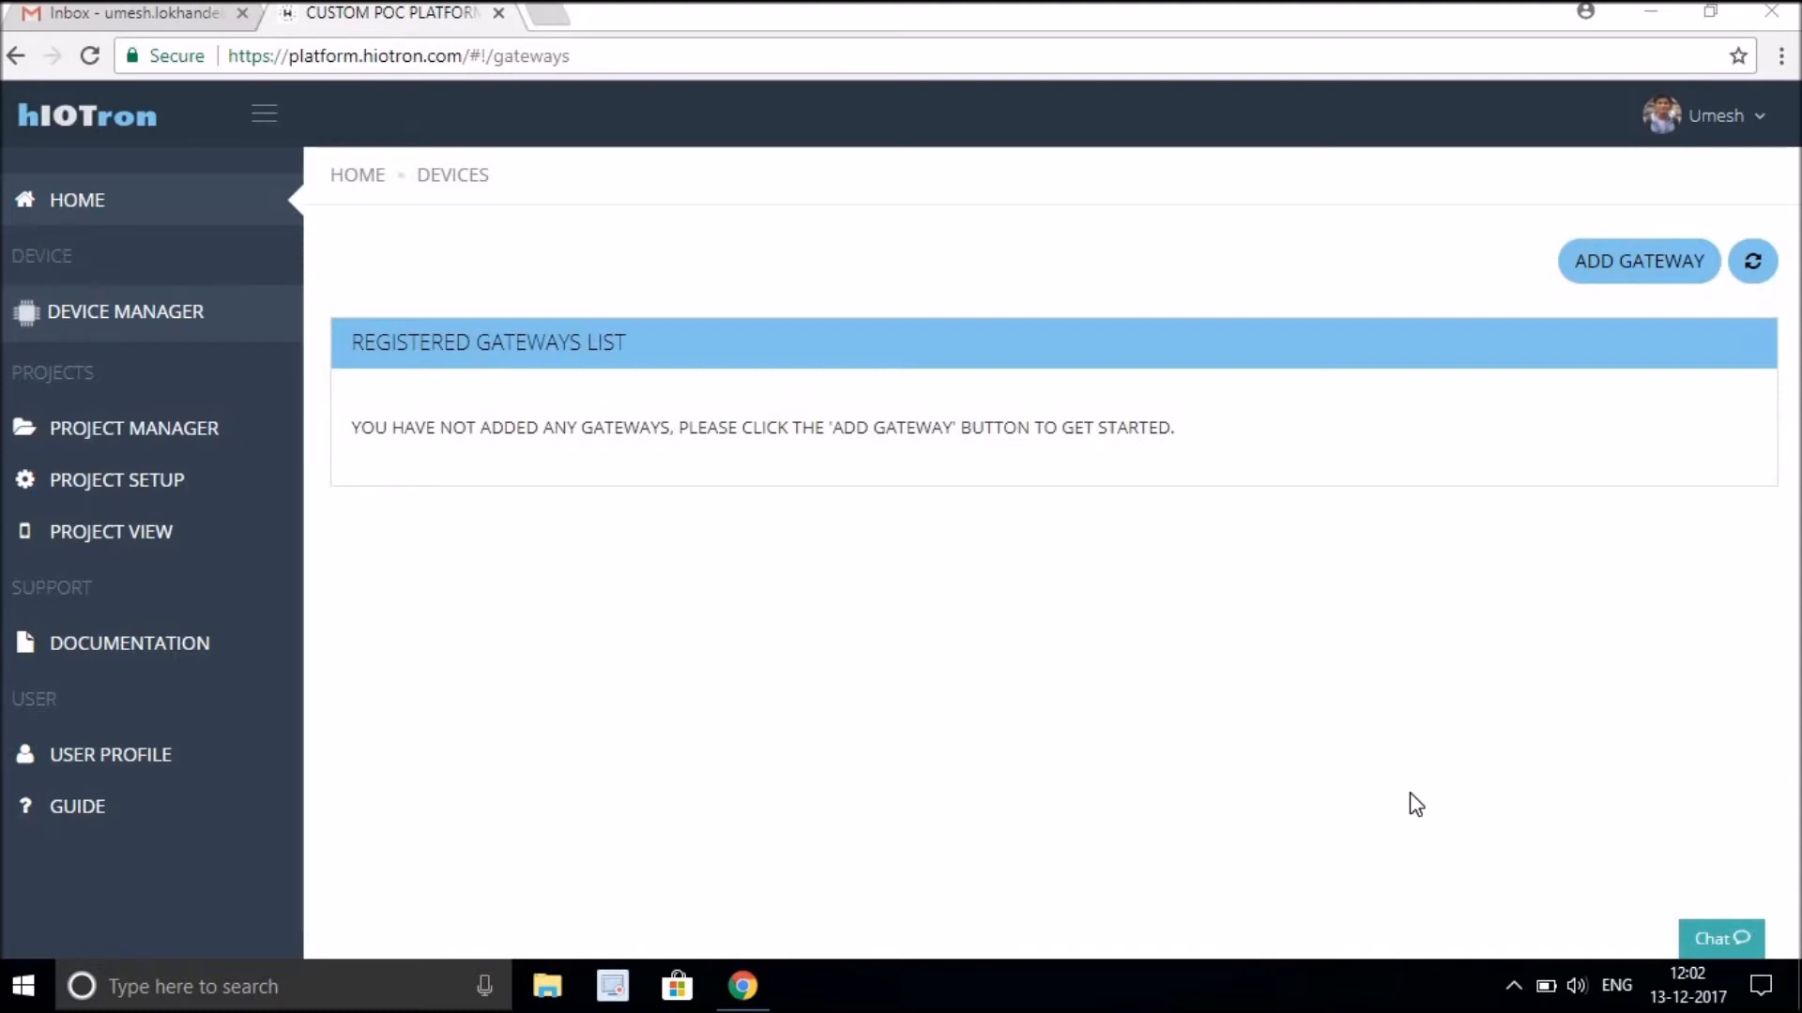
# Start adding a new gateway named Main Hub with gateway ID G-21.
pyautogui.click(1598, 267)
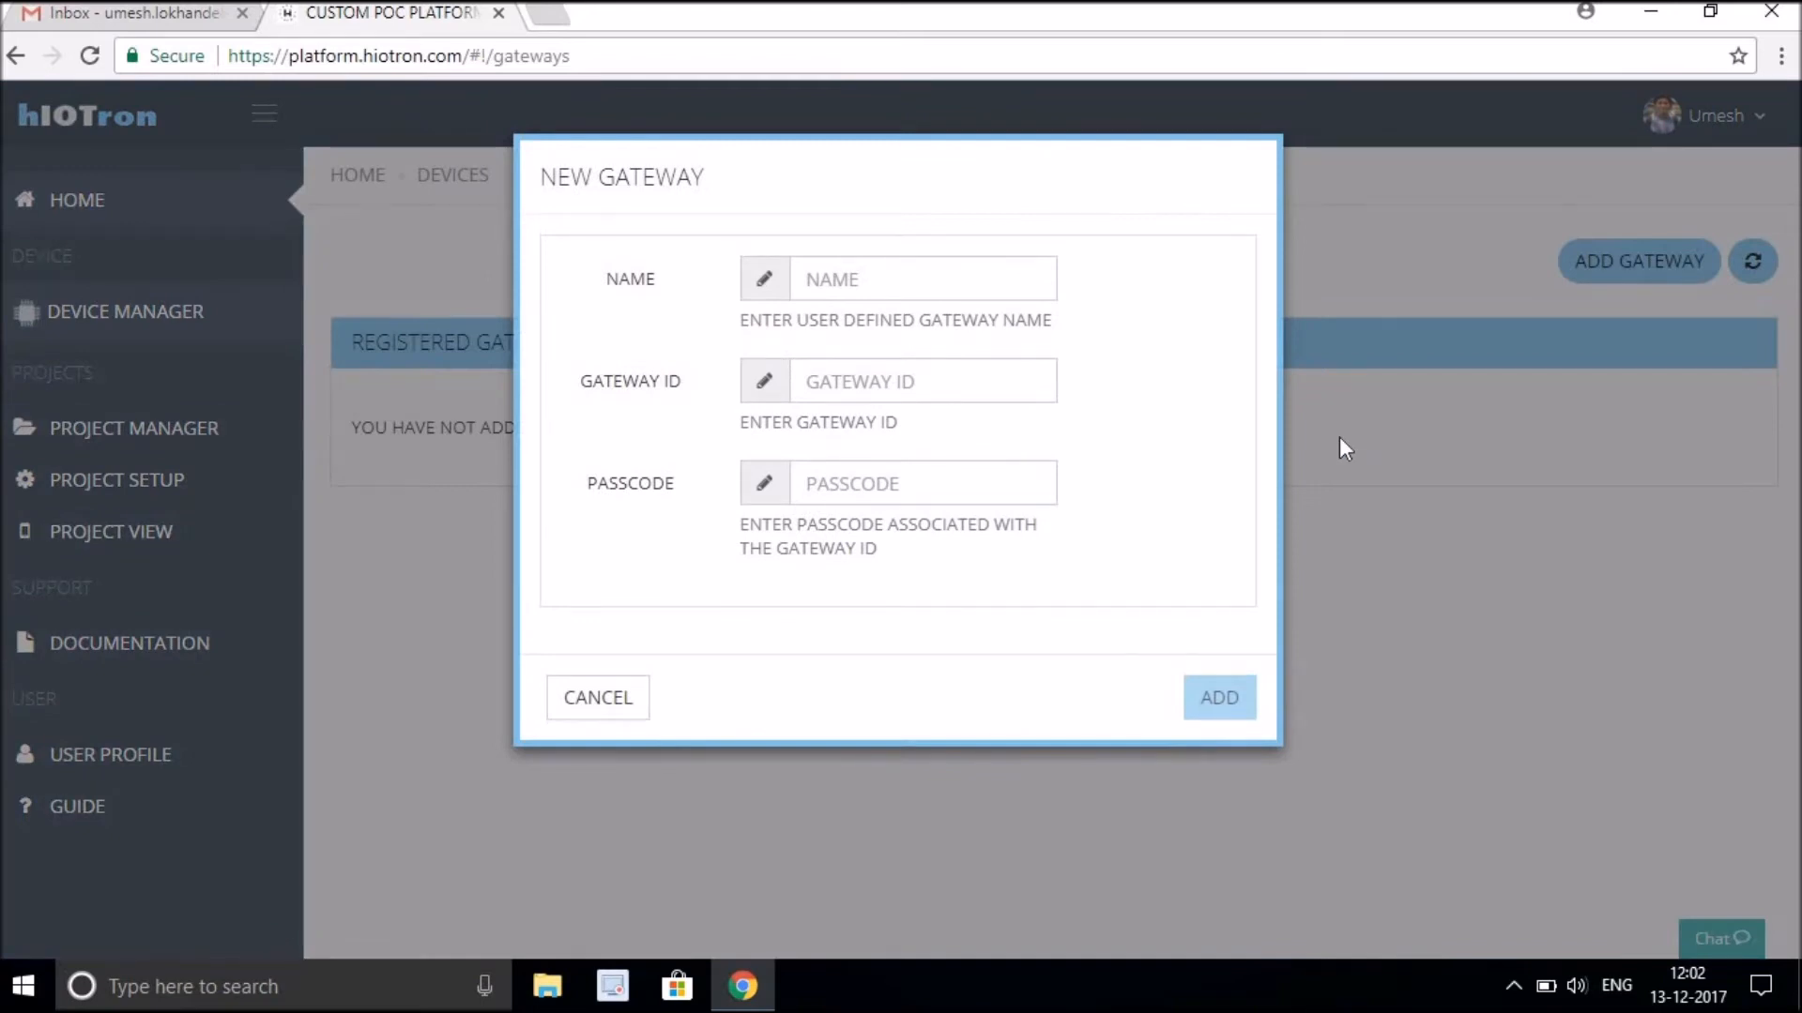
pyautogui.click(1000, 287)
pyautogui.write('Main Hub')
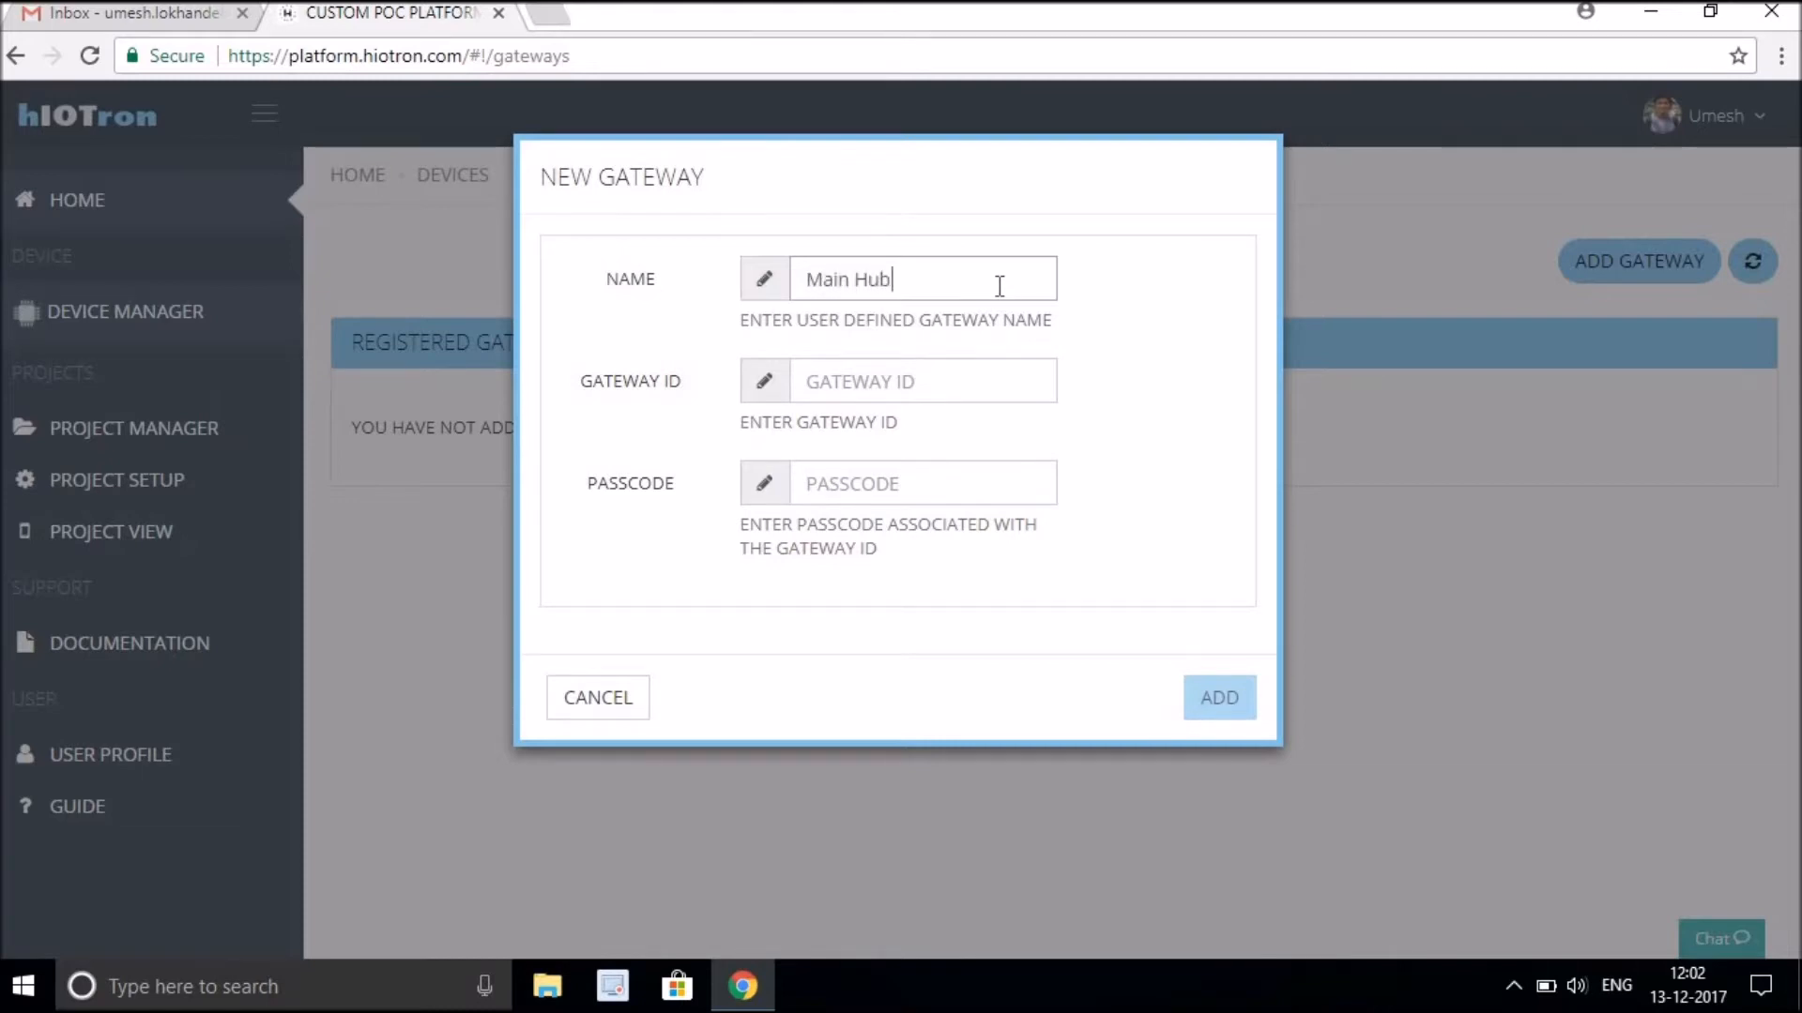
pyautogui.click(962, 377)
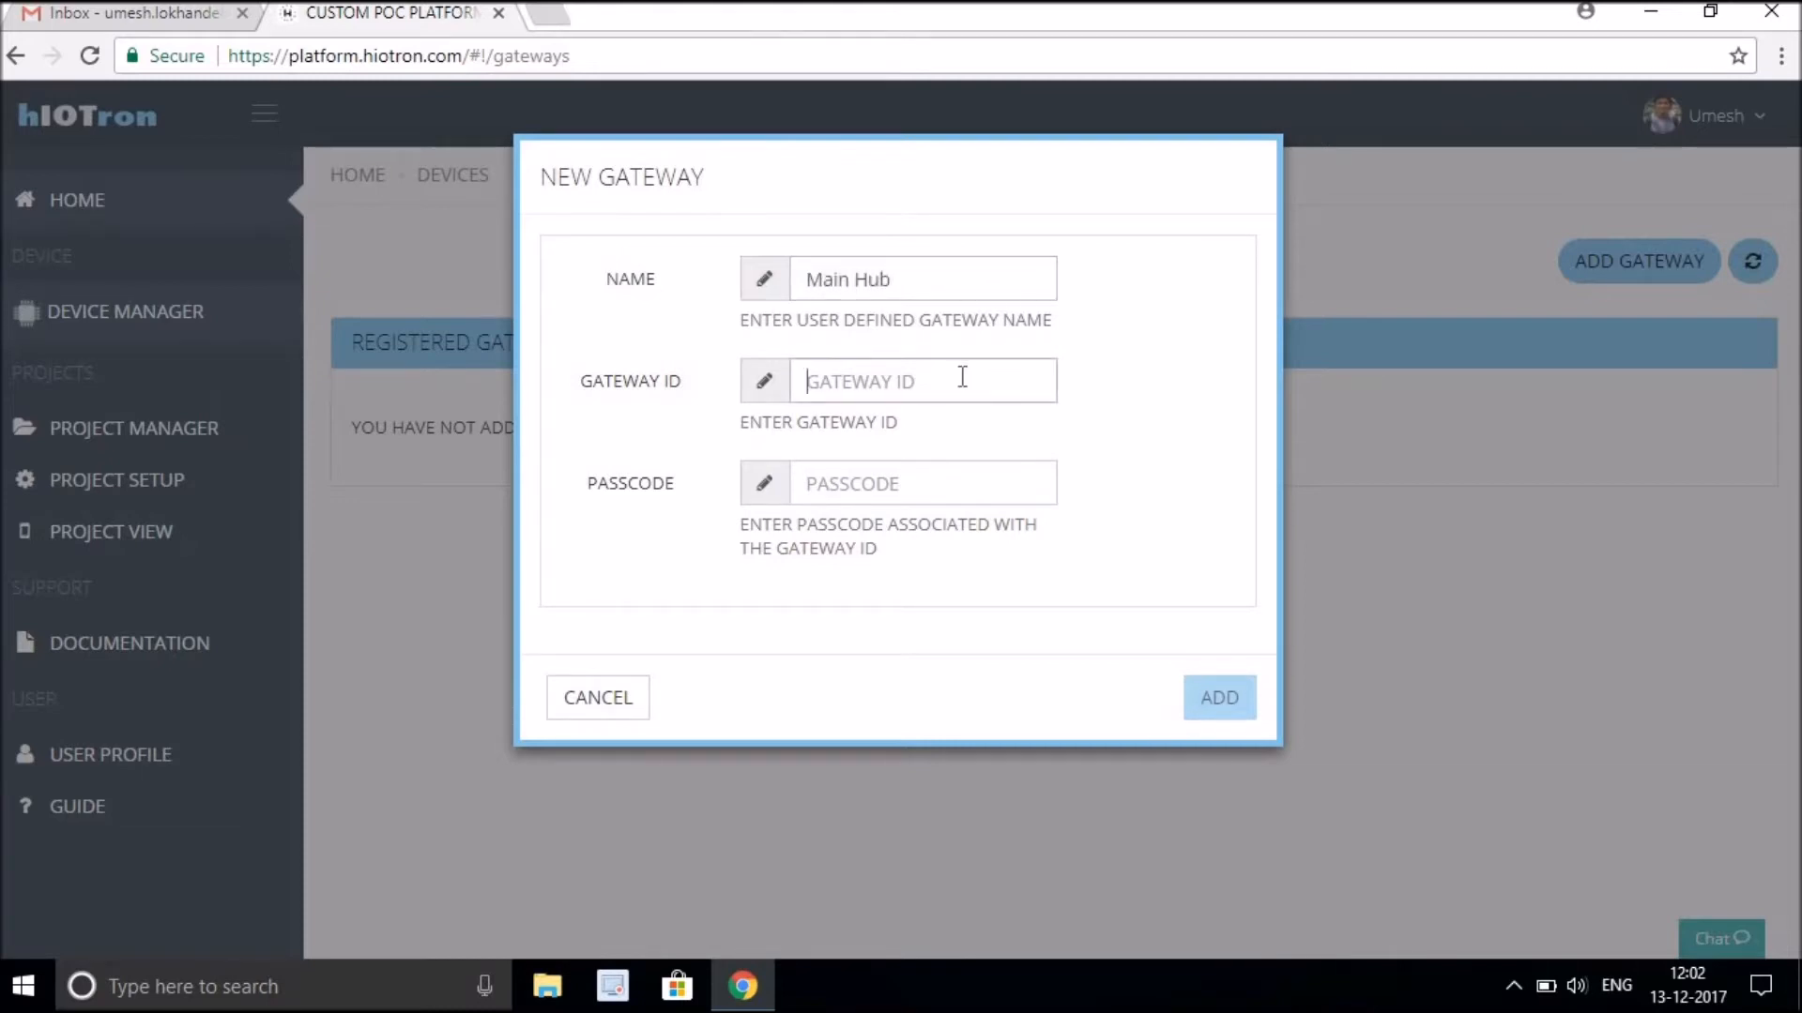
pyautogui.write('G-21')
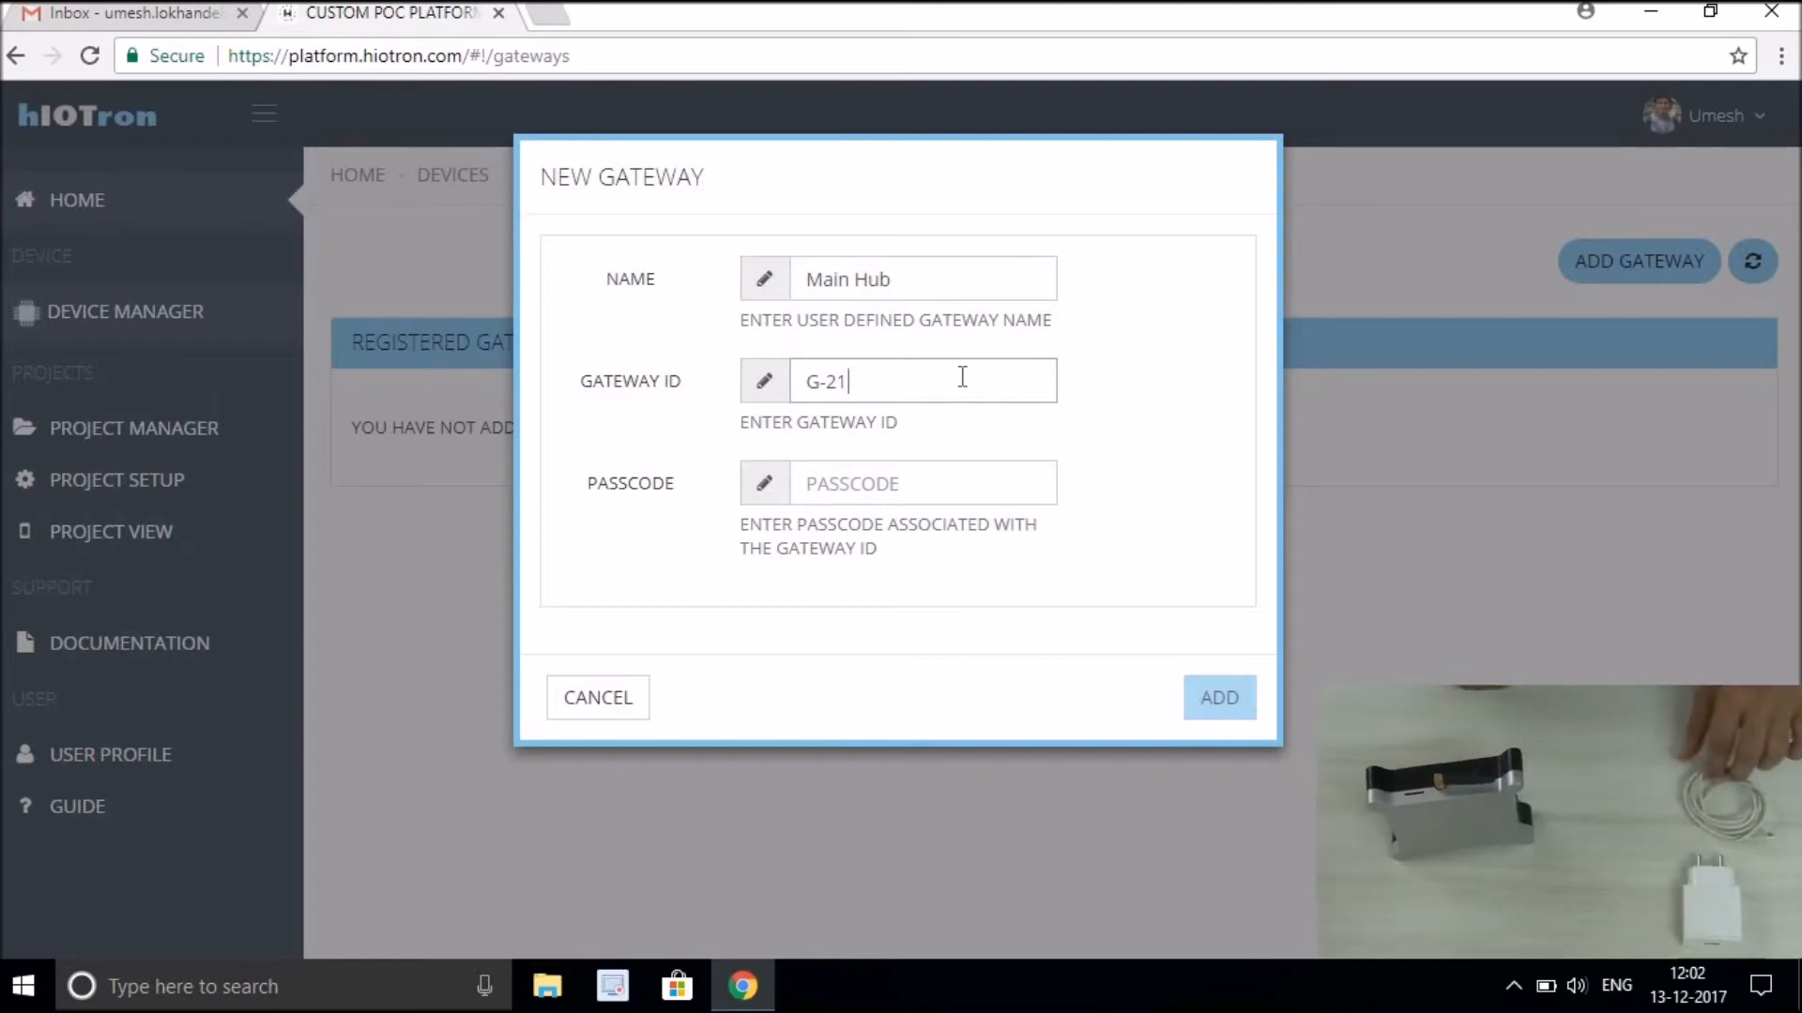
# Enter the gateway's passcode and add the gateway.
pyautogui.click(934, 483)
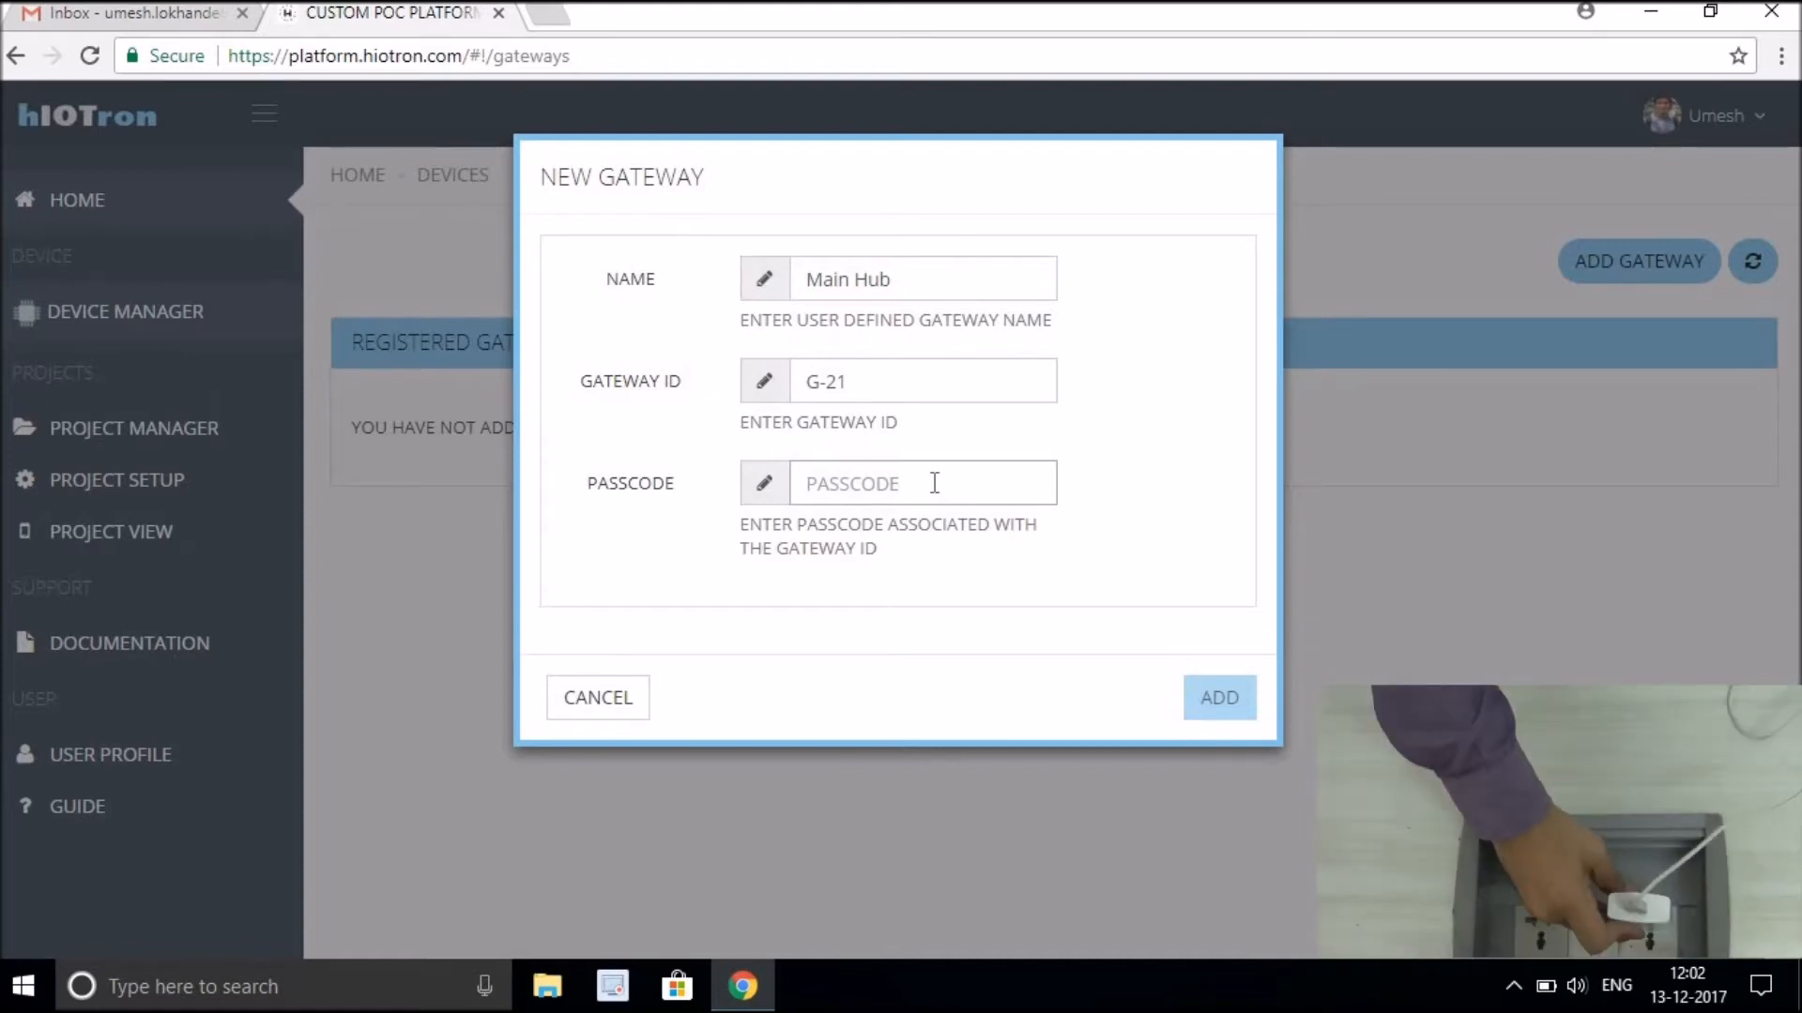
pyautogui.write('******')
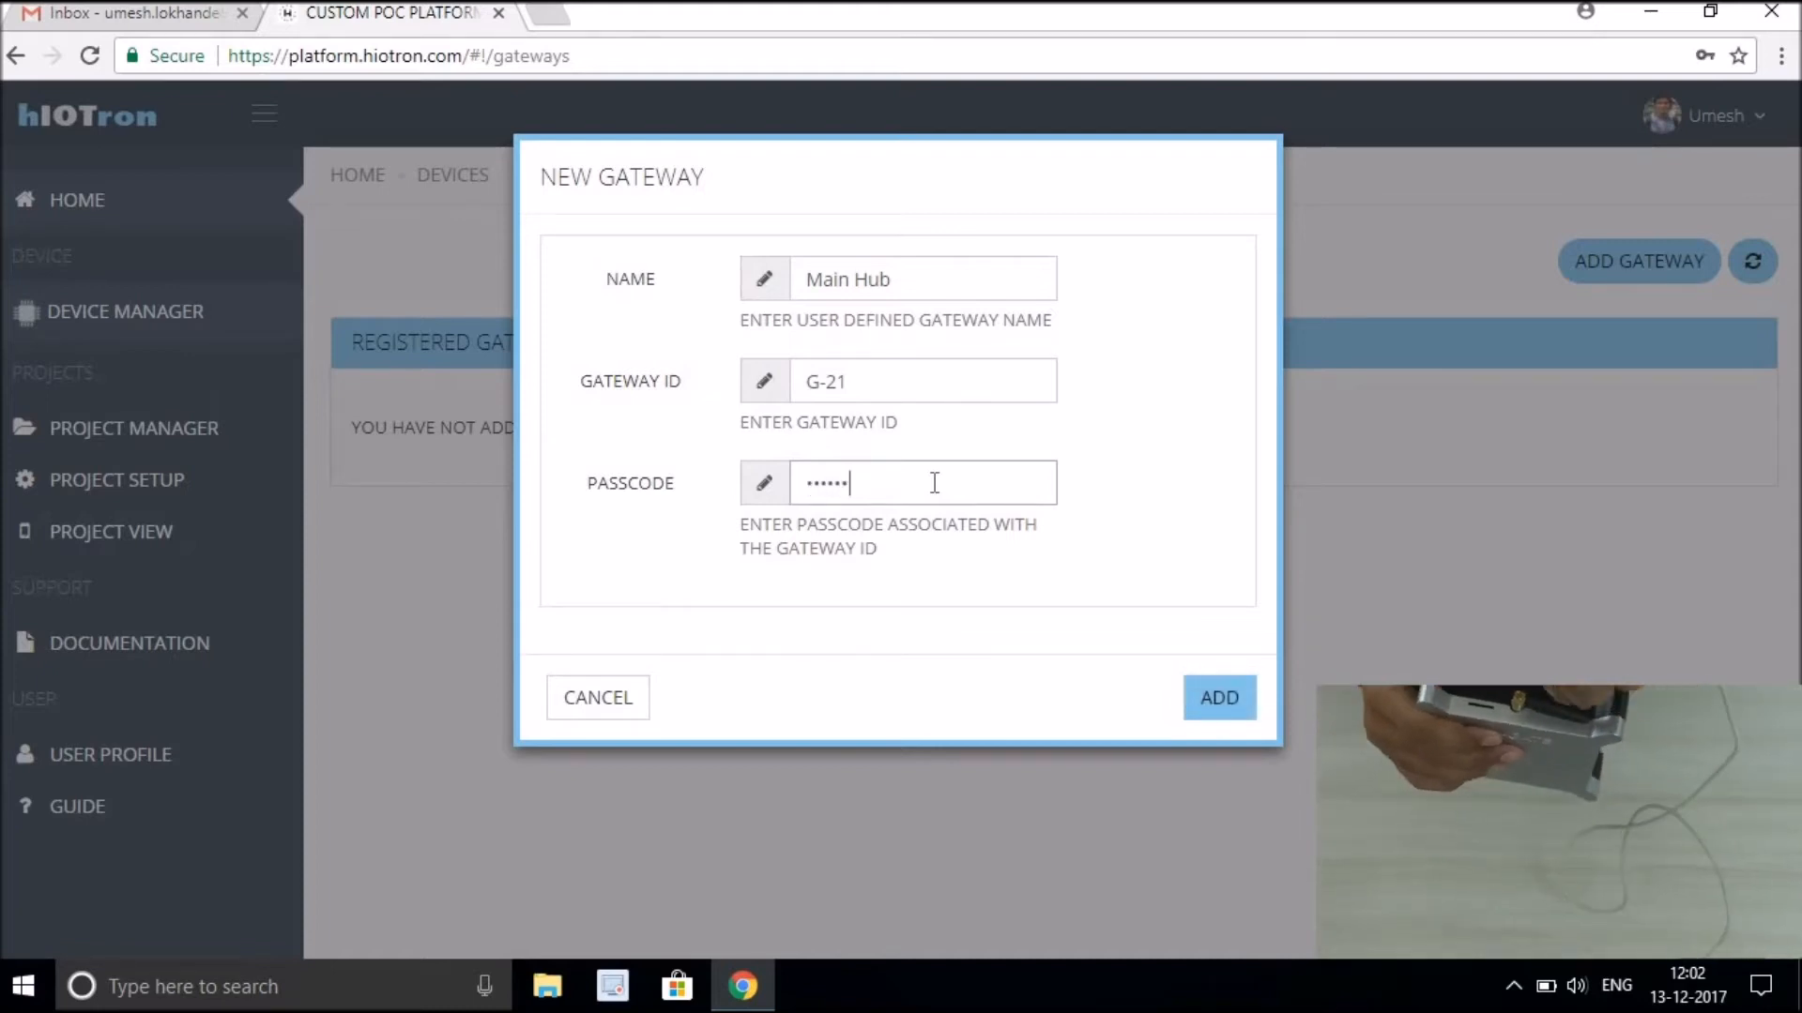
pyautogui.write('***')
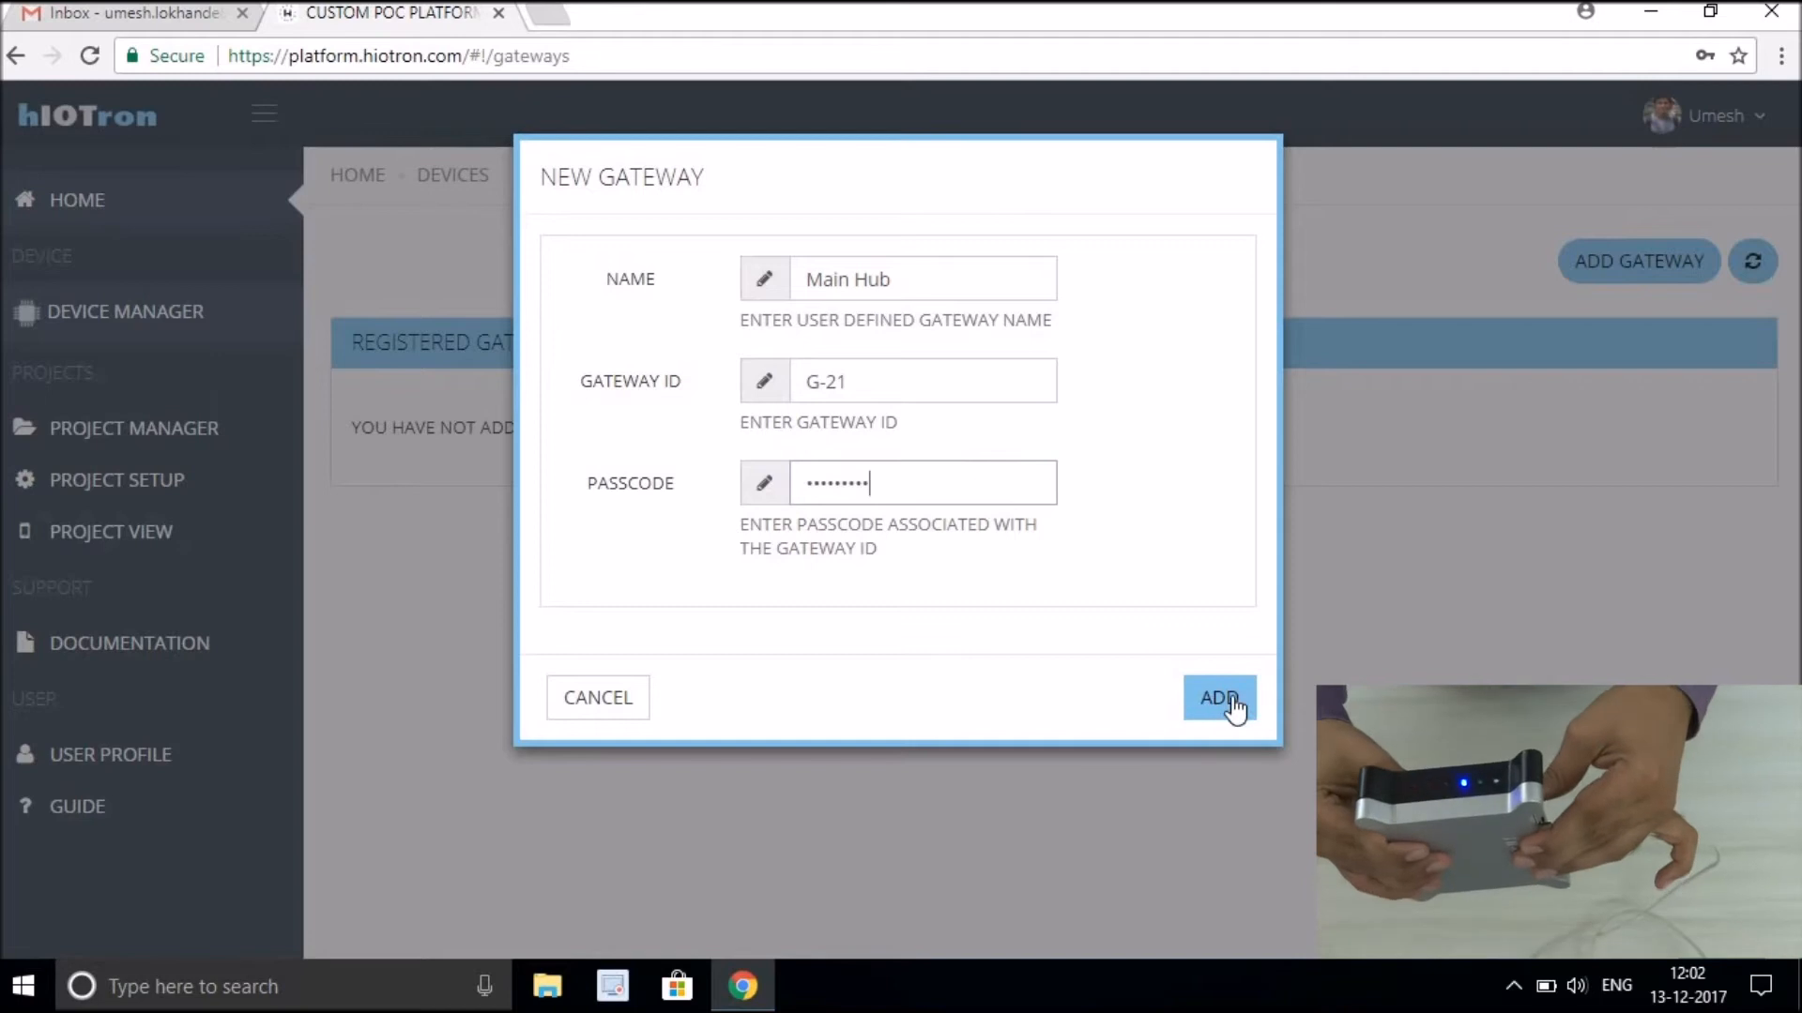
pyautogui.click(1220, 698)
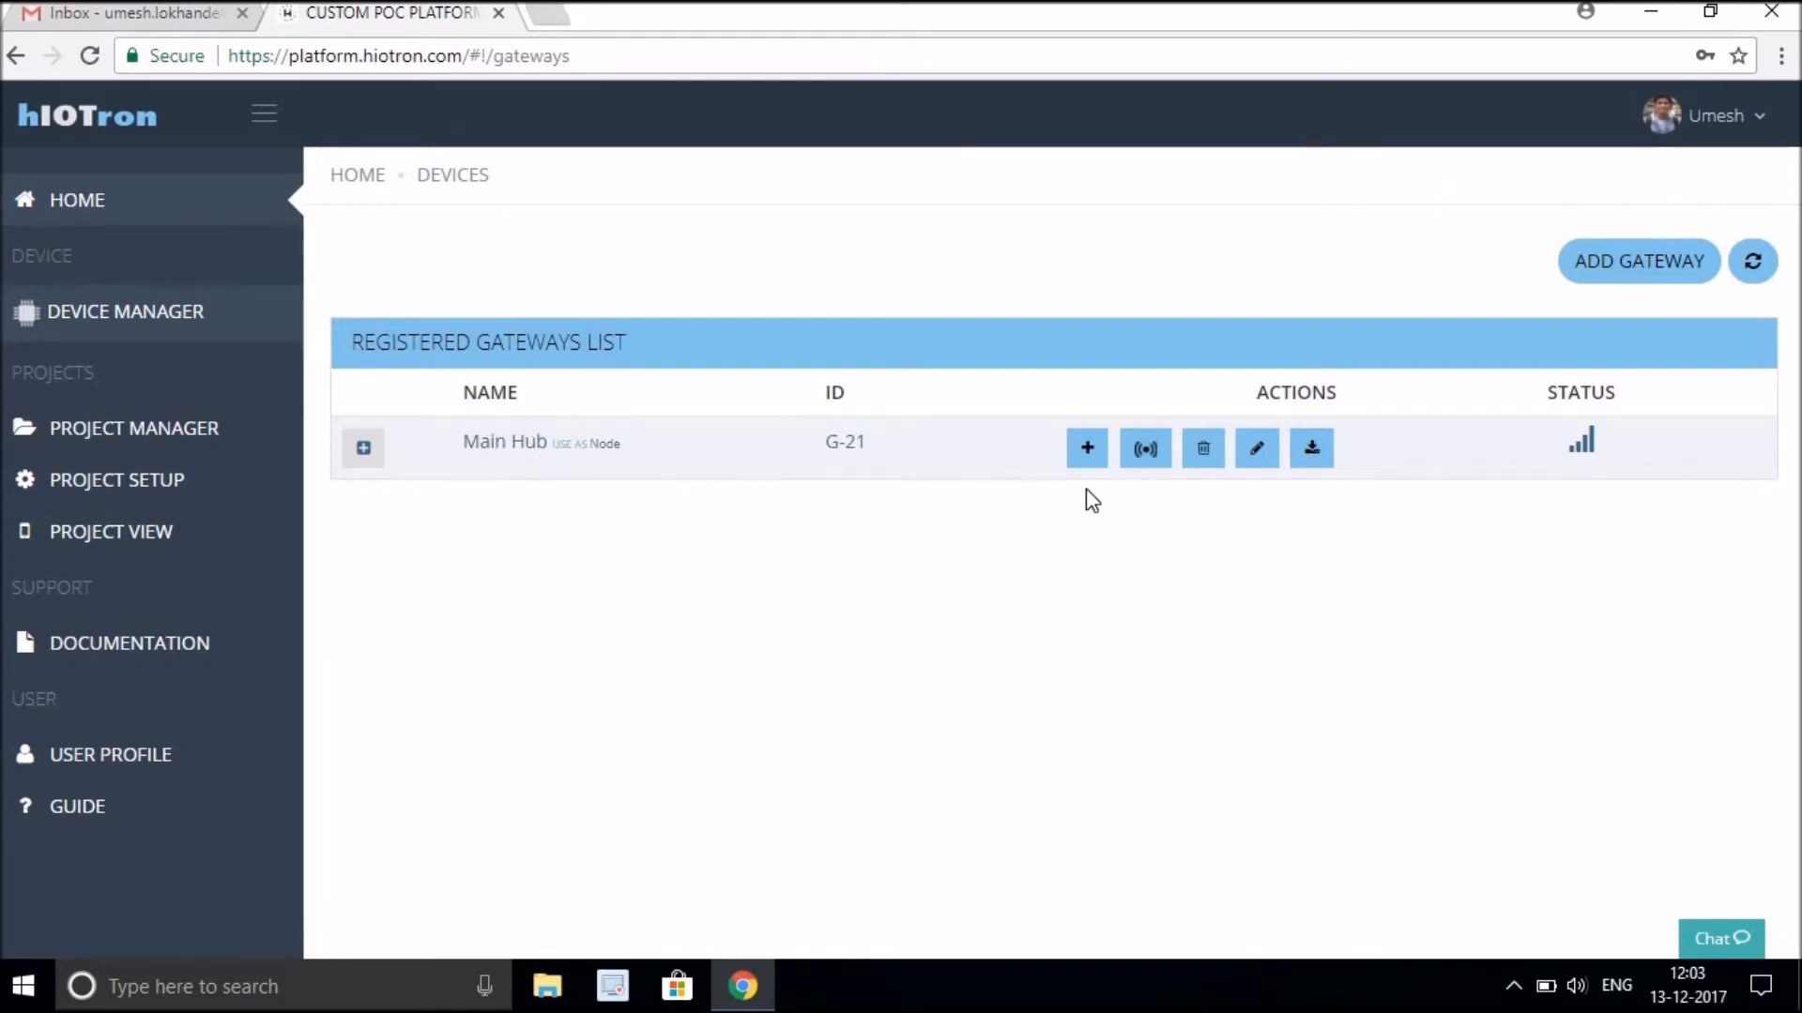
# Open the project manager and start a new project named Smart Light.
pyautogui.moveTo(1586, 449)
pyautogui.click(168, 441)
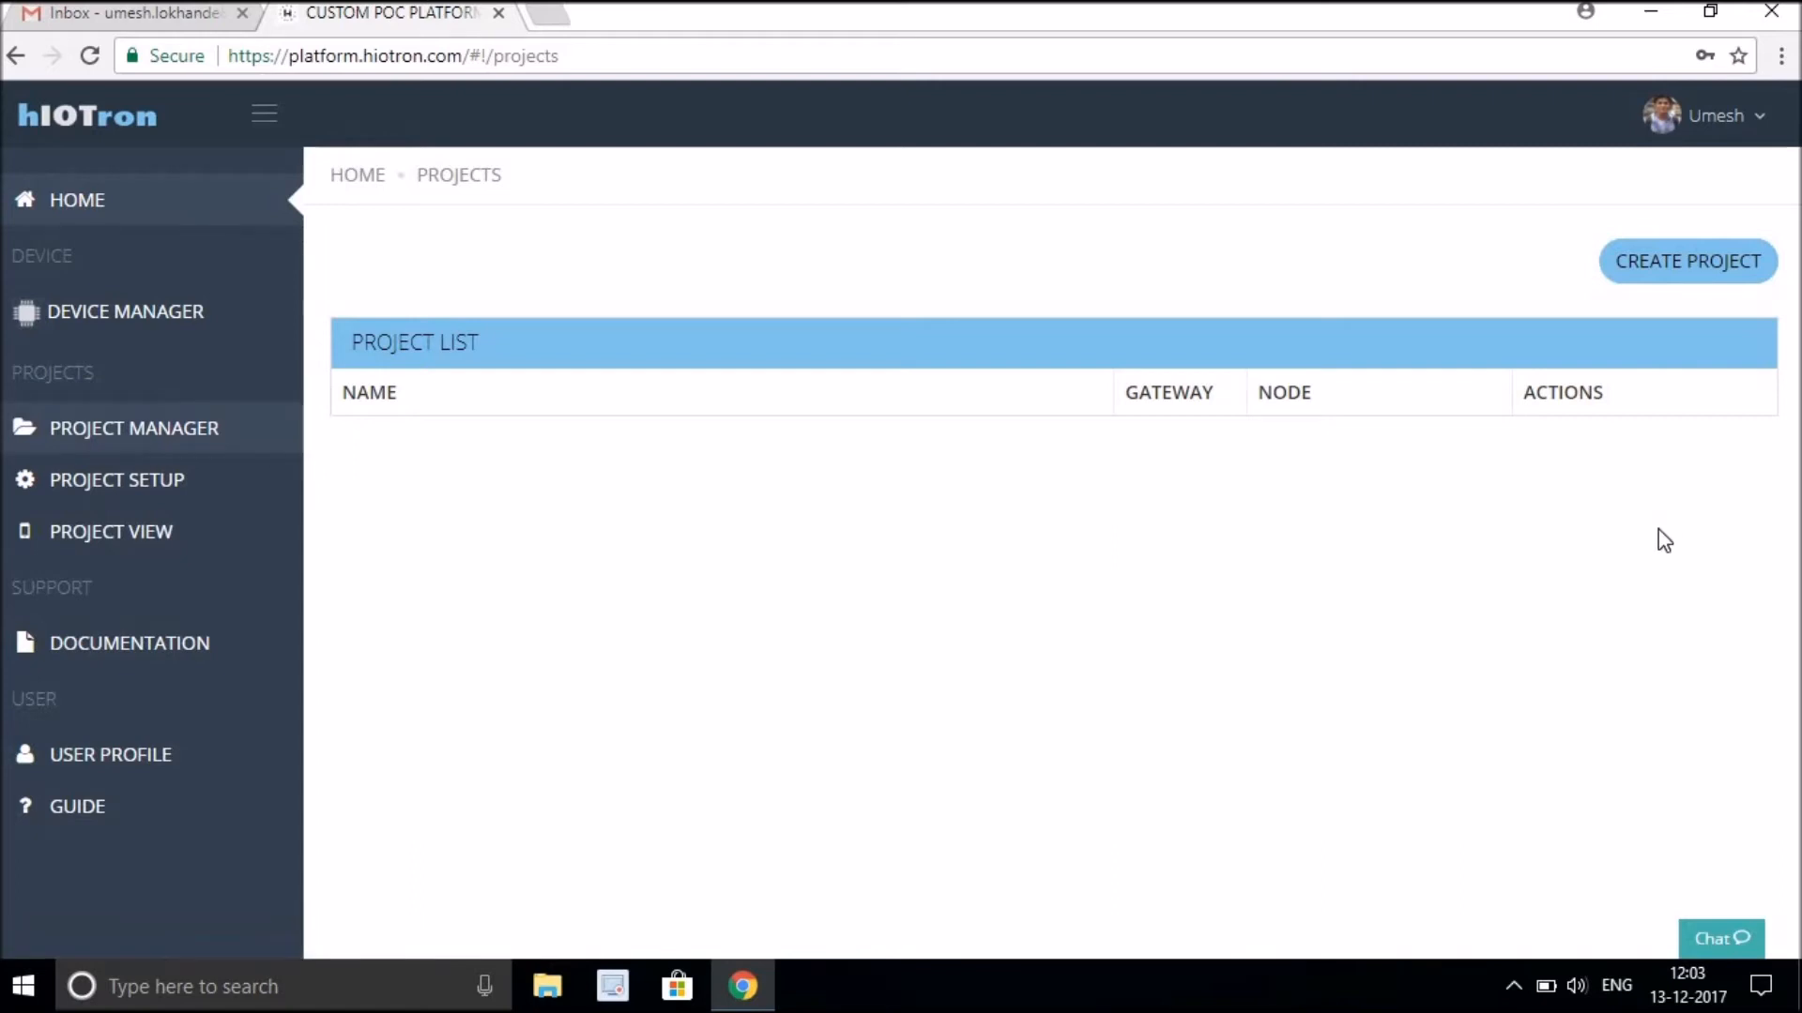
pyautogui.click(1679, 282)
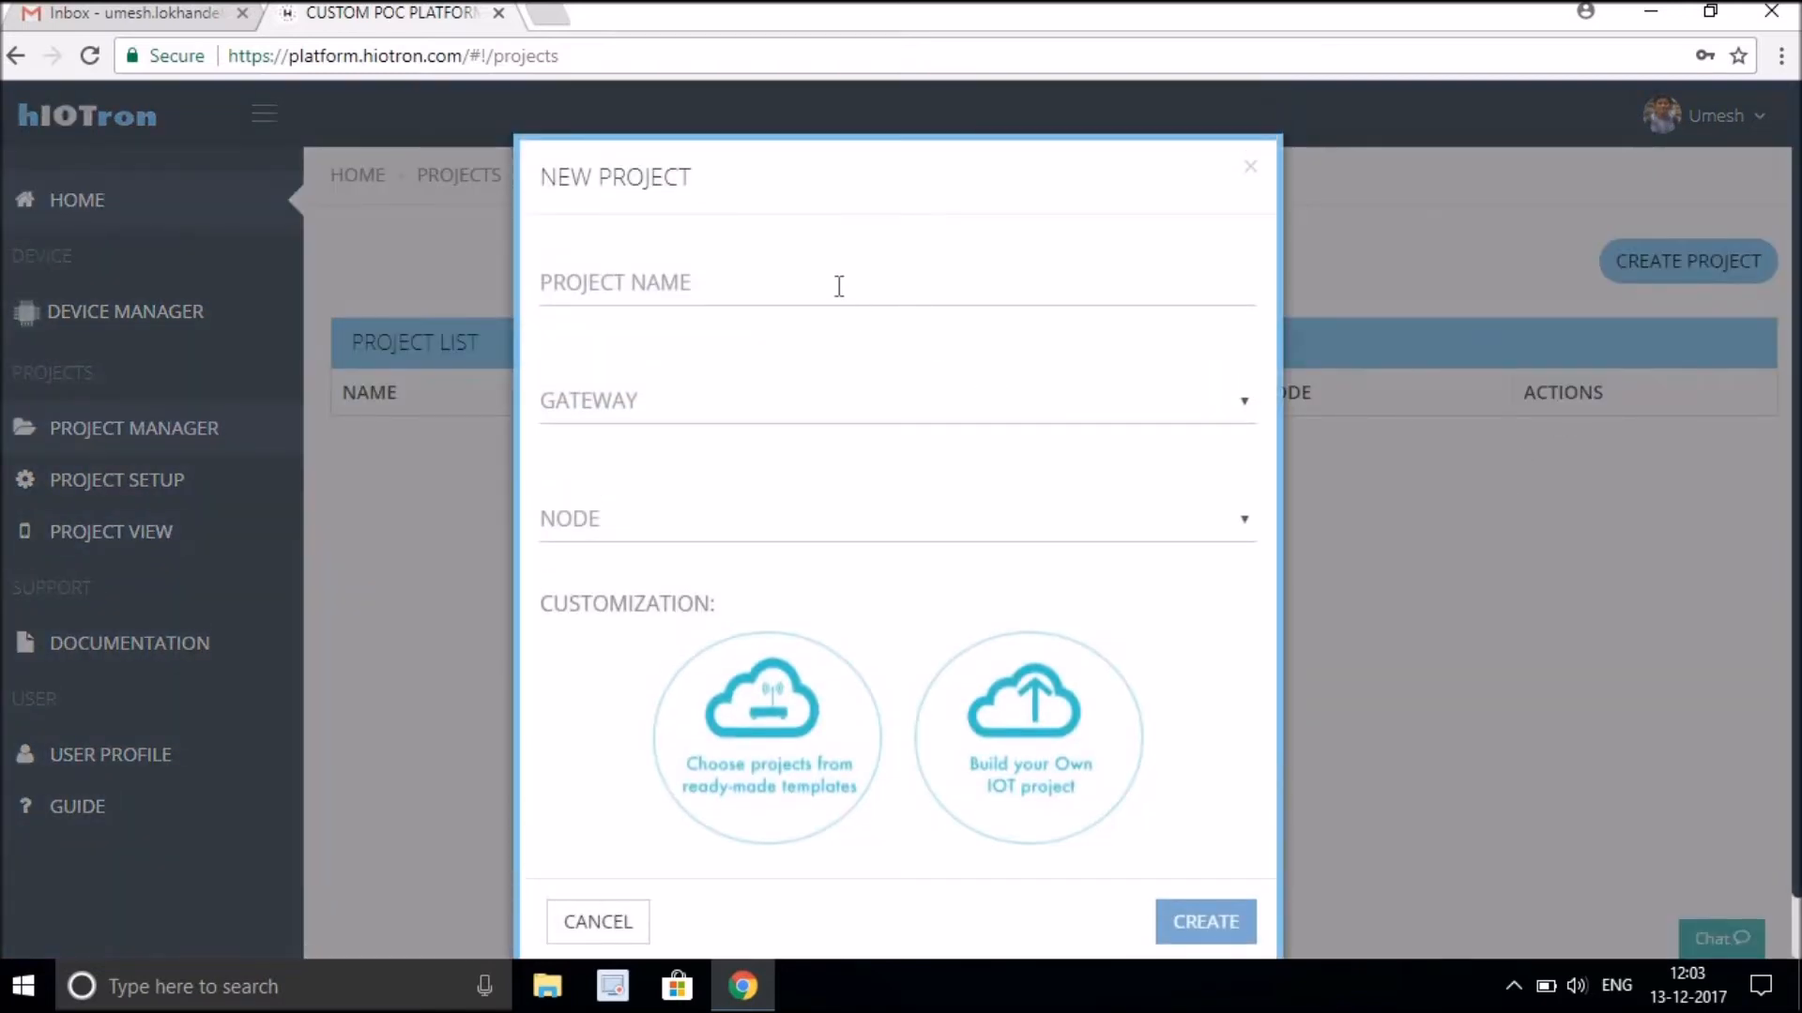
pyautogui.click(839, 286)
pyautogui.write('Sma')
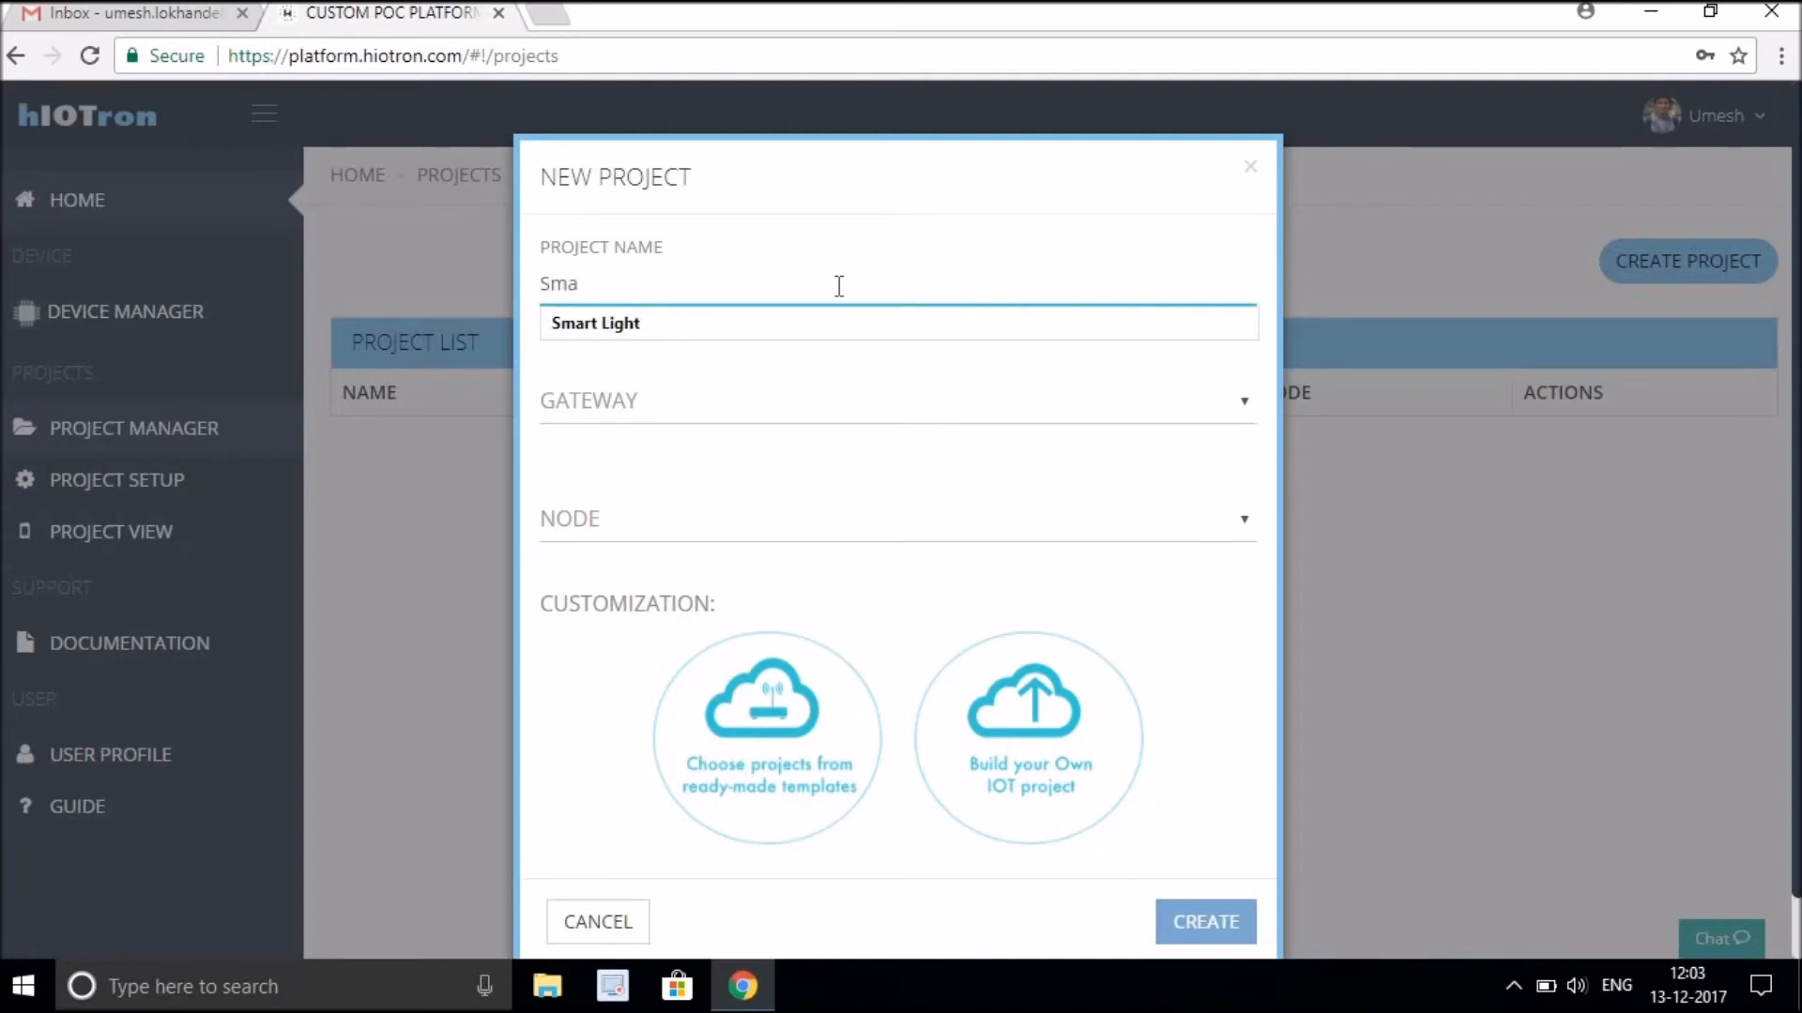
pyautogui.press('Down')
pyautogui.press('Return')
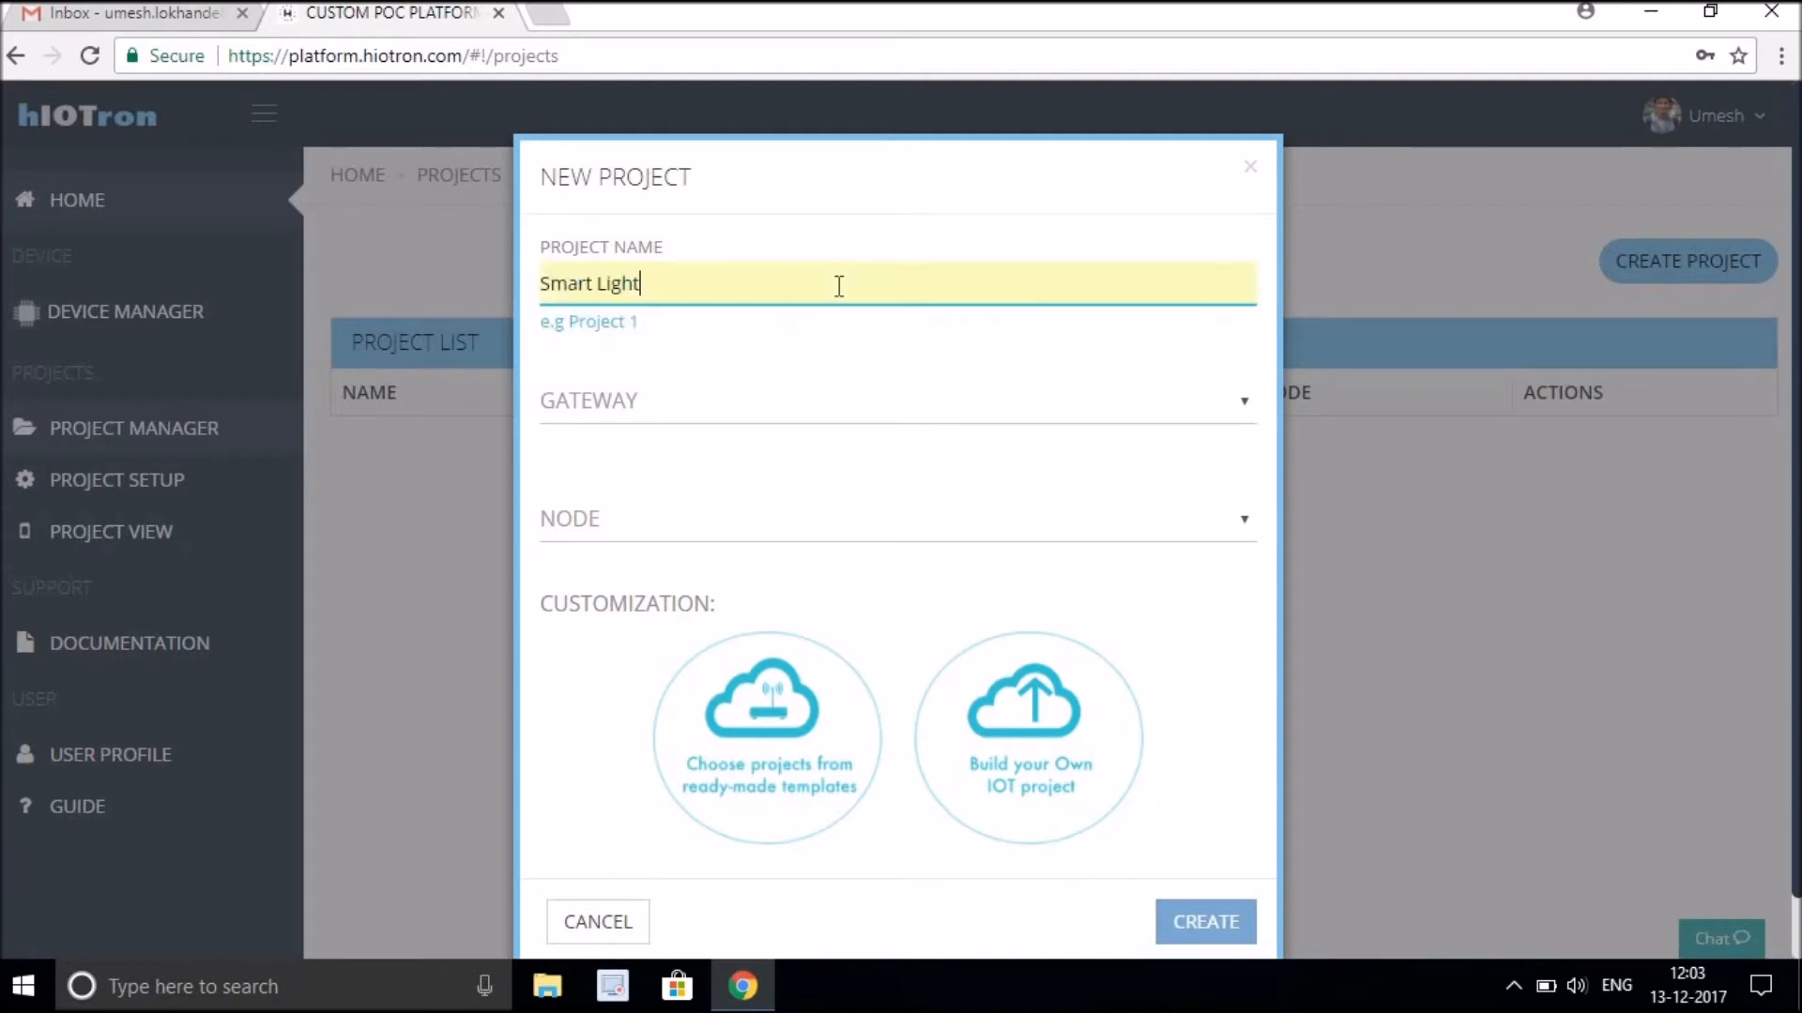
# Set the project's gateway to G-21, node to Gateway as node, choose Build your Own IOT project, and create it.
pyautogui.click(848, 414)
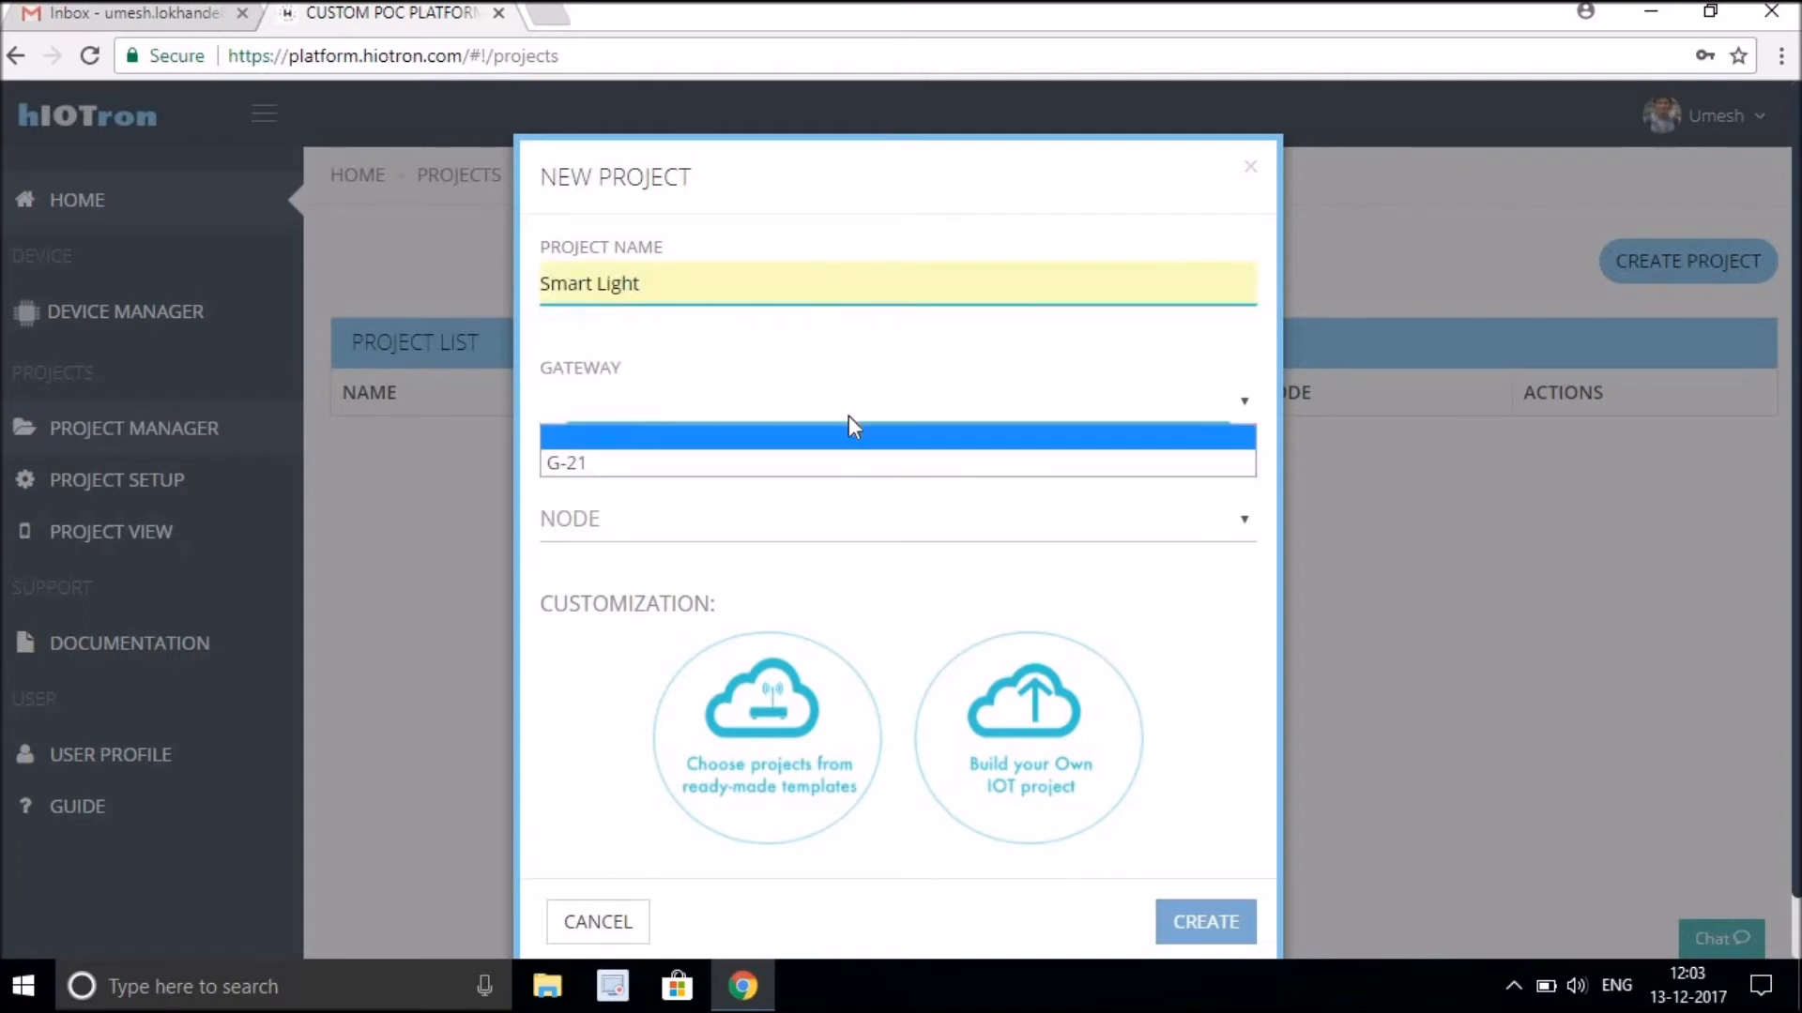
pyautogui.click(842, 463)
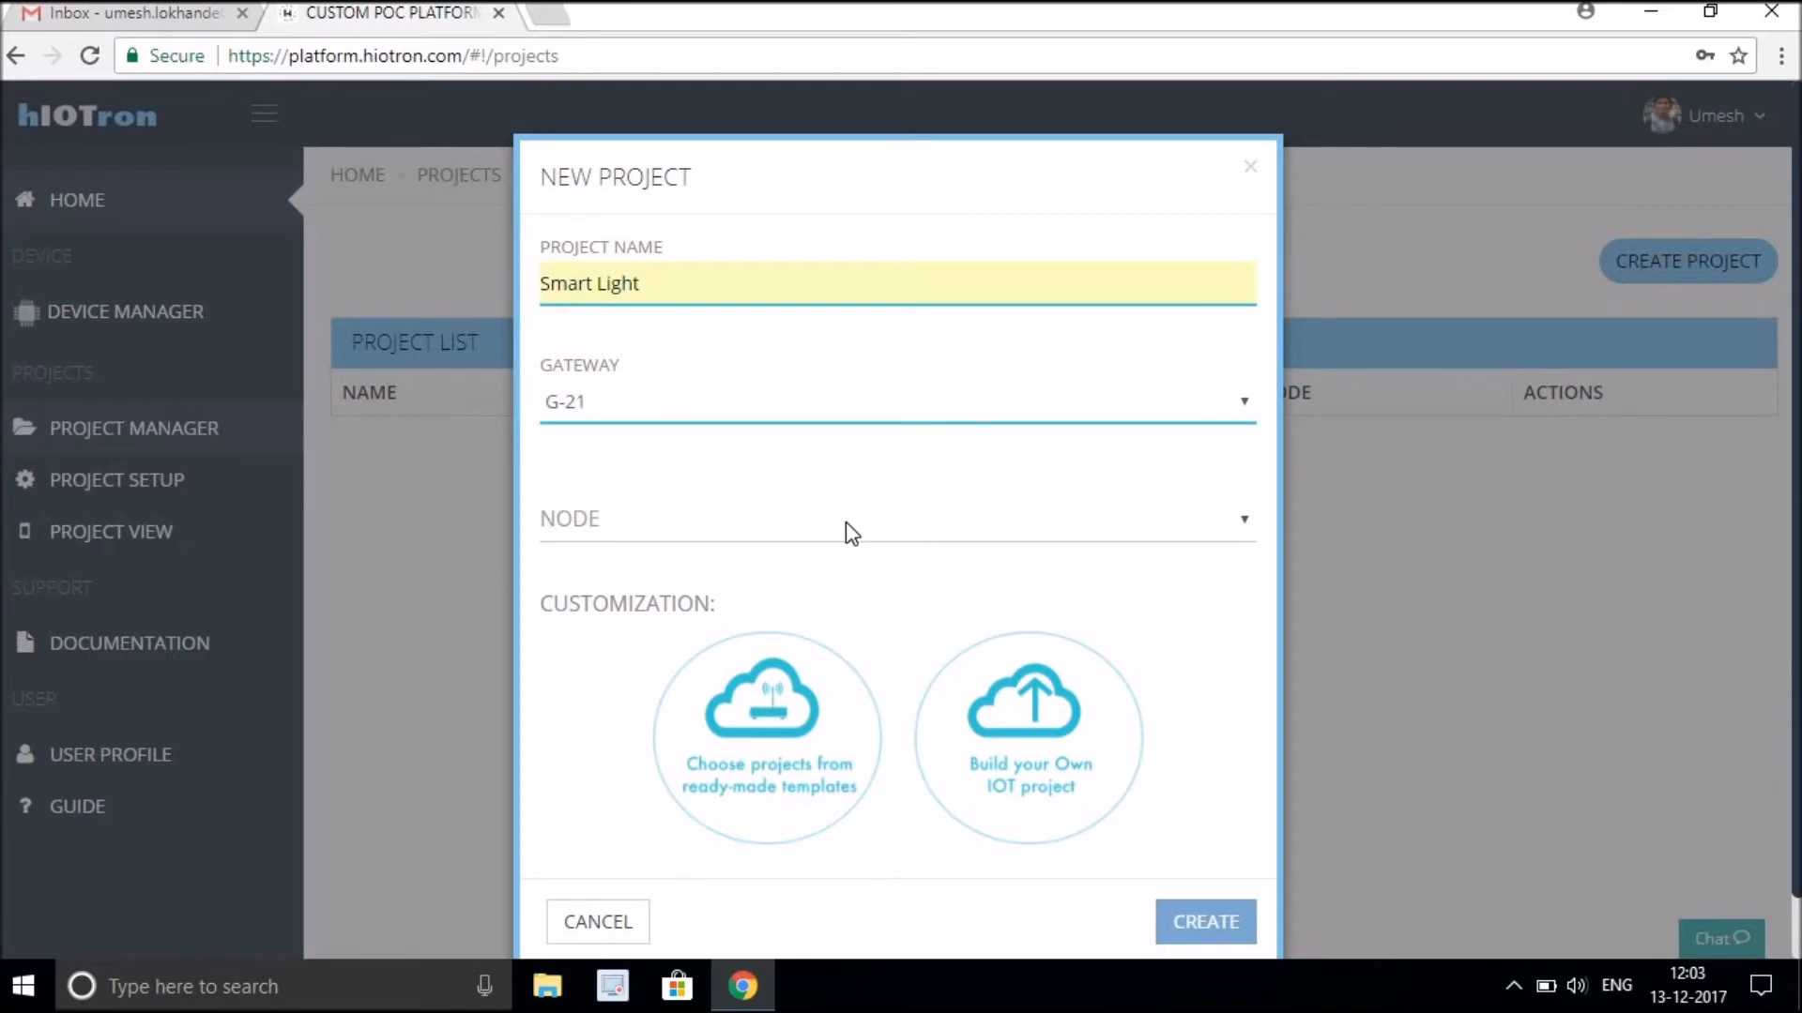
pyautogui.click(851, 533)
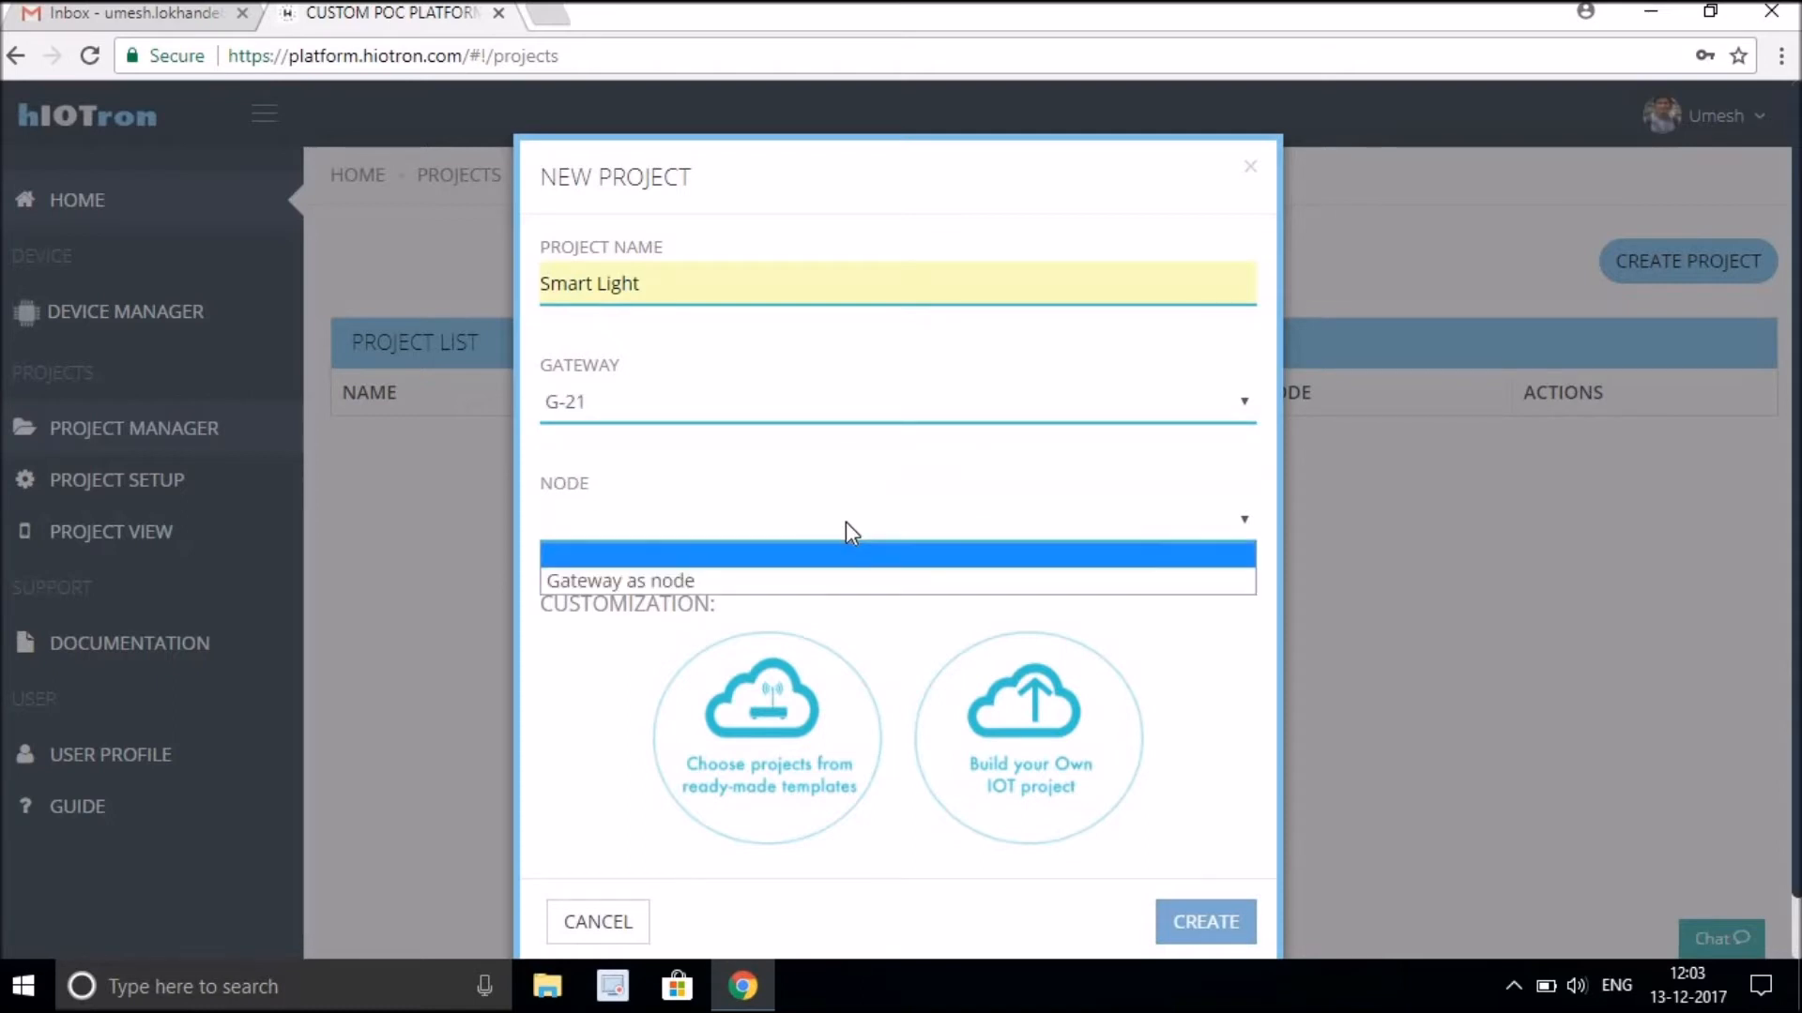
pyautogui.click(836, 574)
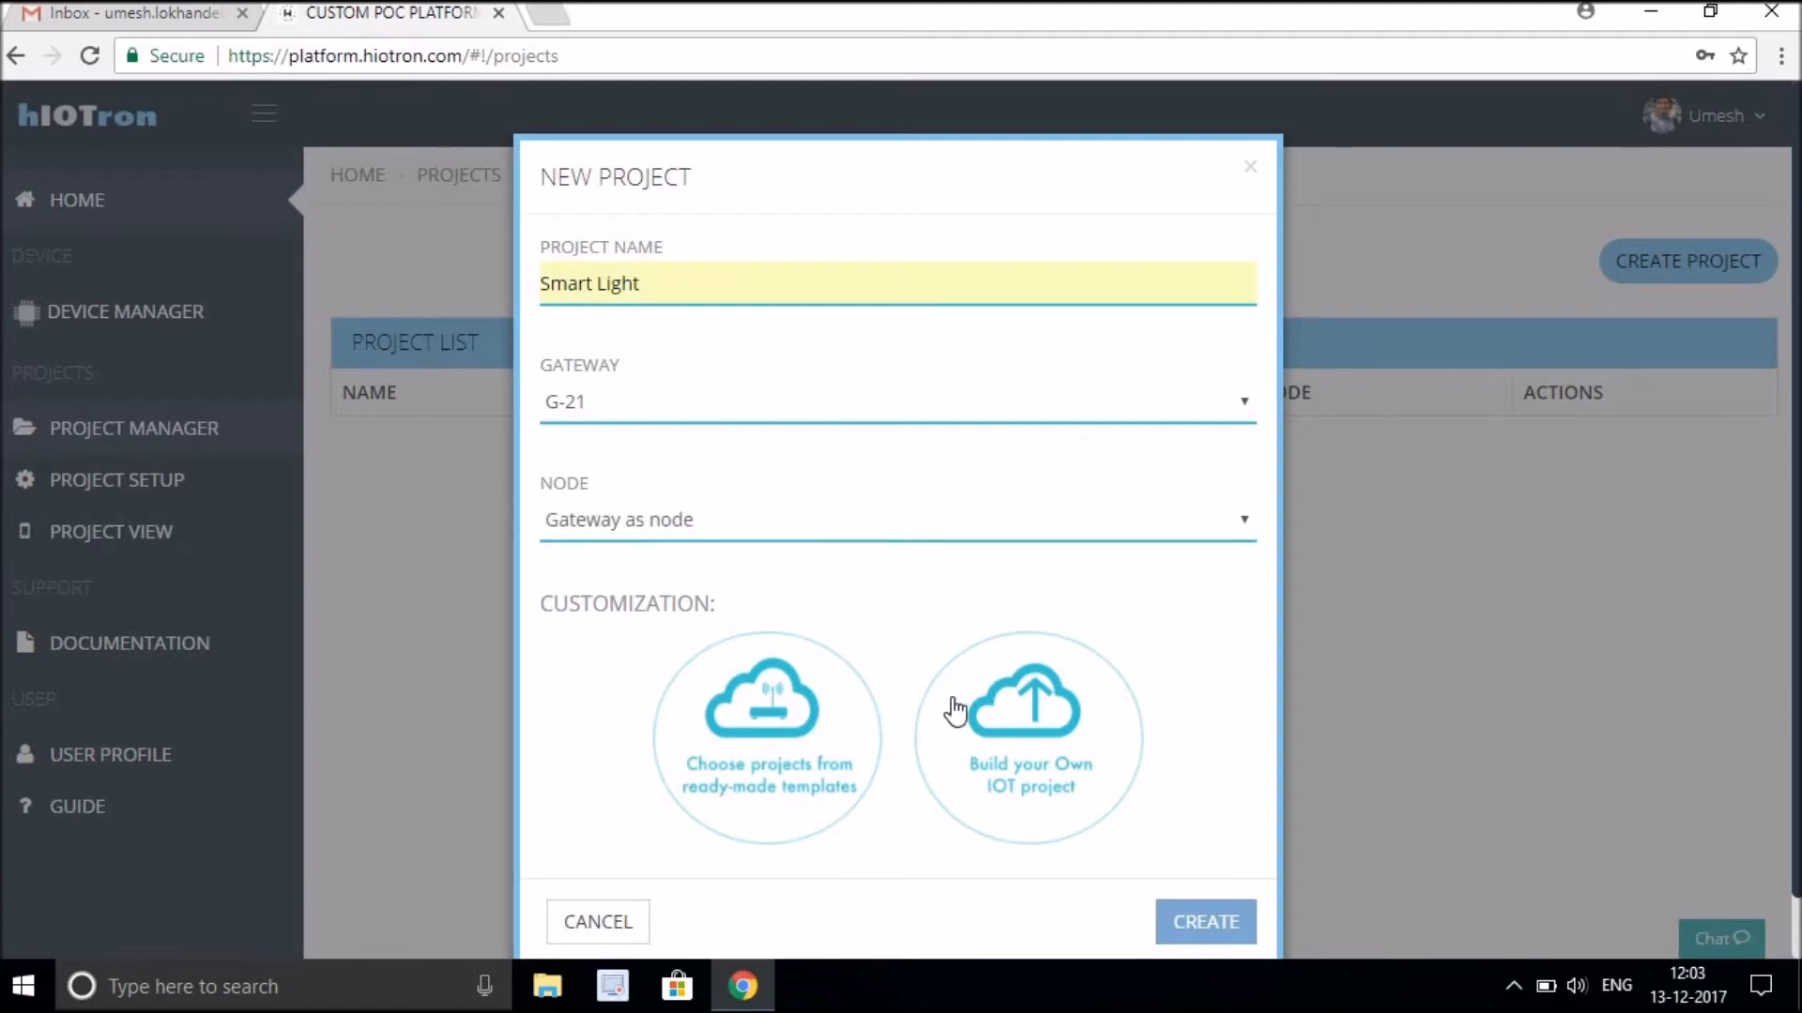
pyautogui.click(1076, 736)
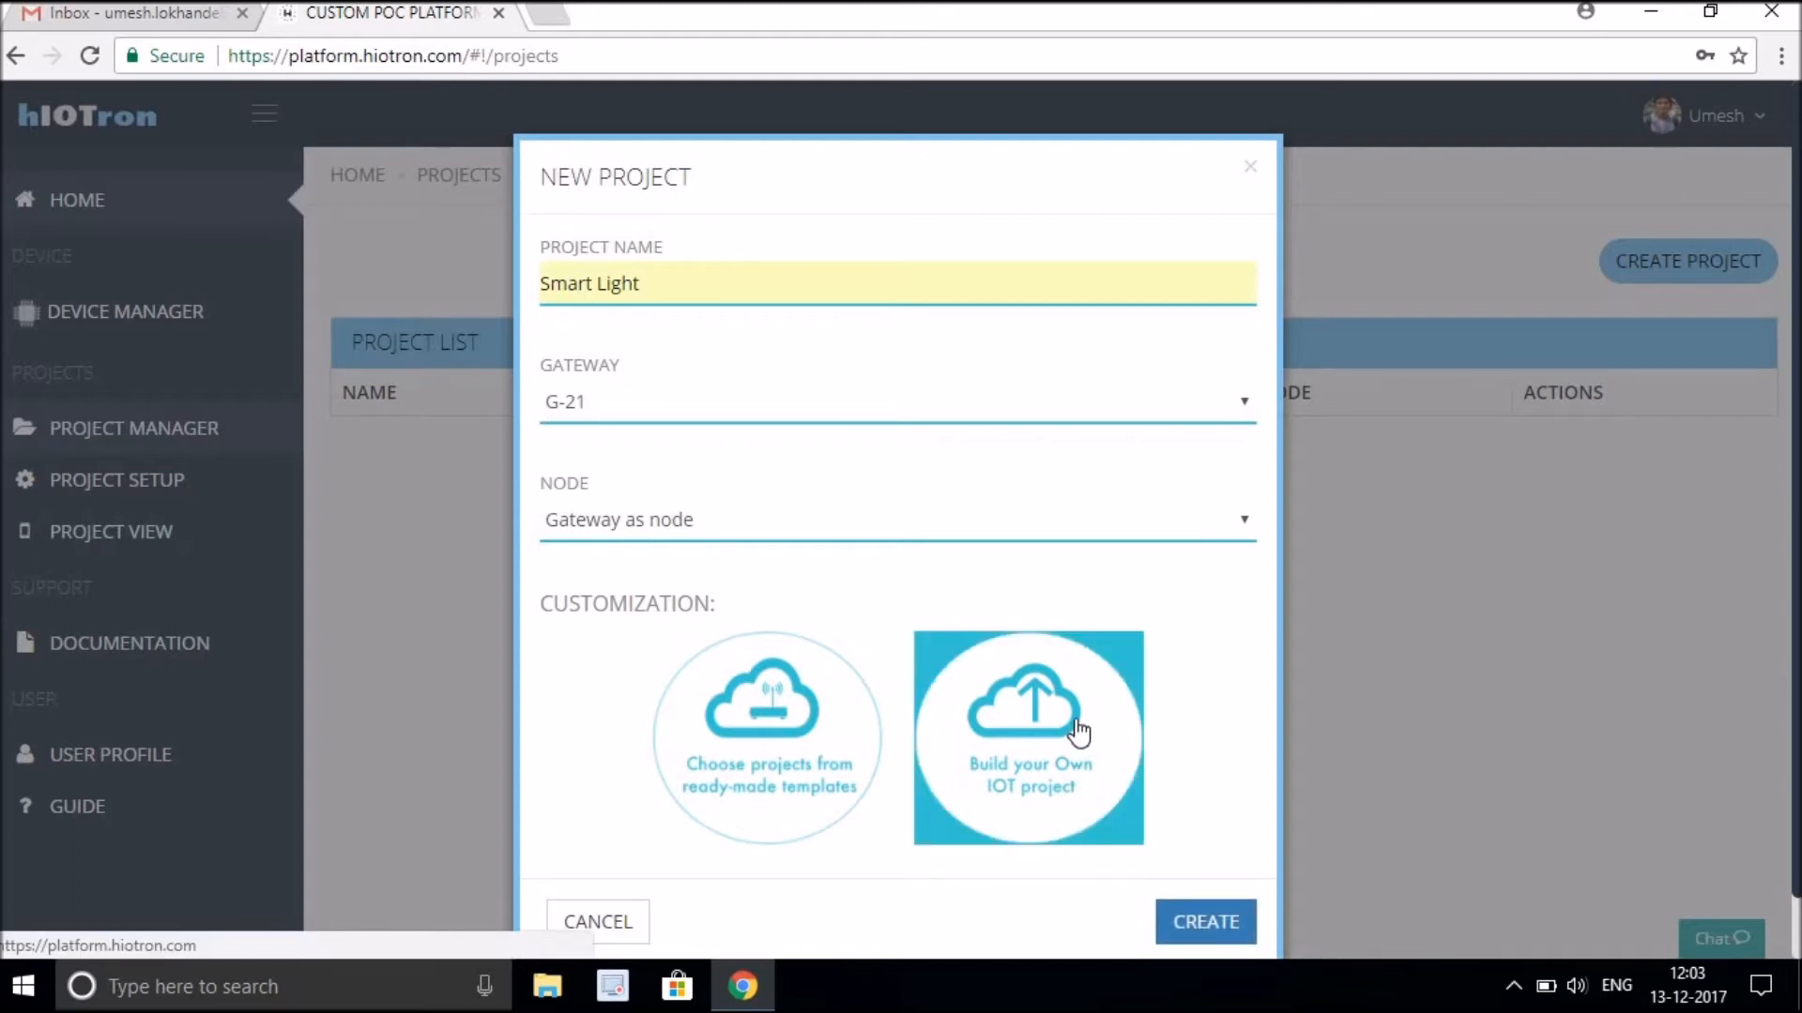
pyautogui.click(1192, 918)
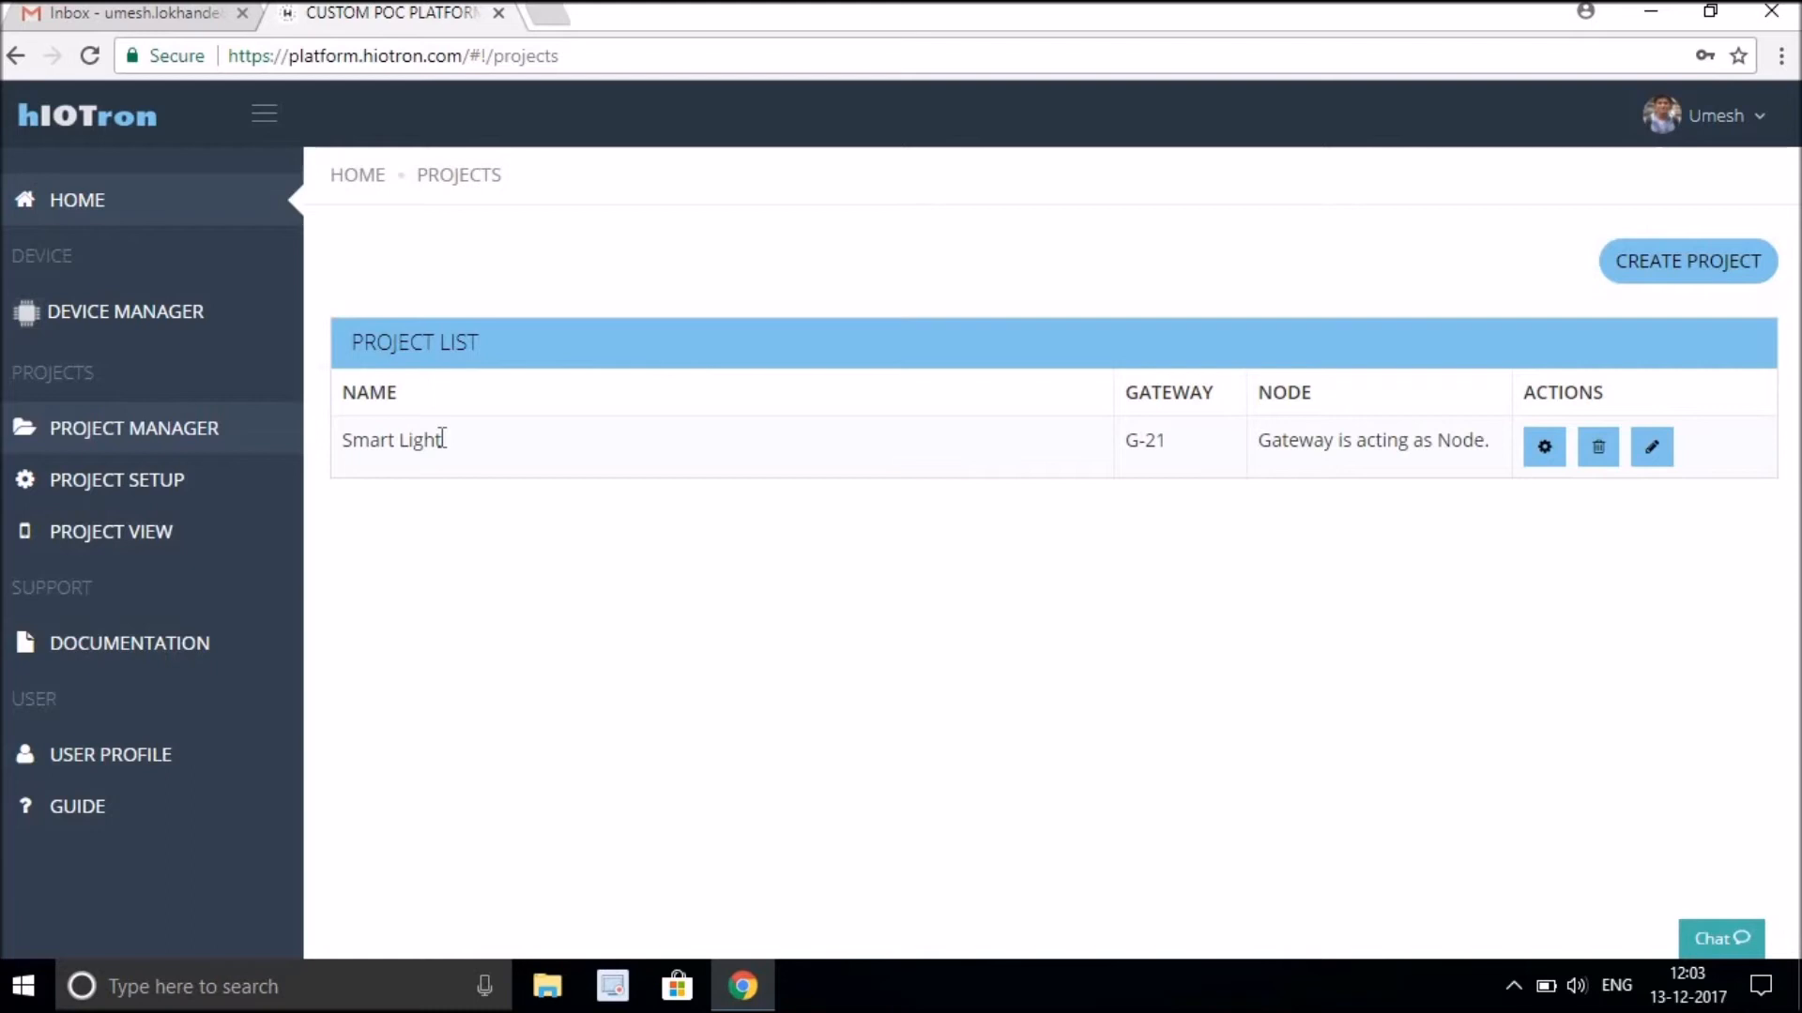
# Open the Smart Light project's configuration steps.
pyautogui.moveTo(450, 447); pyautogui.dragTo(330, 441)
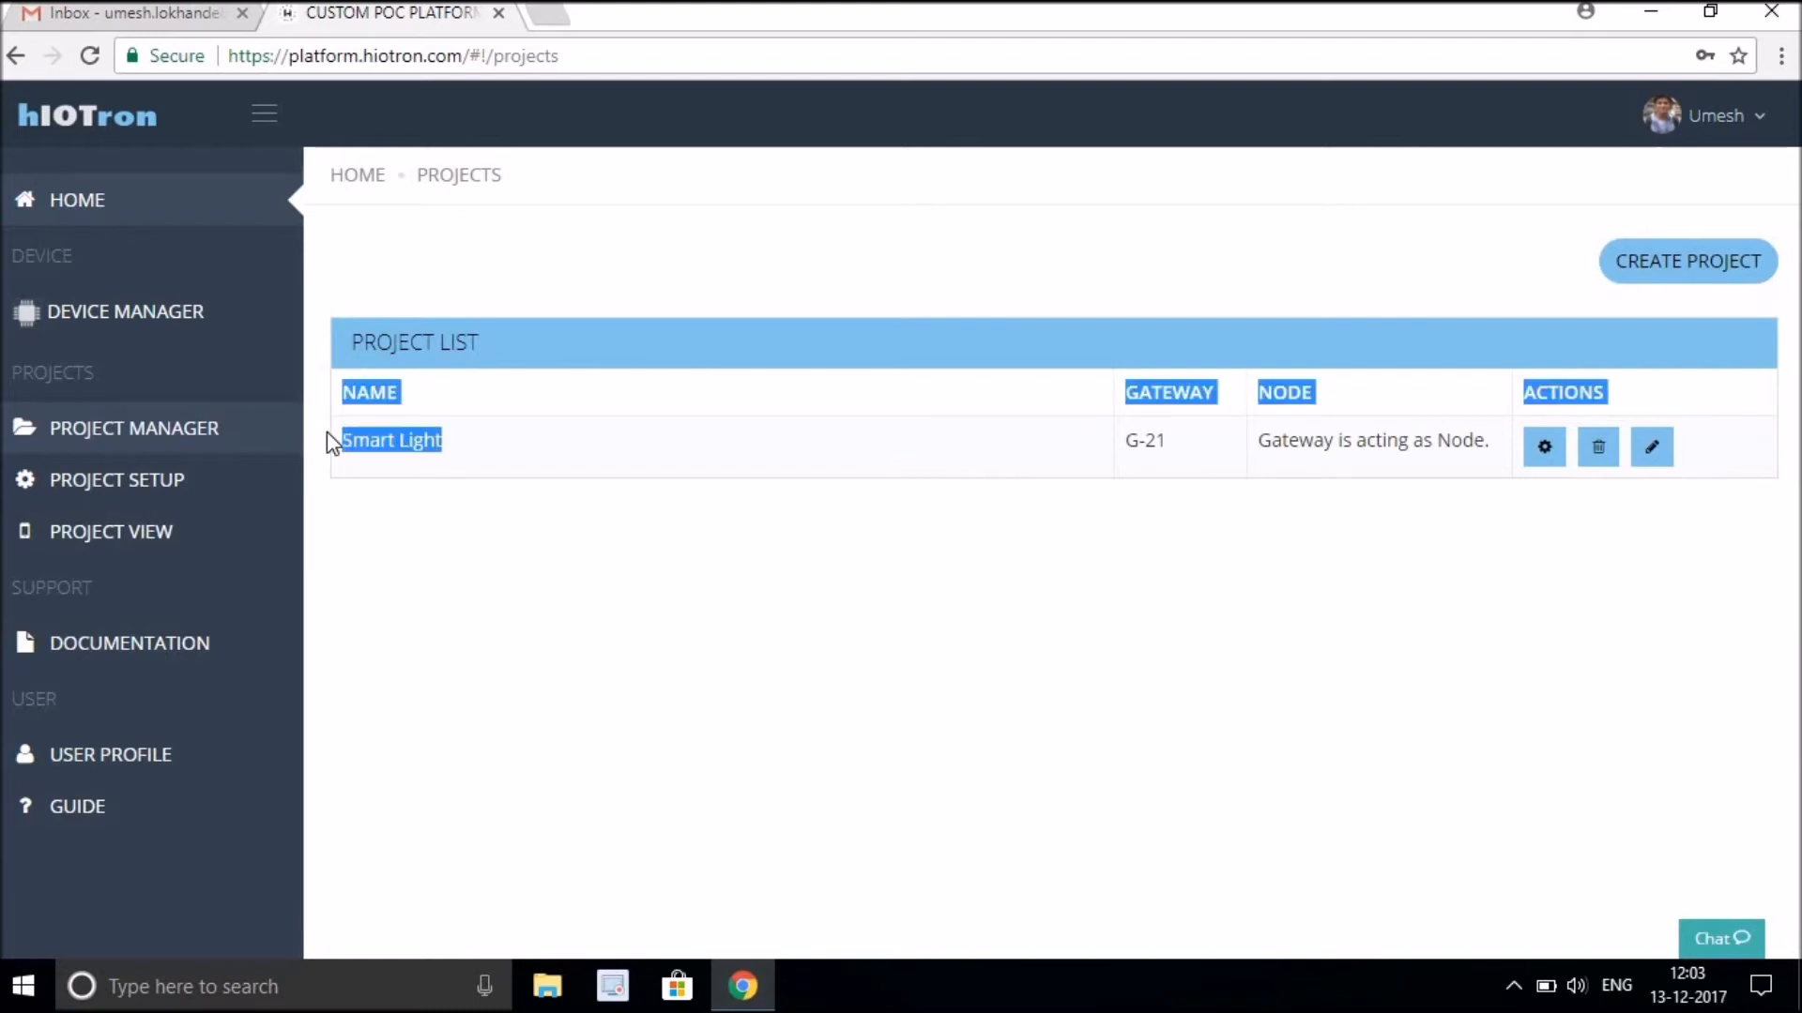
pyautogui.click(649, 516)
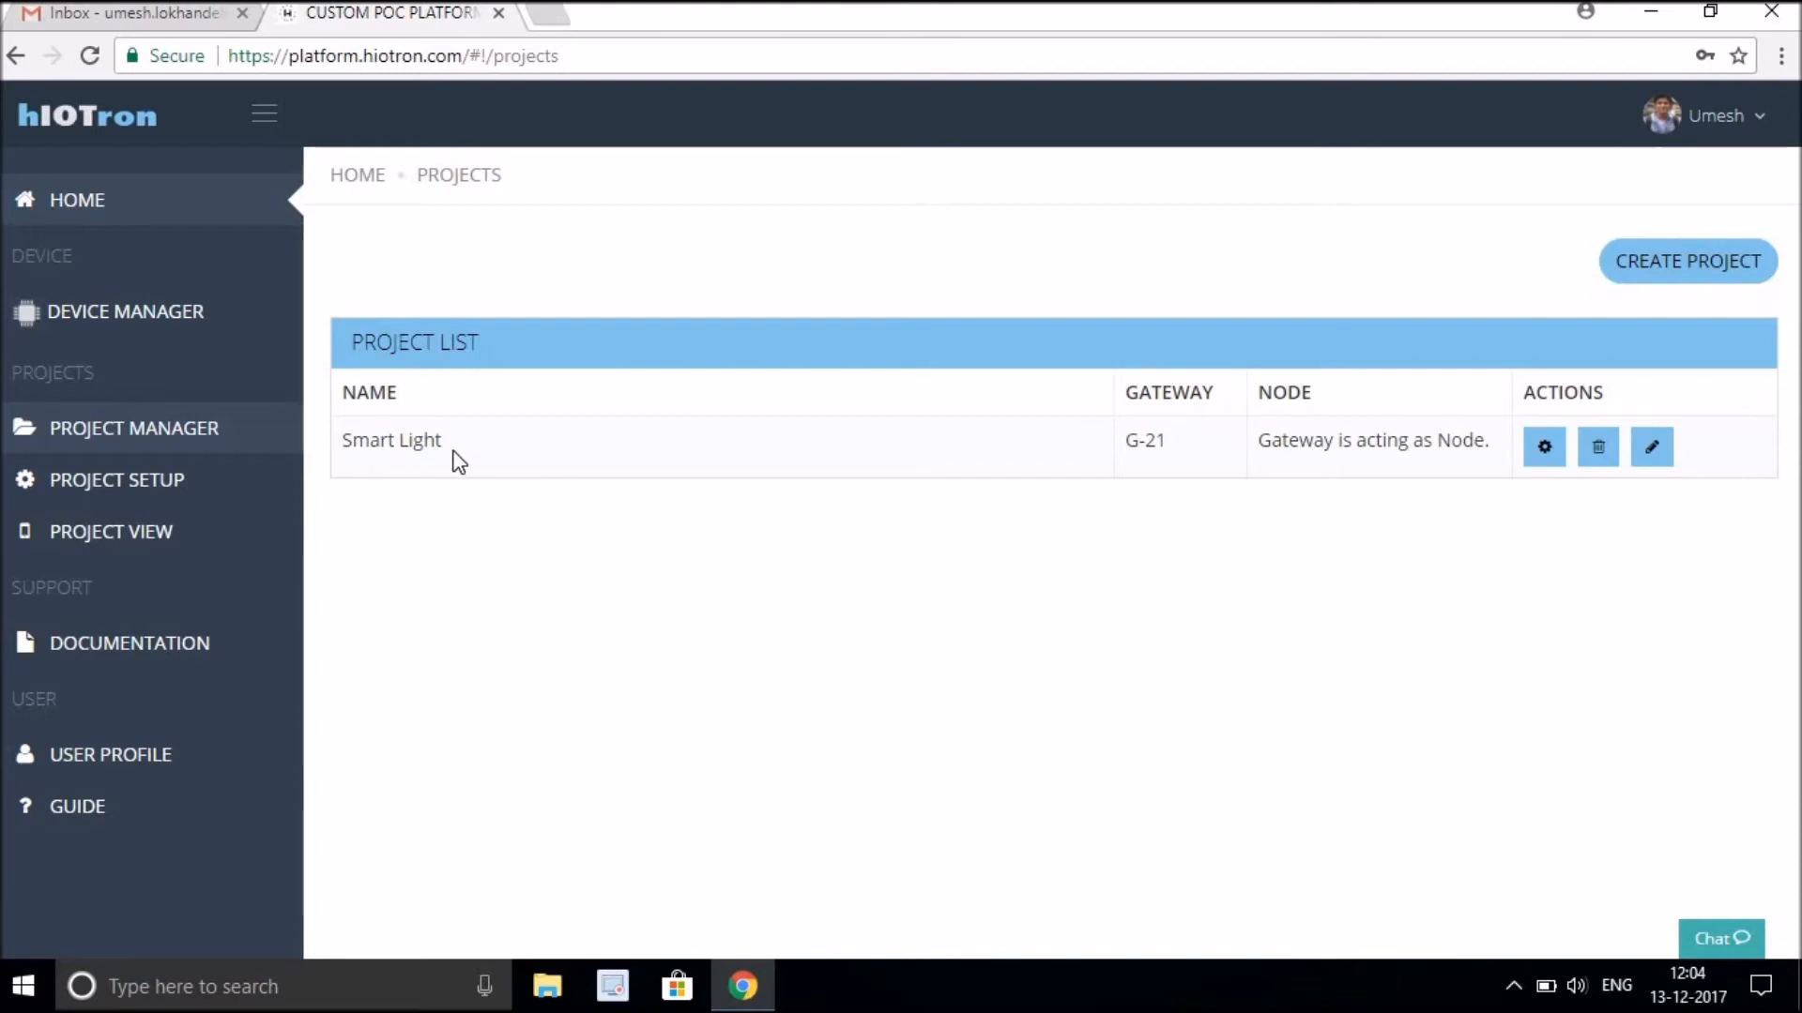
pyautogui.click(1545, 450)
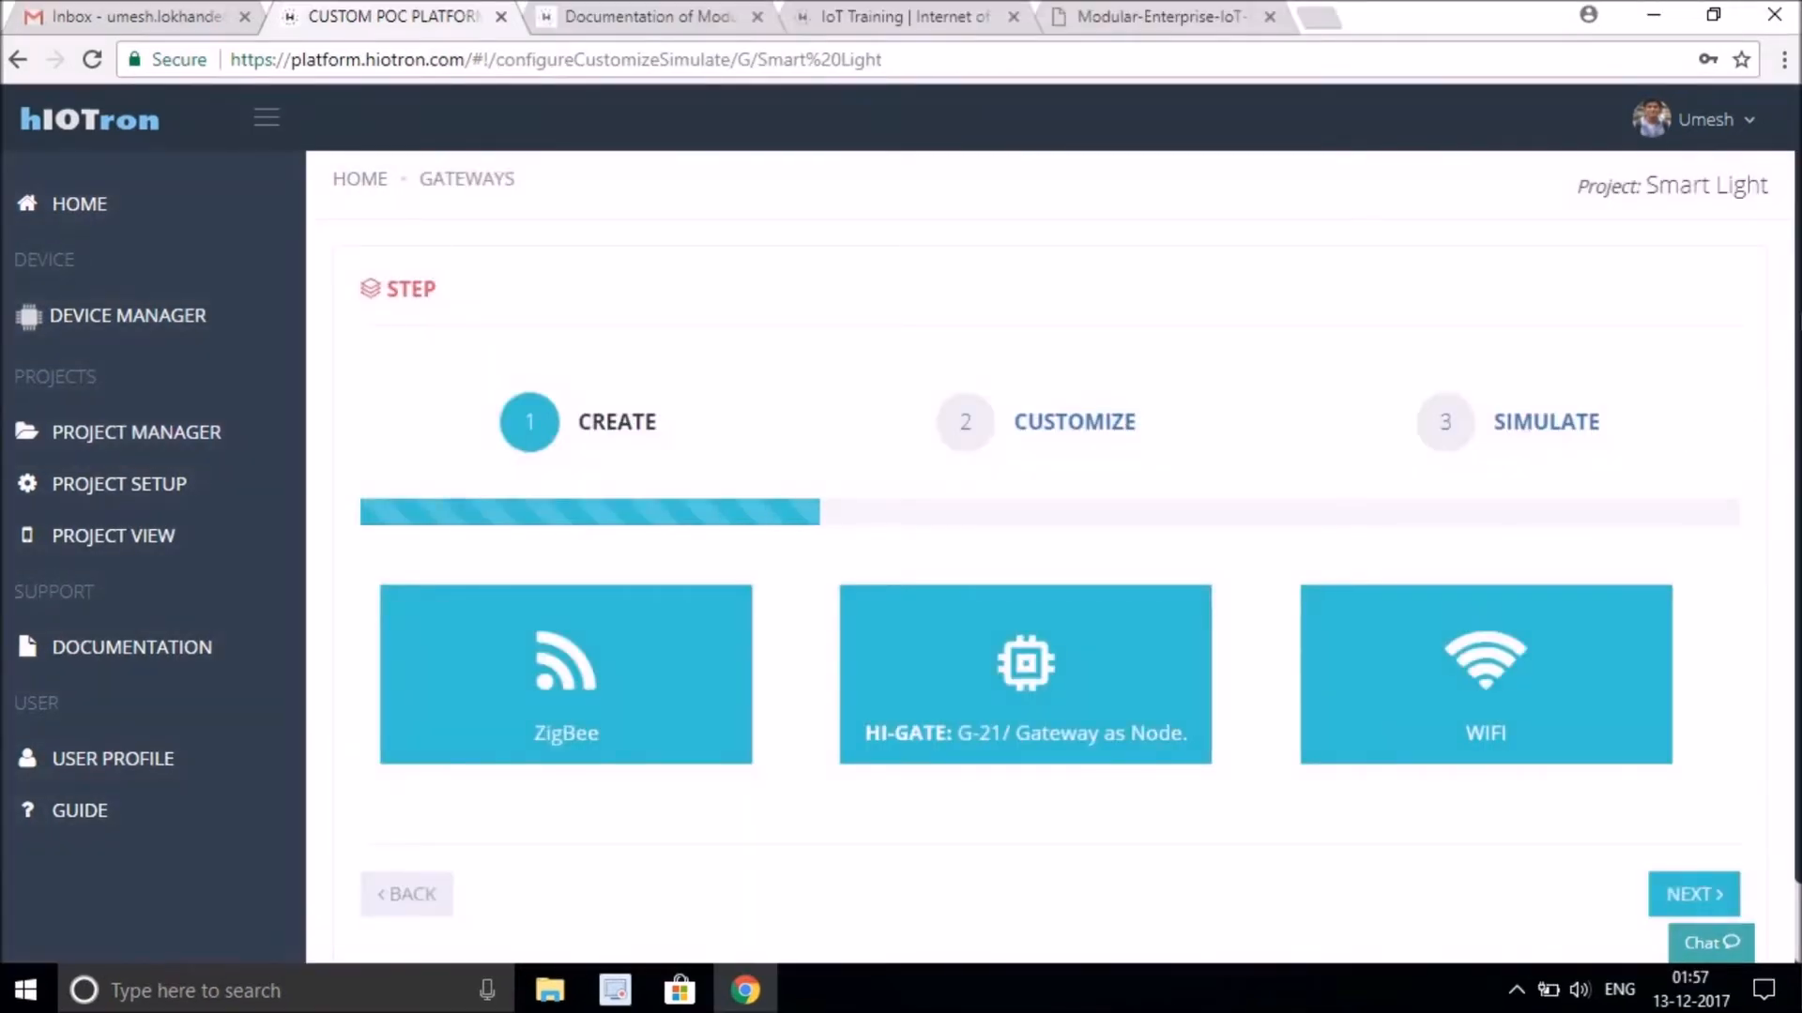
pyautogui.scroll(-1, 1049, 507)
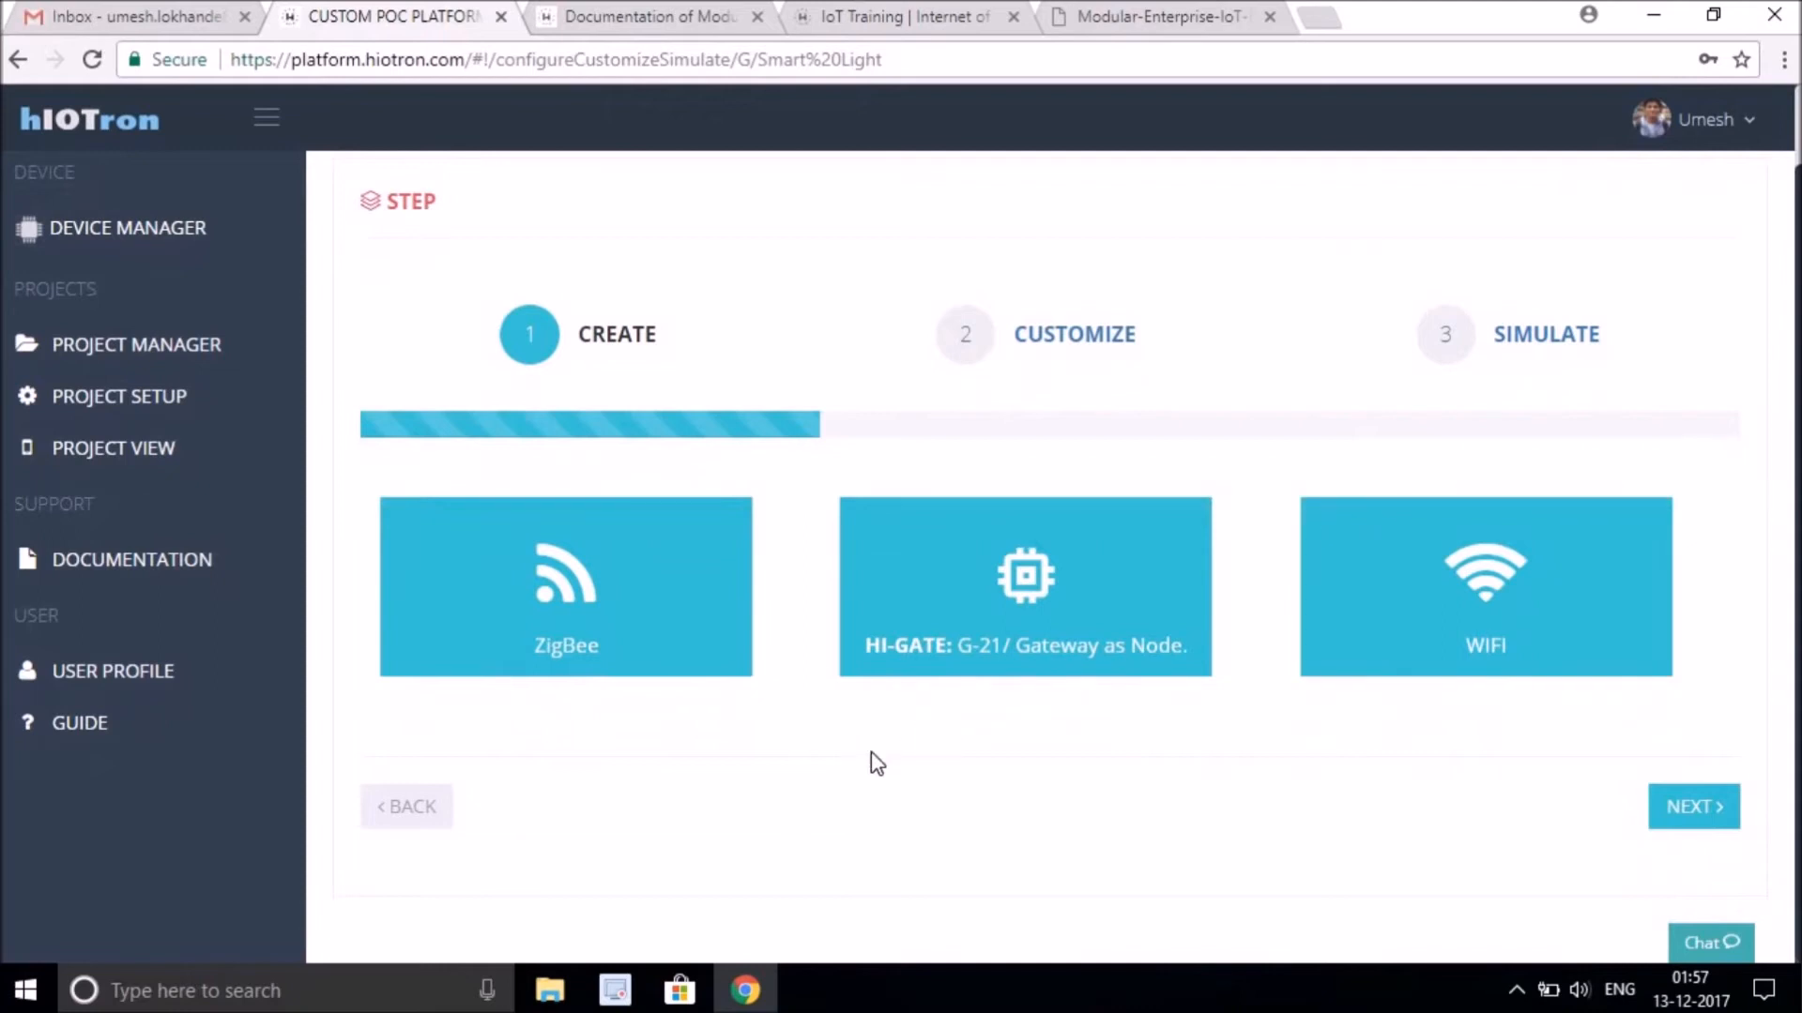
# Advance to the Customize step, switch the phone preview to Toggle, and turn on output channels 3 and 4.
pyautogui.click(1695, 809)
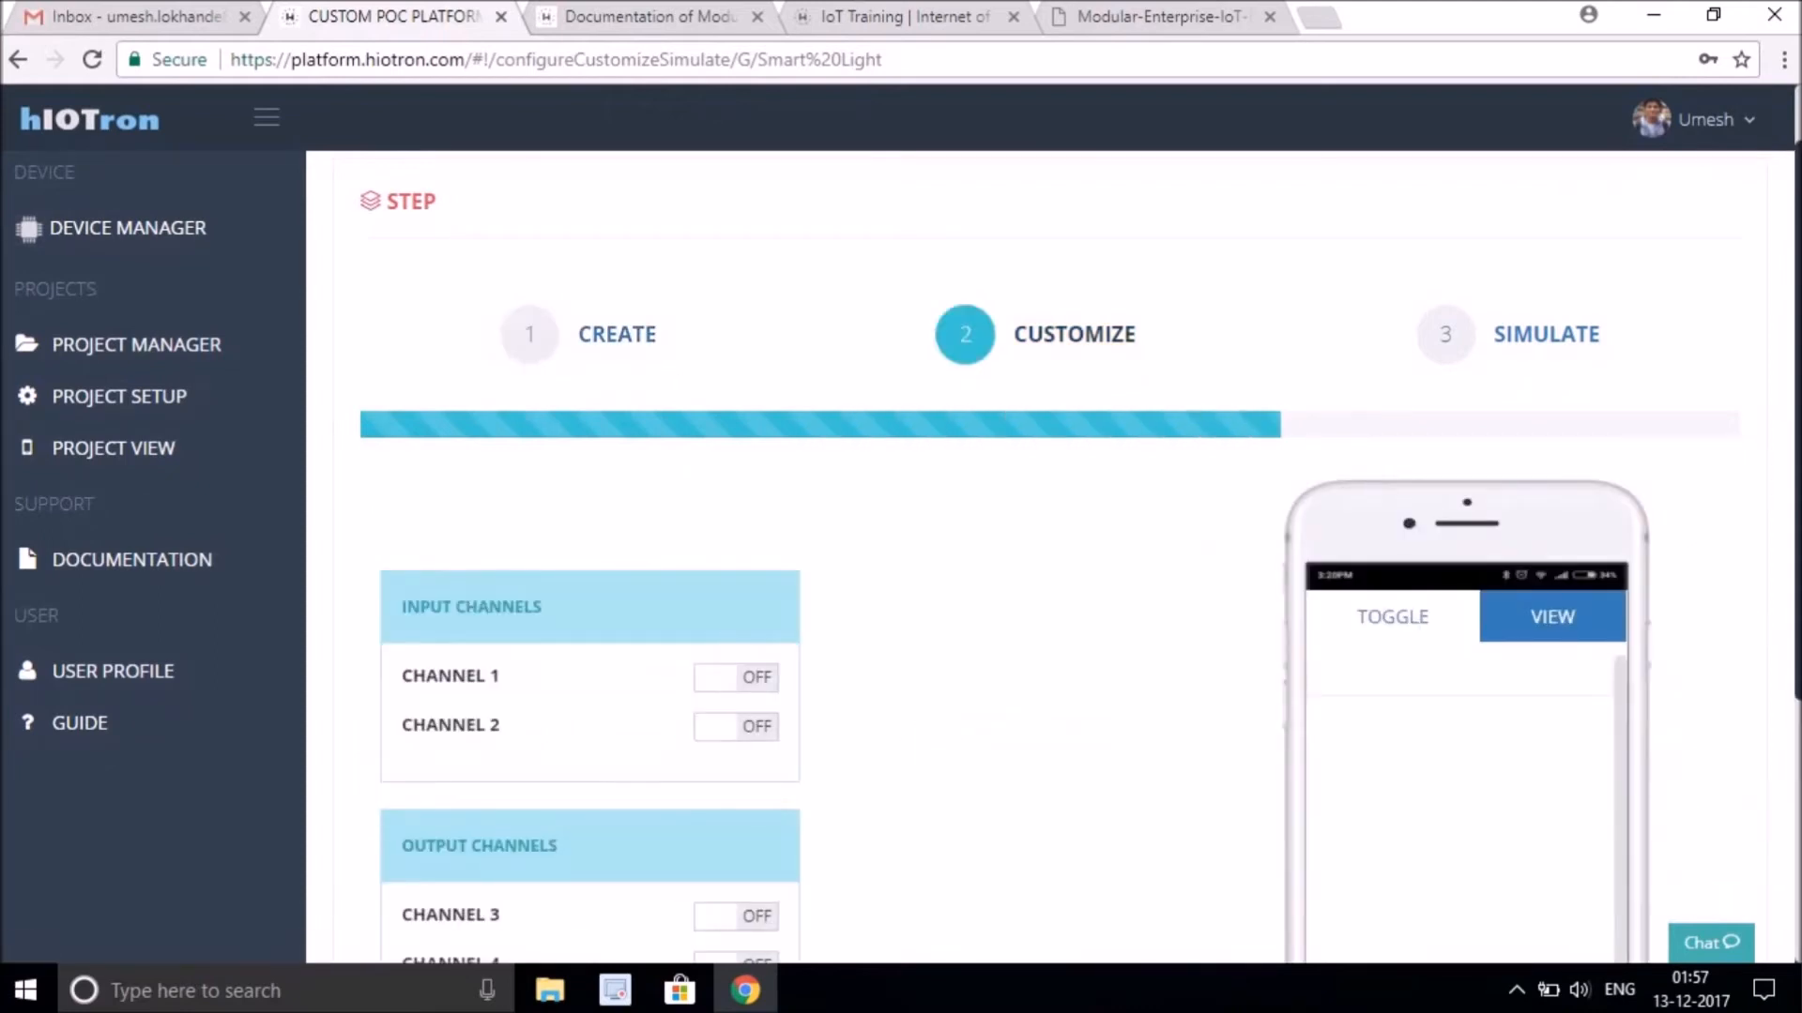
pyautogui.scroll(-2, 1048, 558)
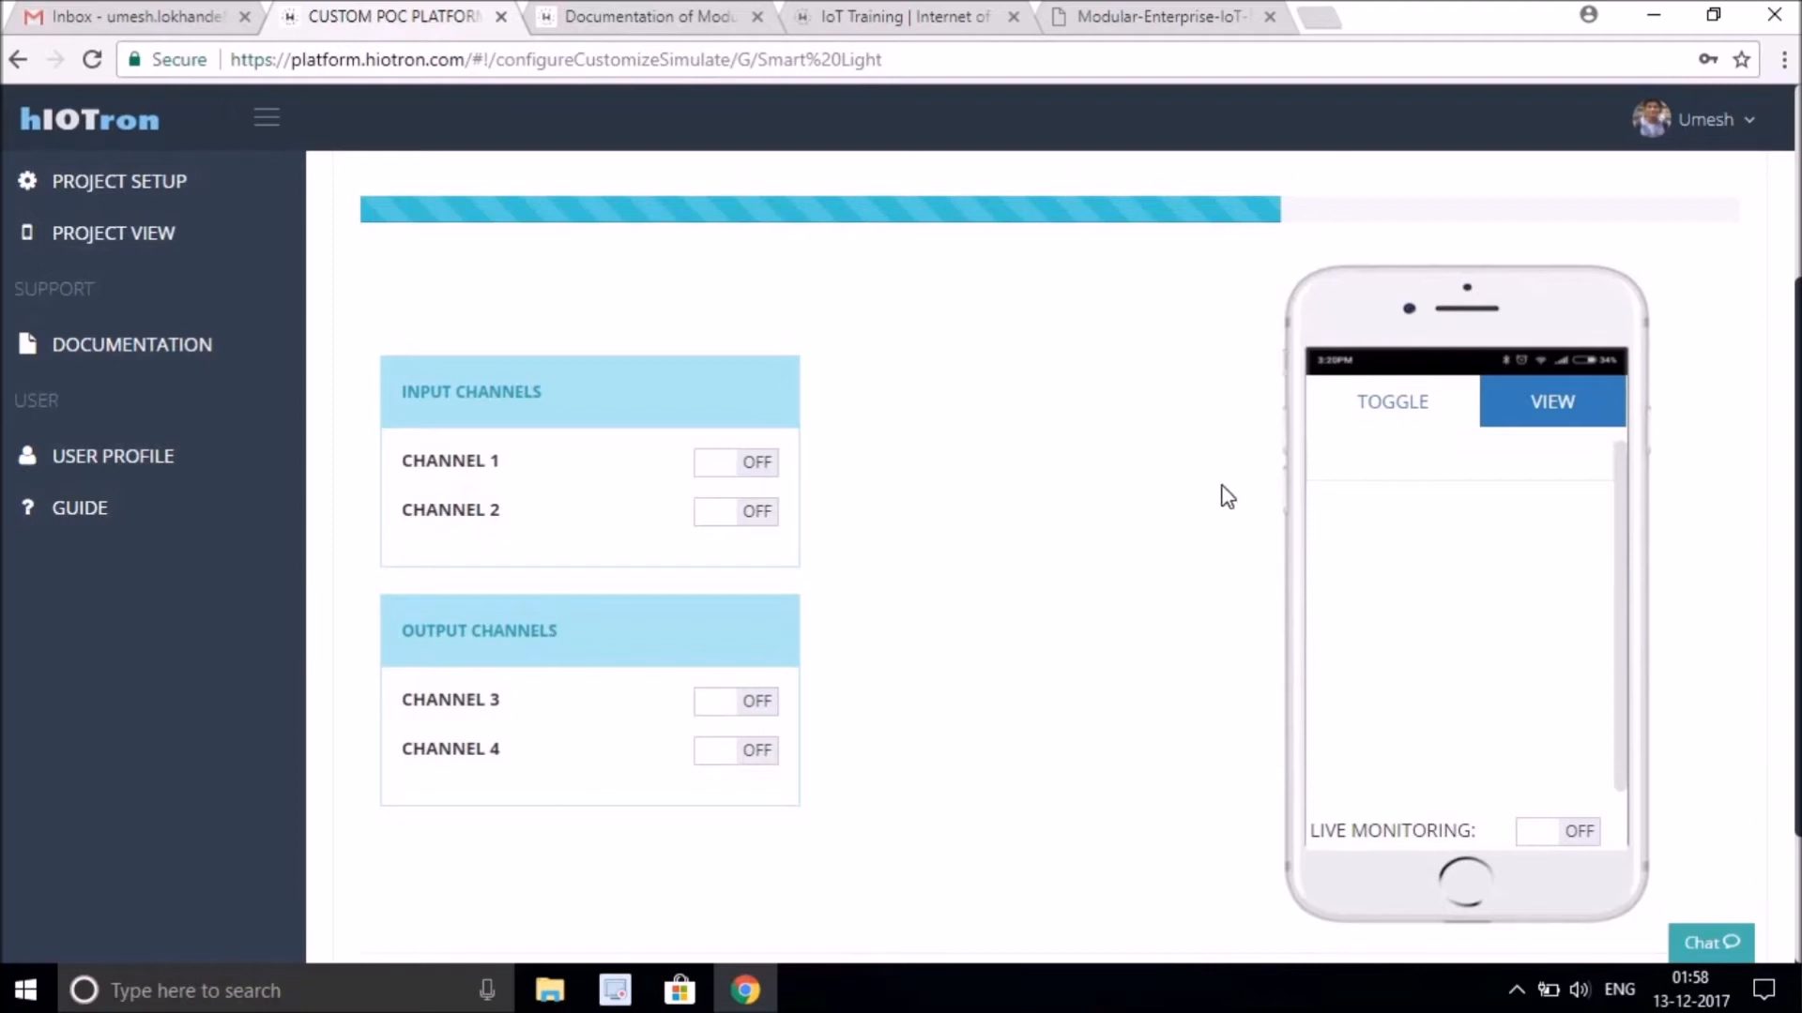
pyautogui.click(1392, 422)
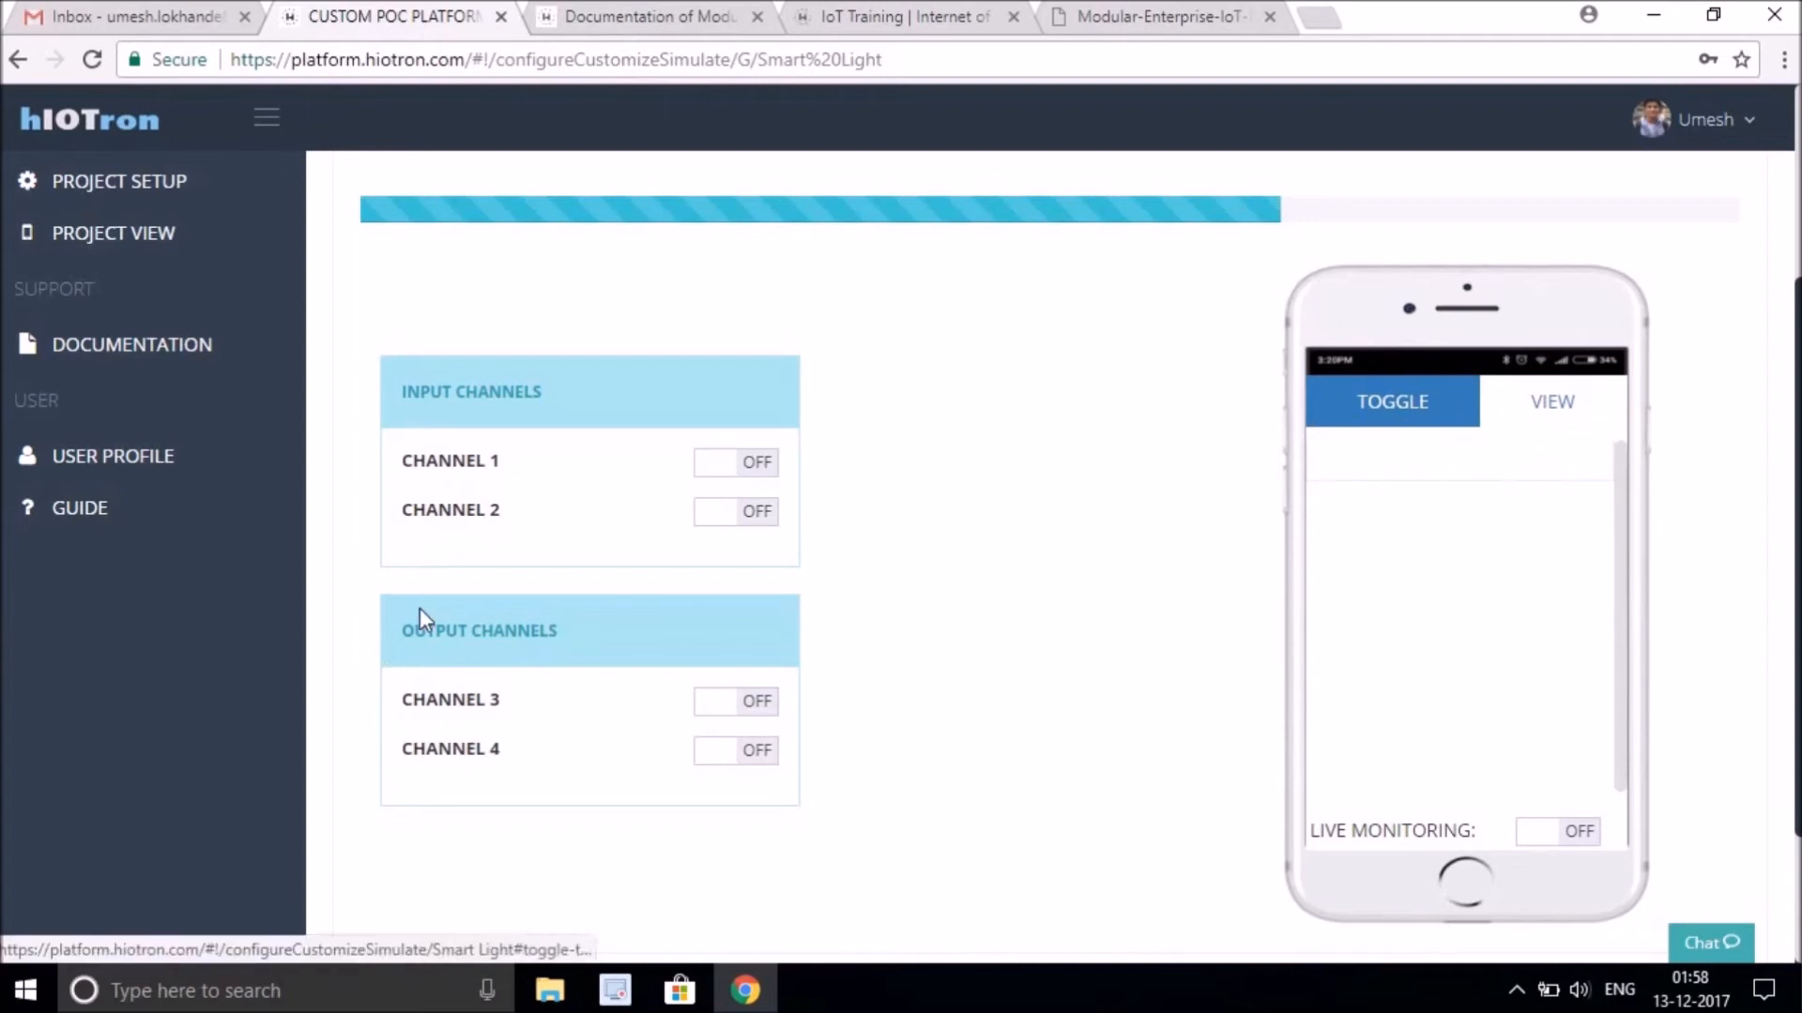
pyautogui.tripleClick(562, 622)
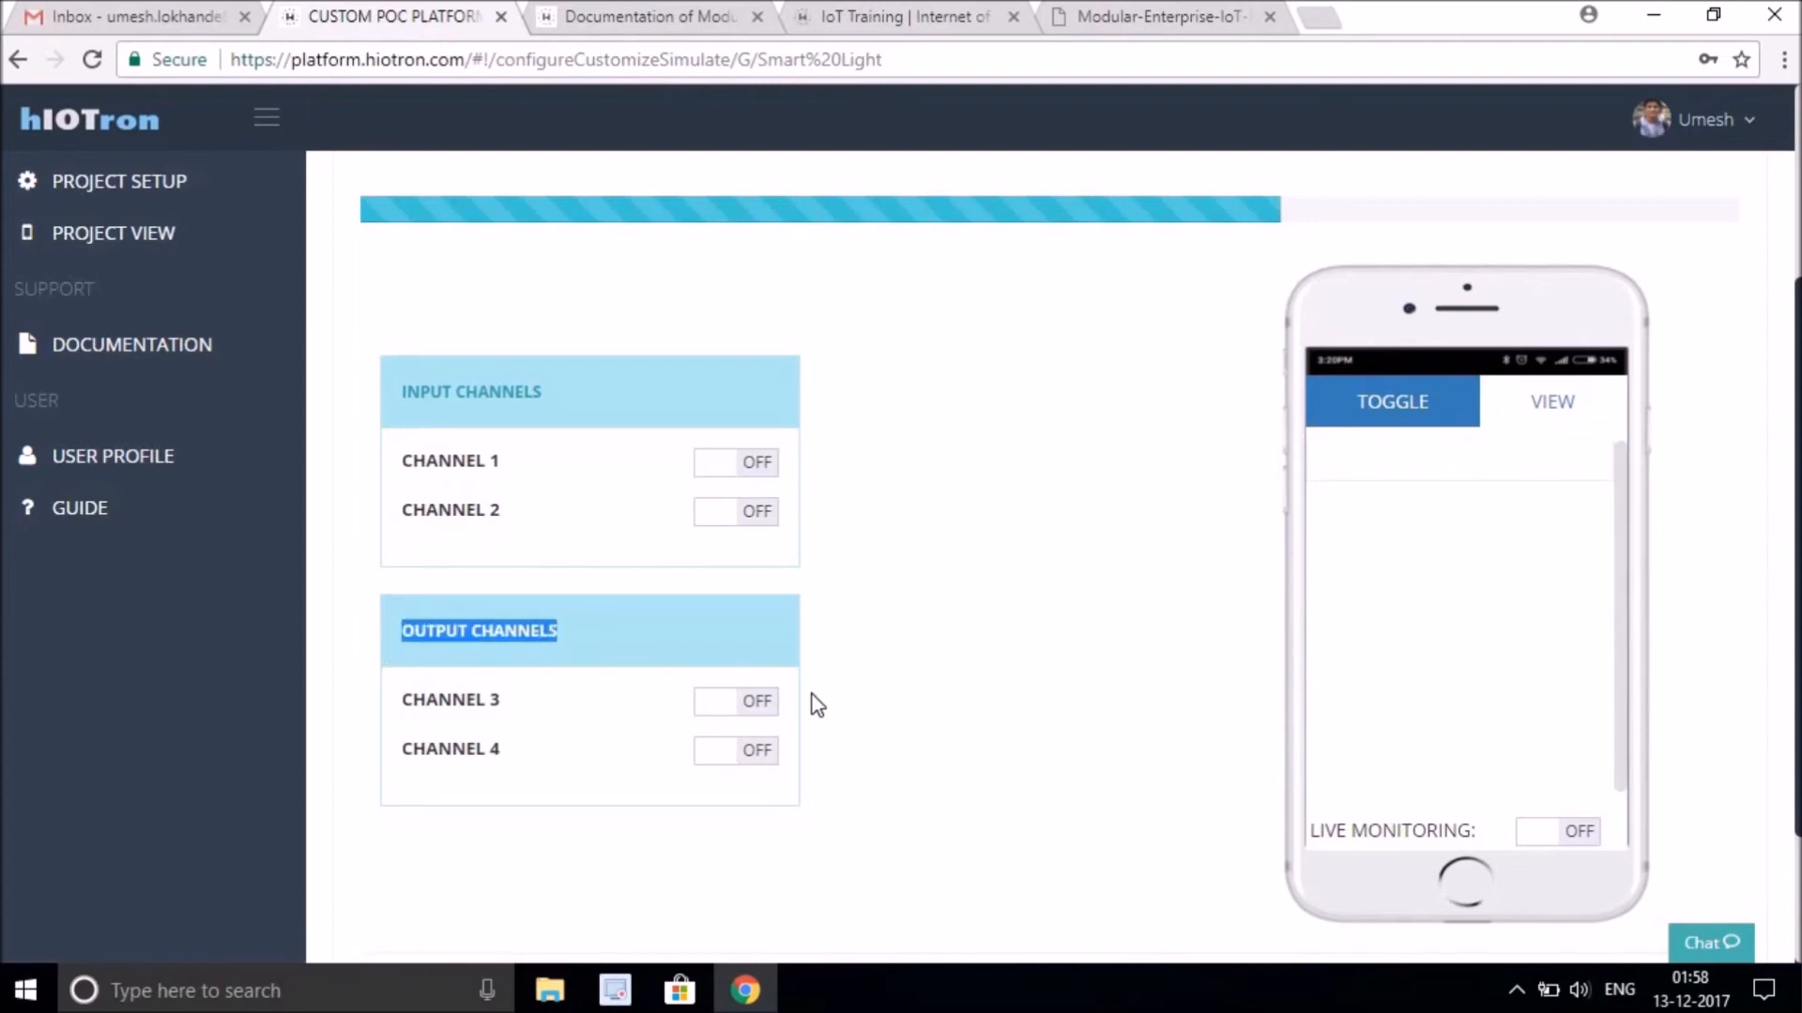
pyautogui.click(756, 704)
pyautogui.click(756, 749)
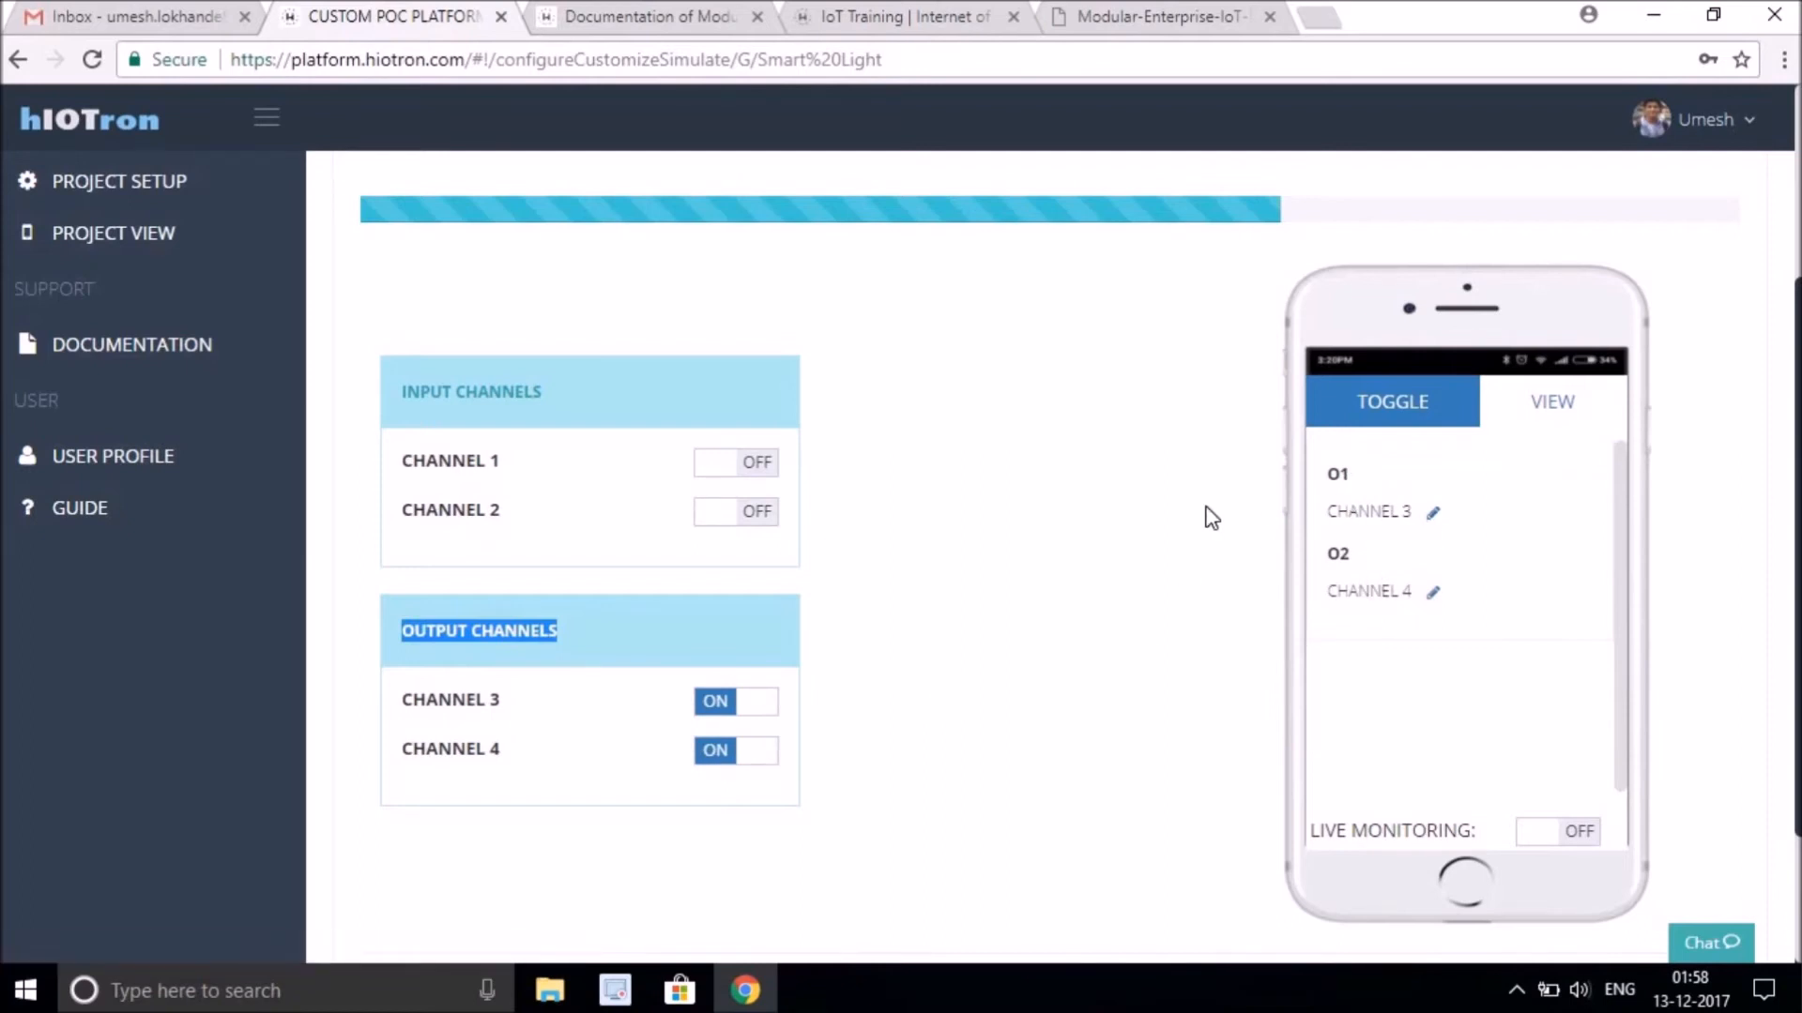
# Rename output O1 as LAMP in the Toggle preview.
pyautogui.click(1350, 479)
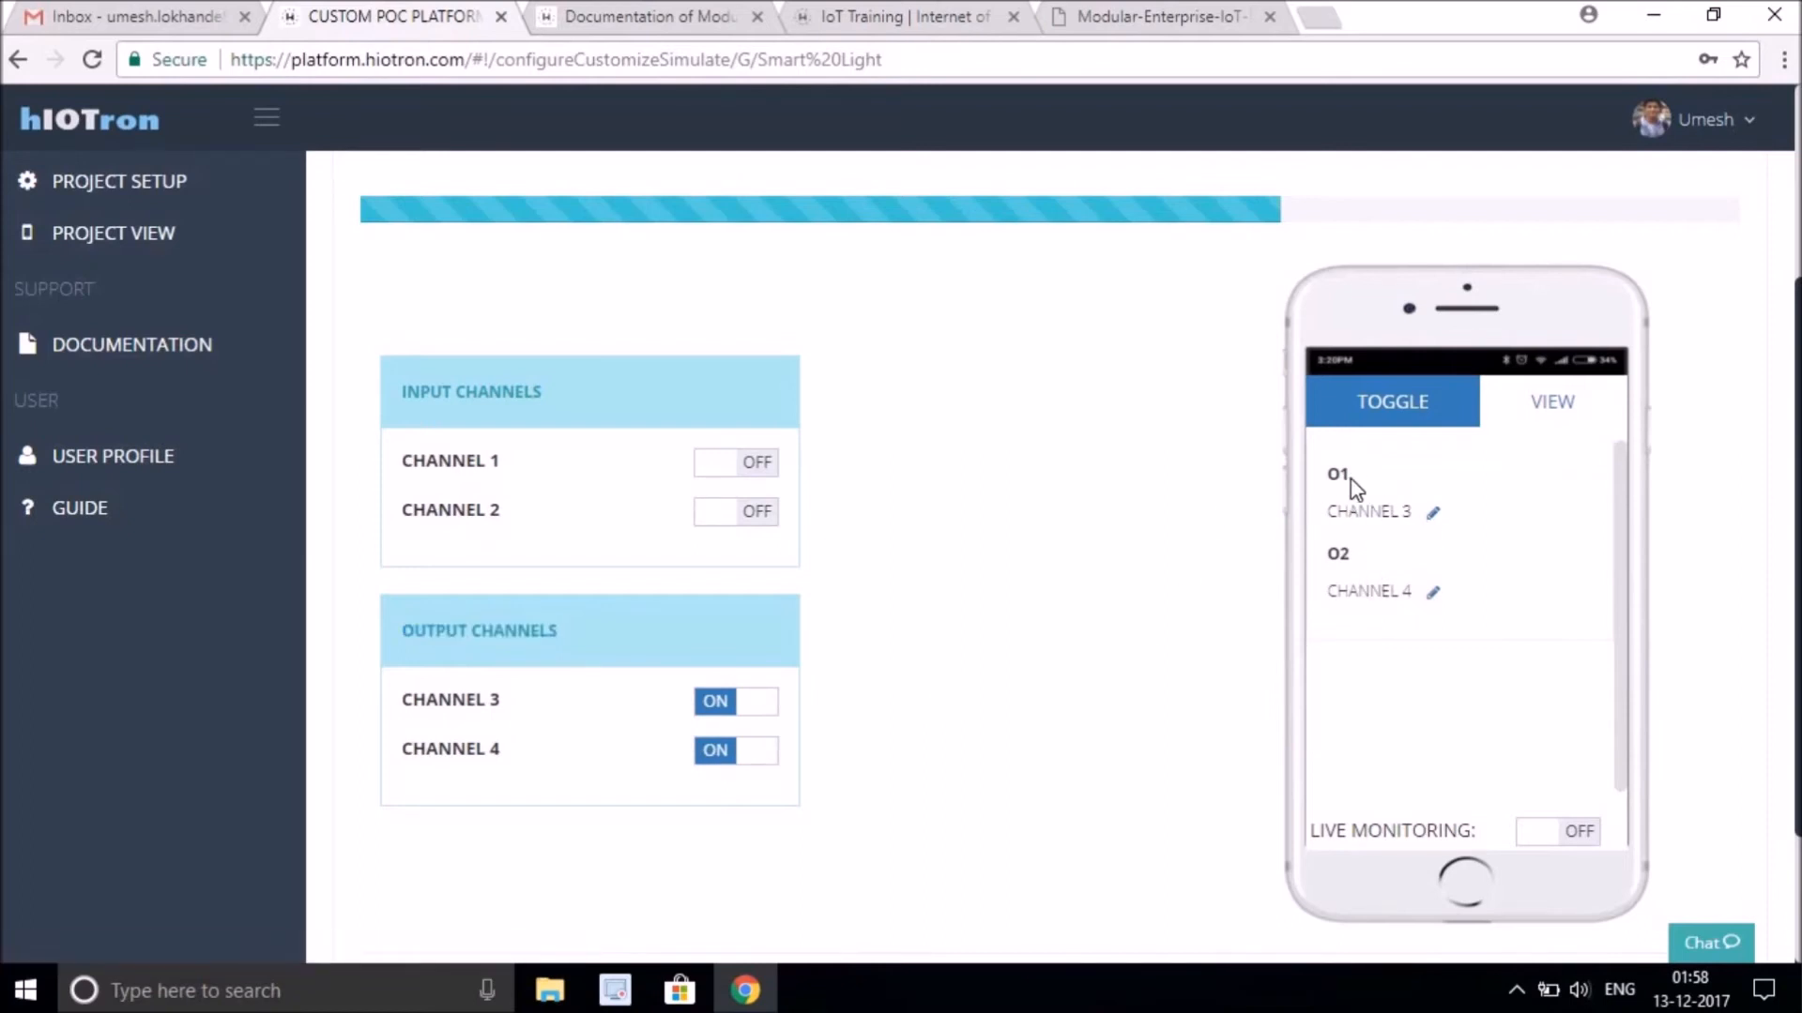
pyautogui.click(1434, 513)
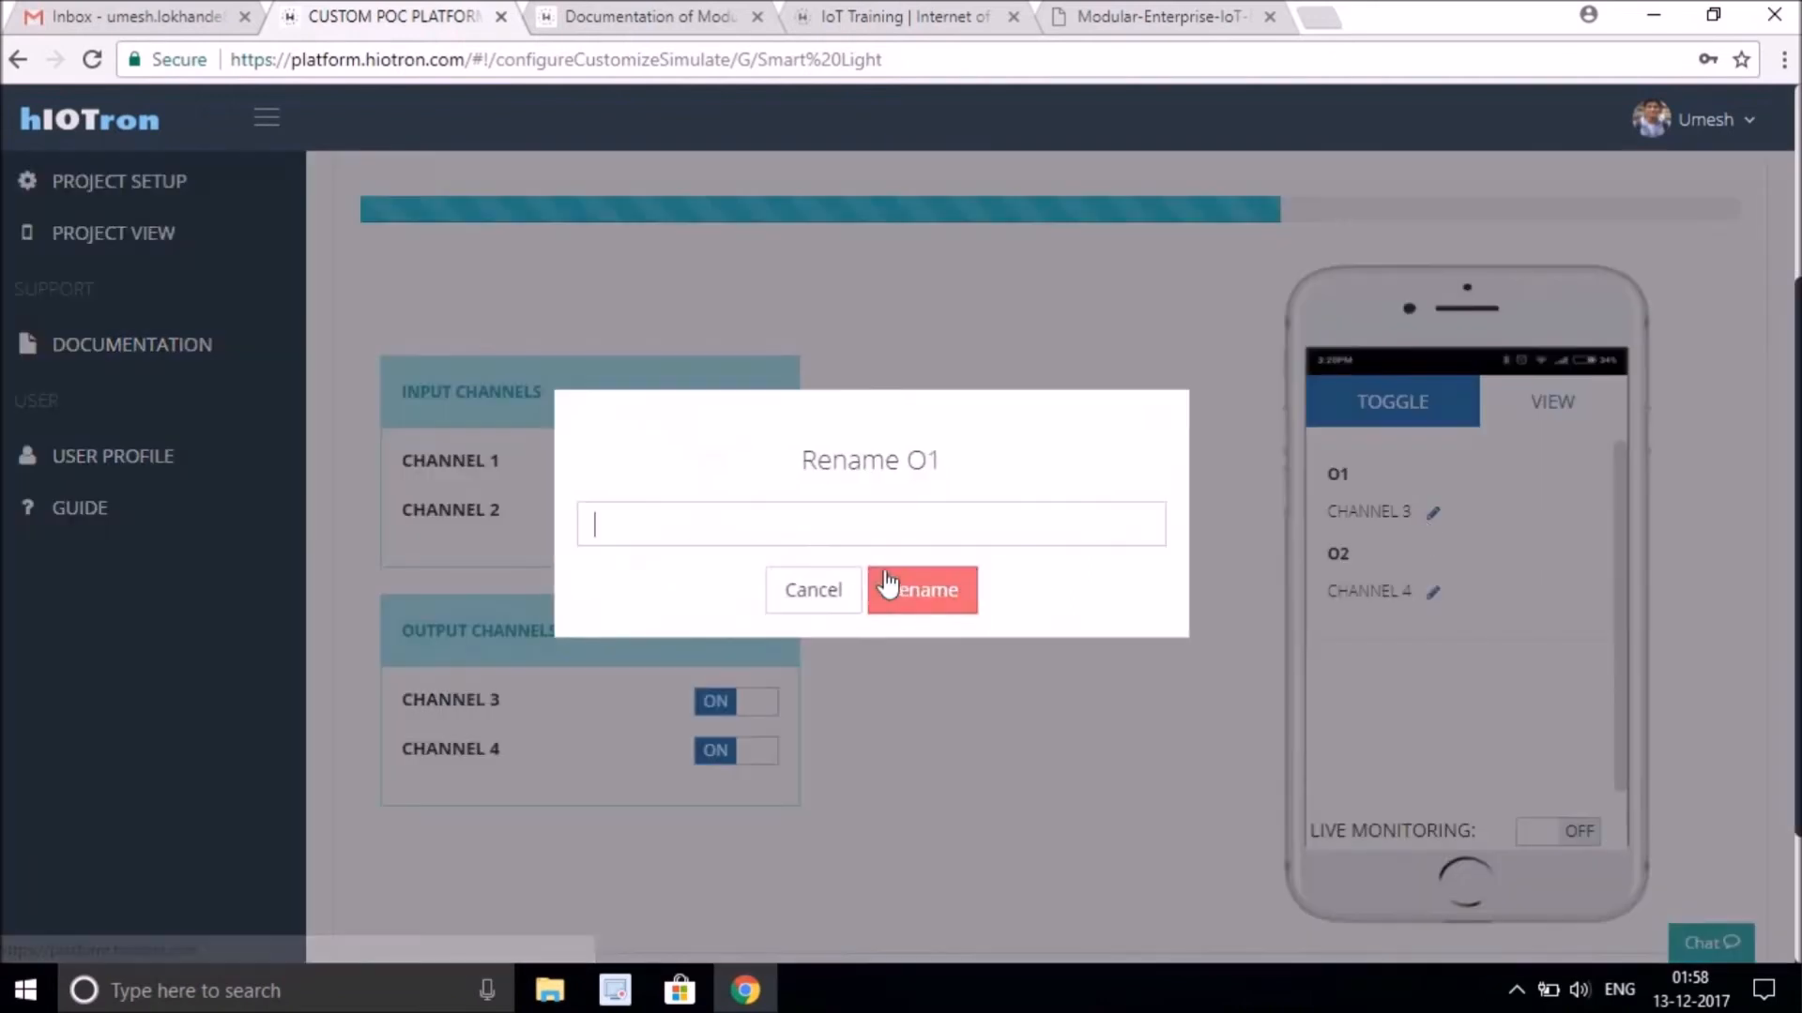
pyautogui.write('LAMP')
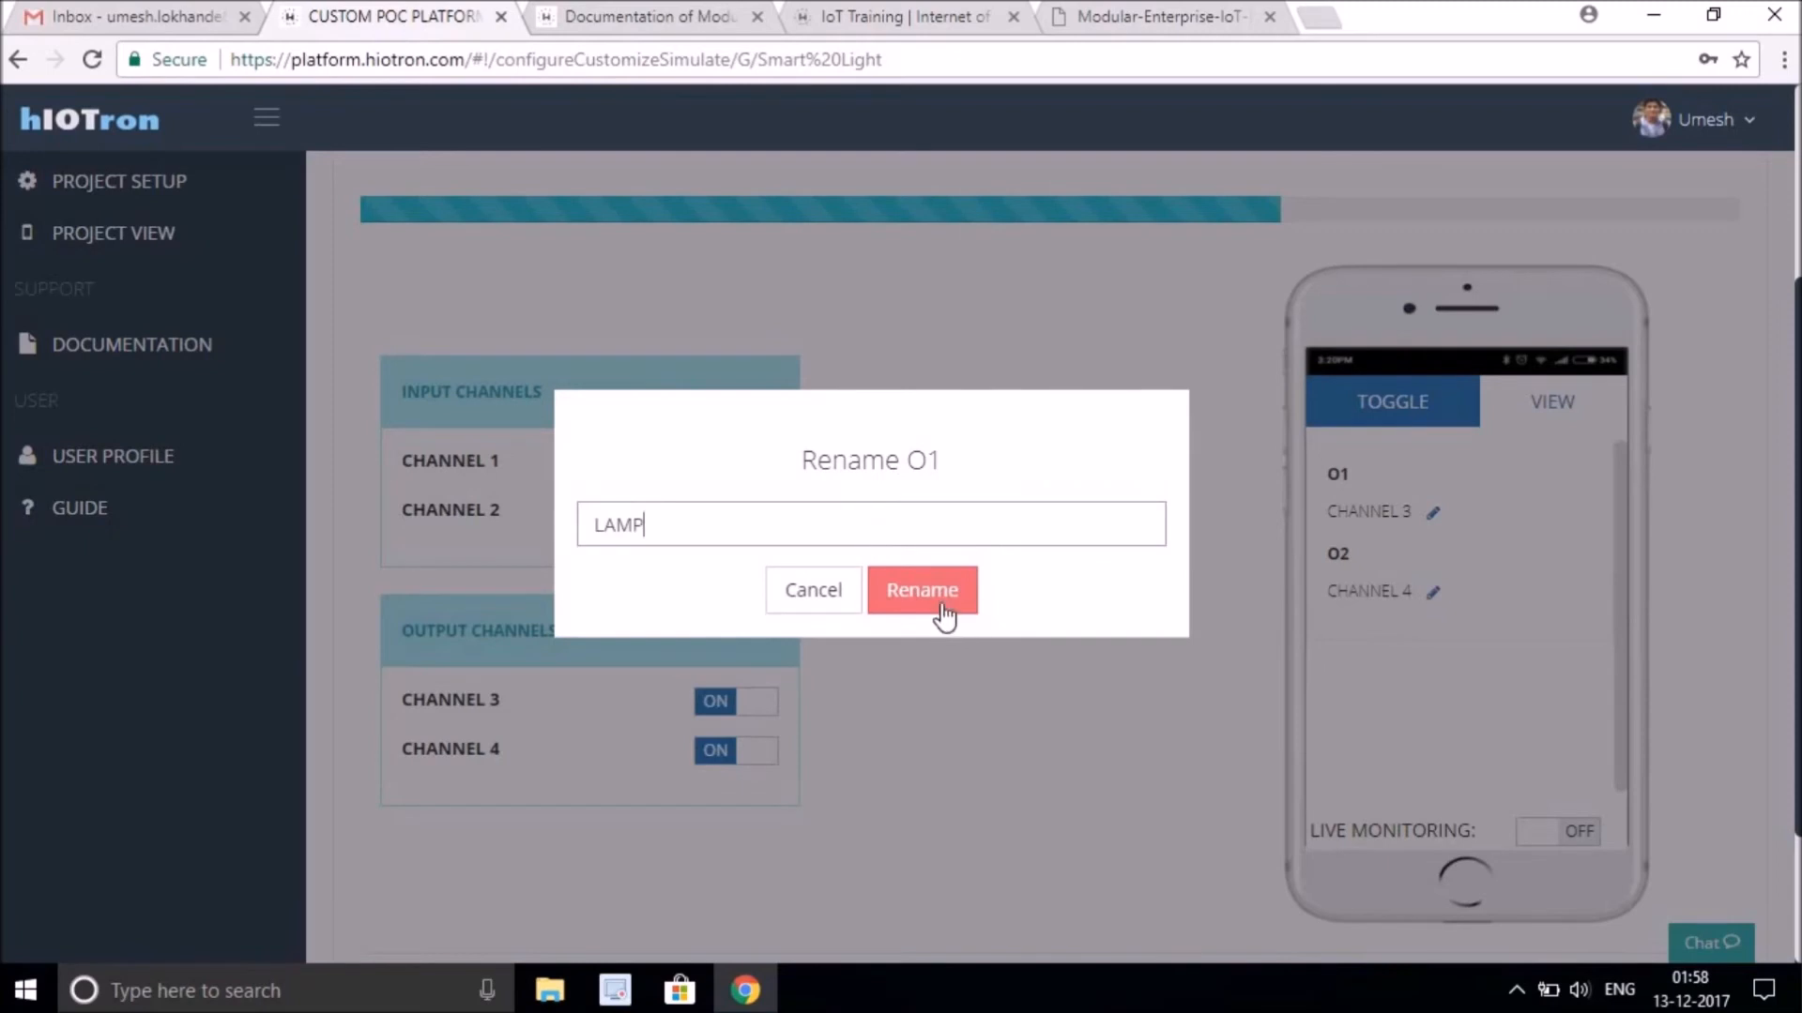
pyautogui.click(924, 591)
pyautogui.click(901, 655)
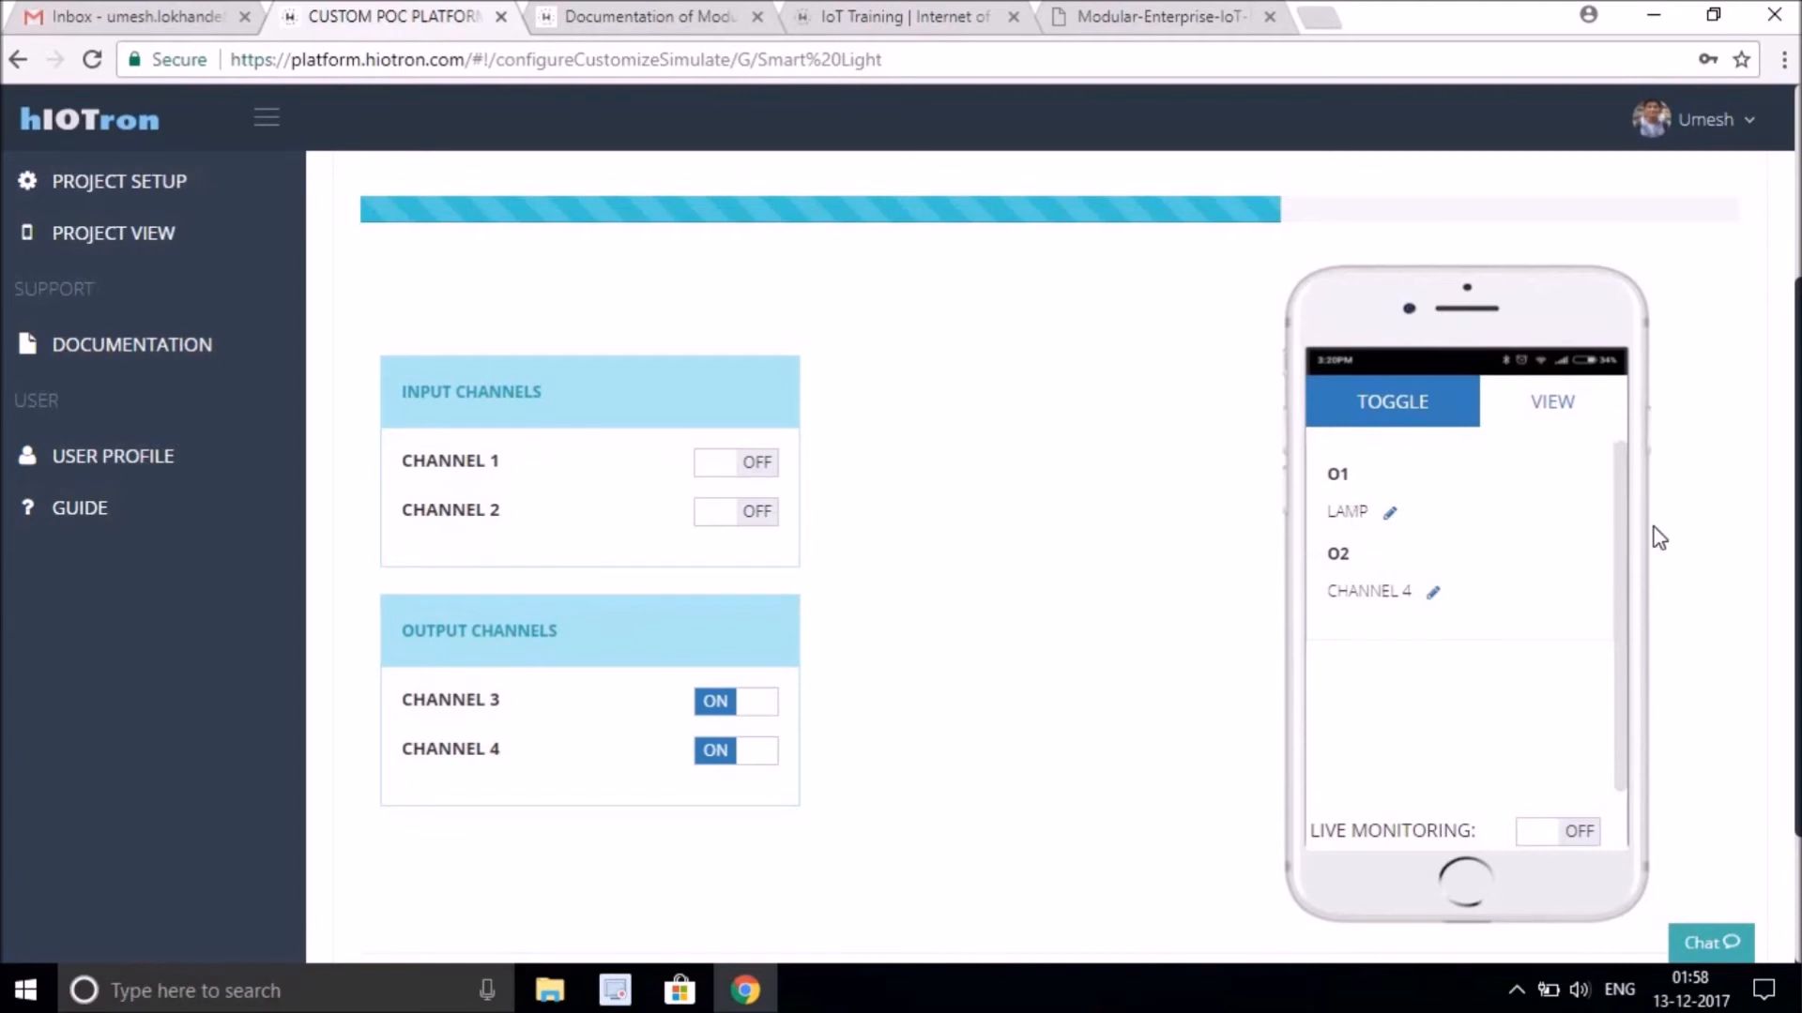
# Move on to the Simulate step and show the Toggle preview of the outputs.
pyautogui.scroll(-2, 1295, 563)
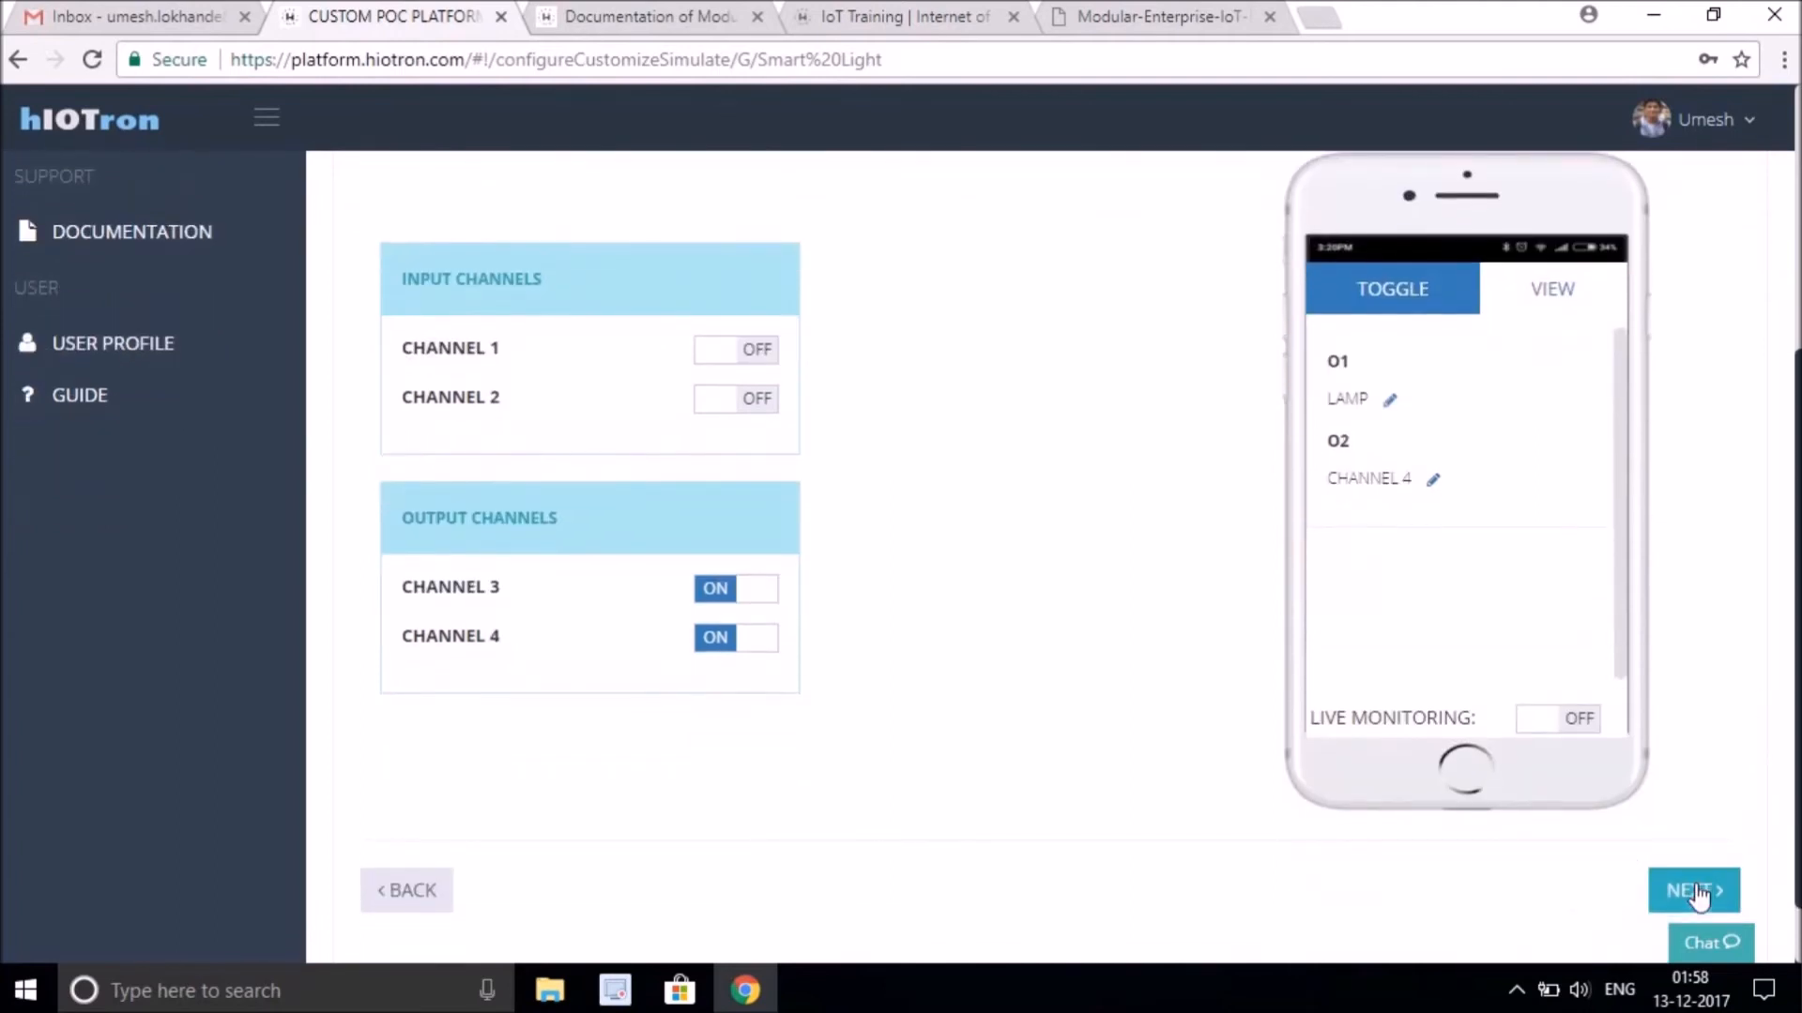
pyautogui.click(1698, 888)
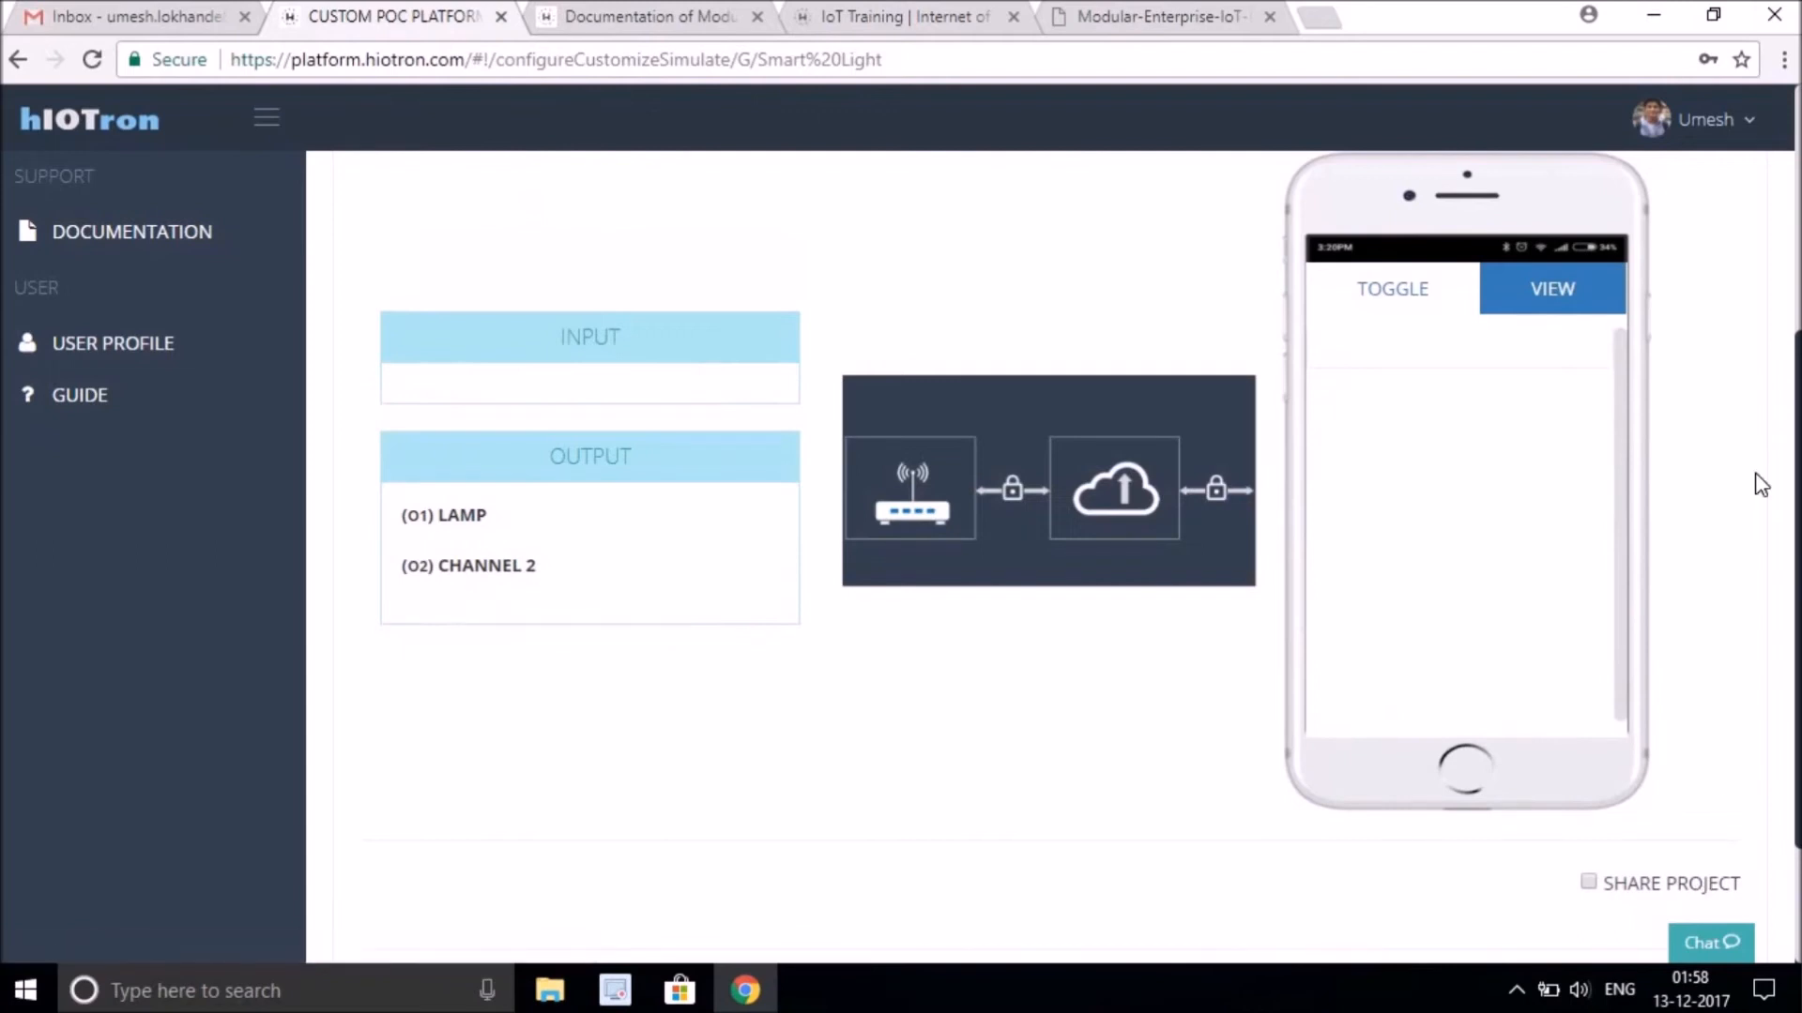
pyautogui.click(1392, 299)
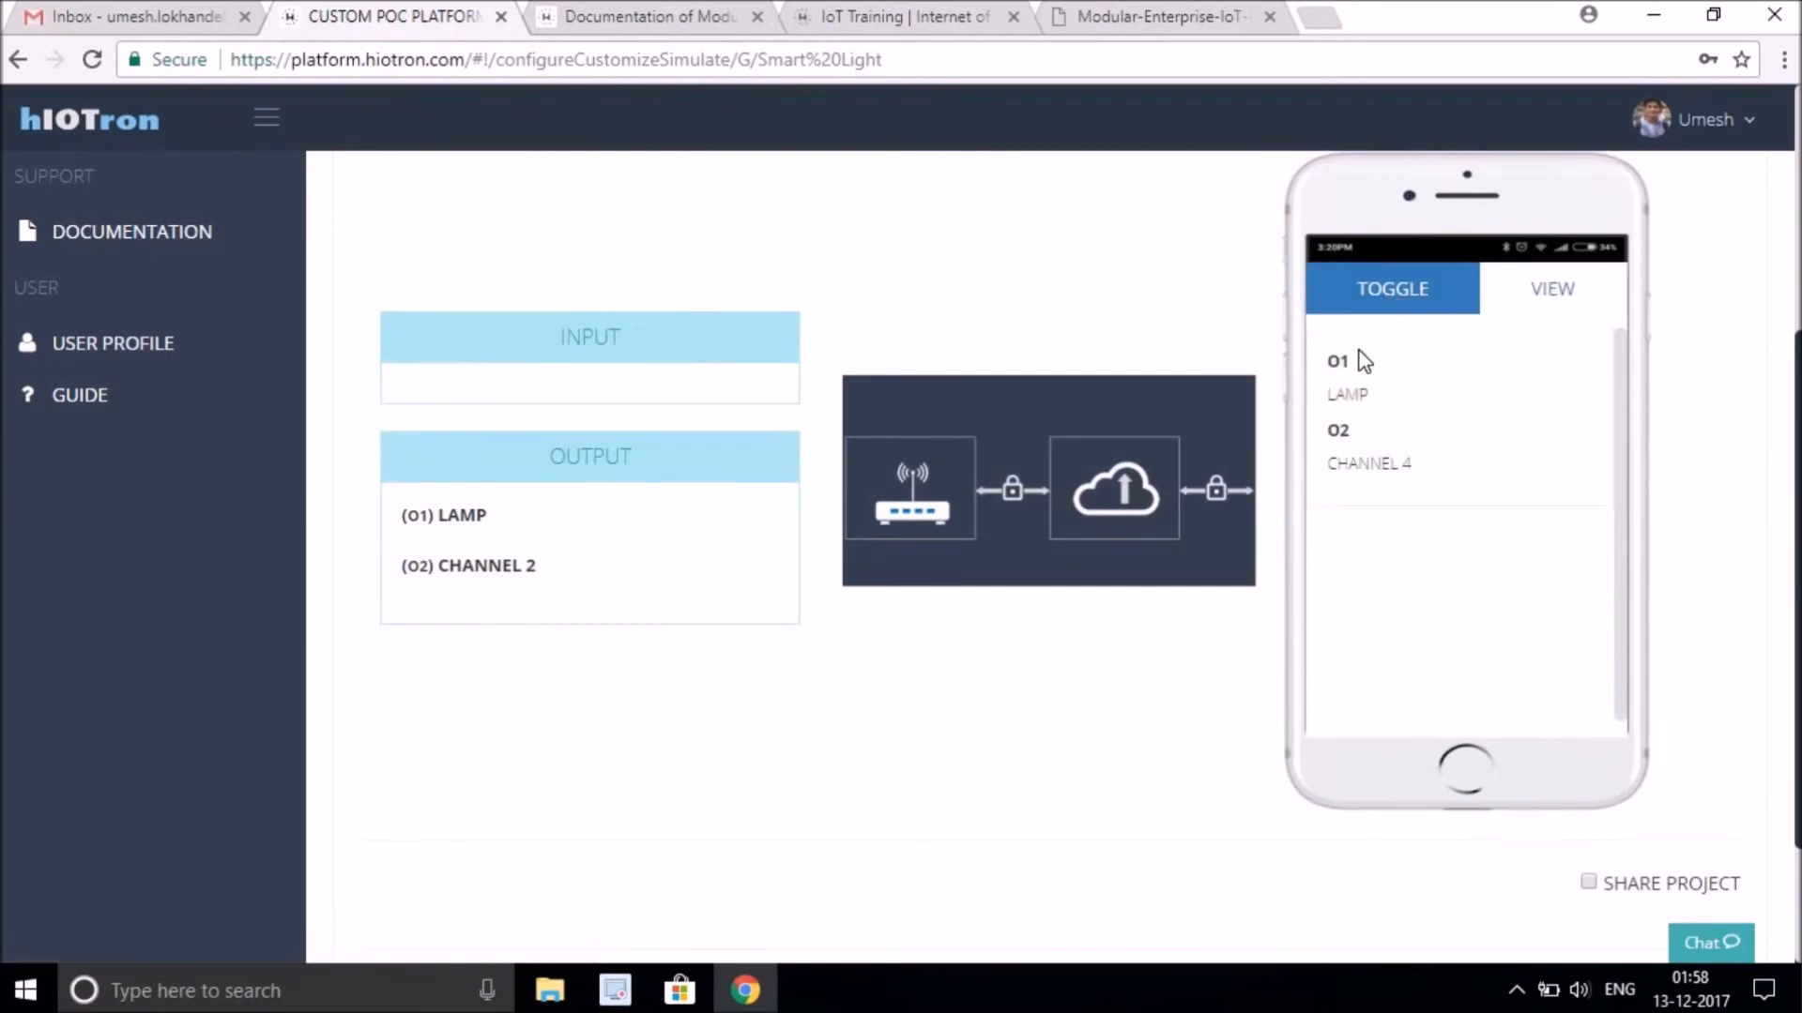
# Finish the project upload and close the confirmation dialog.
pyautogui.scroll(1, 1051, 553)
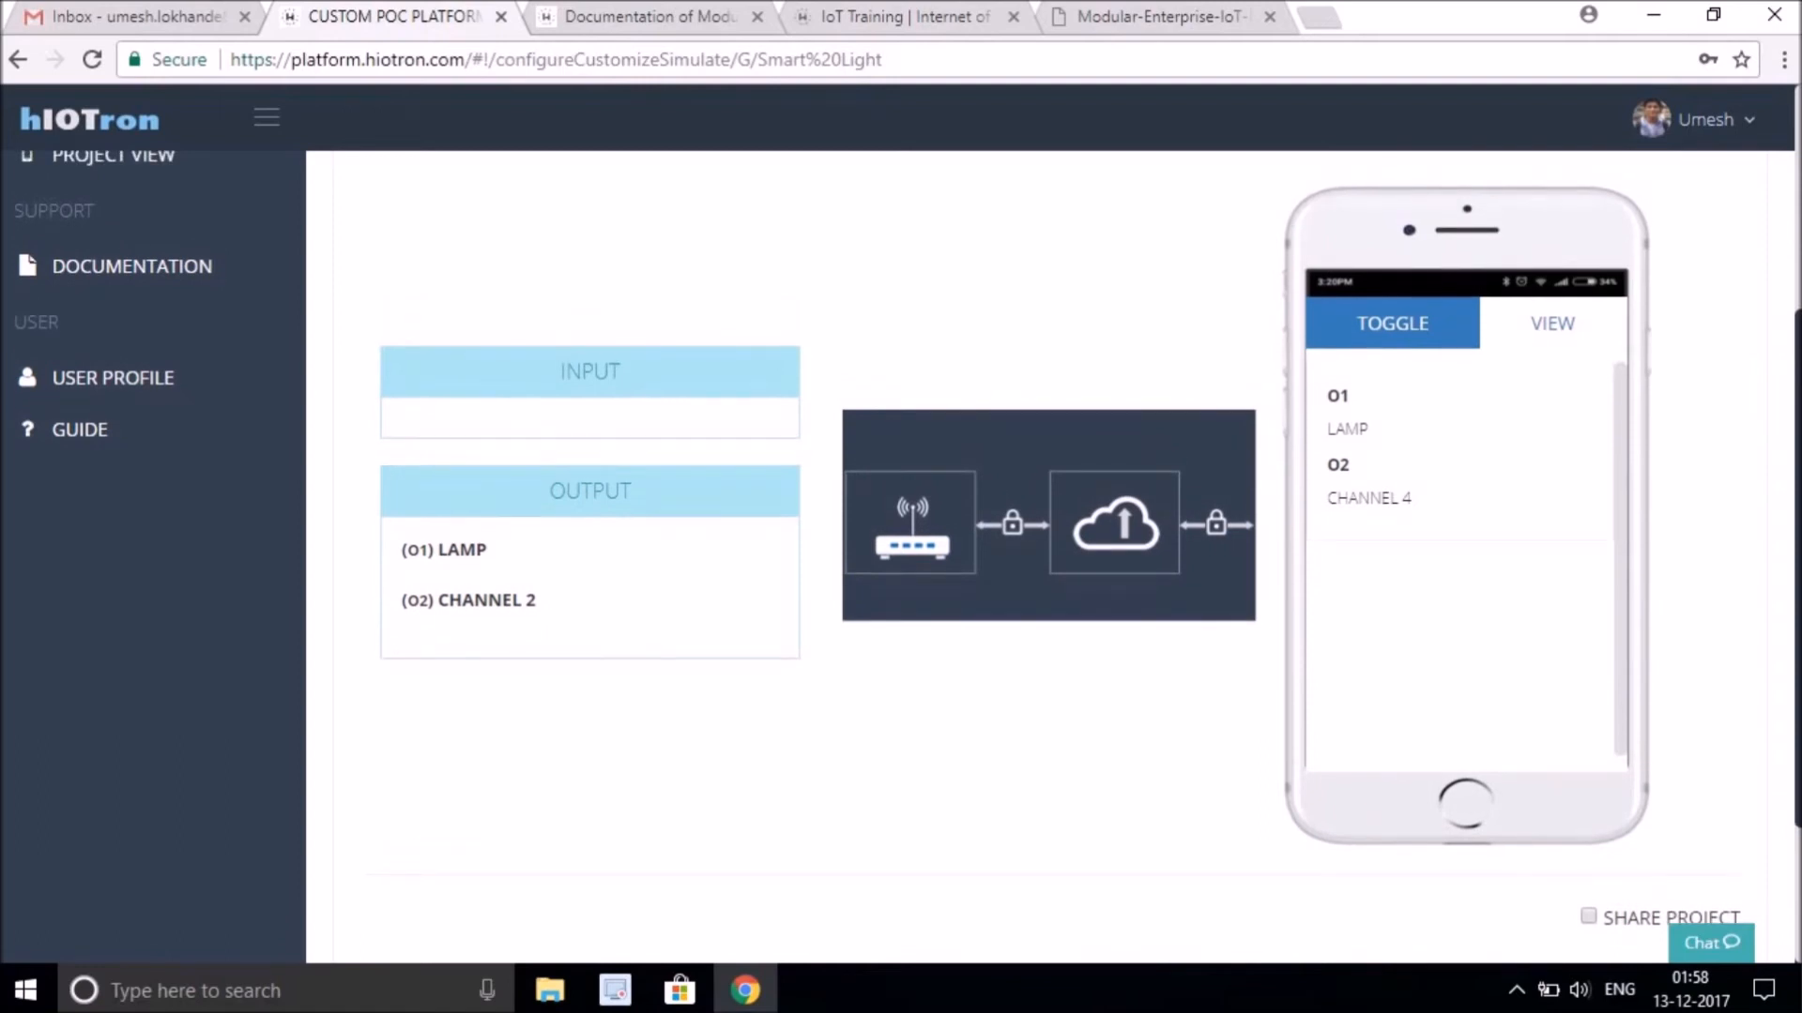
pyautogui.scroll(-2, 1051, 554)
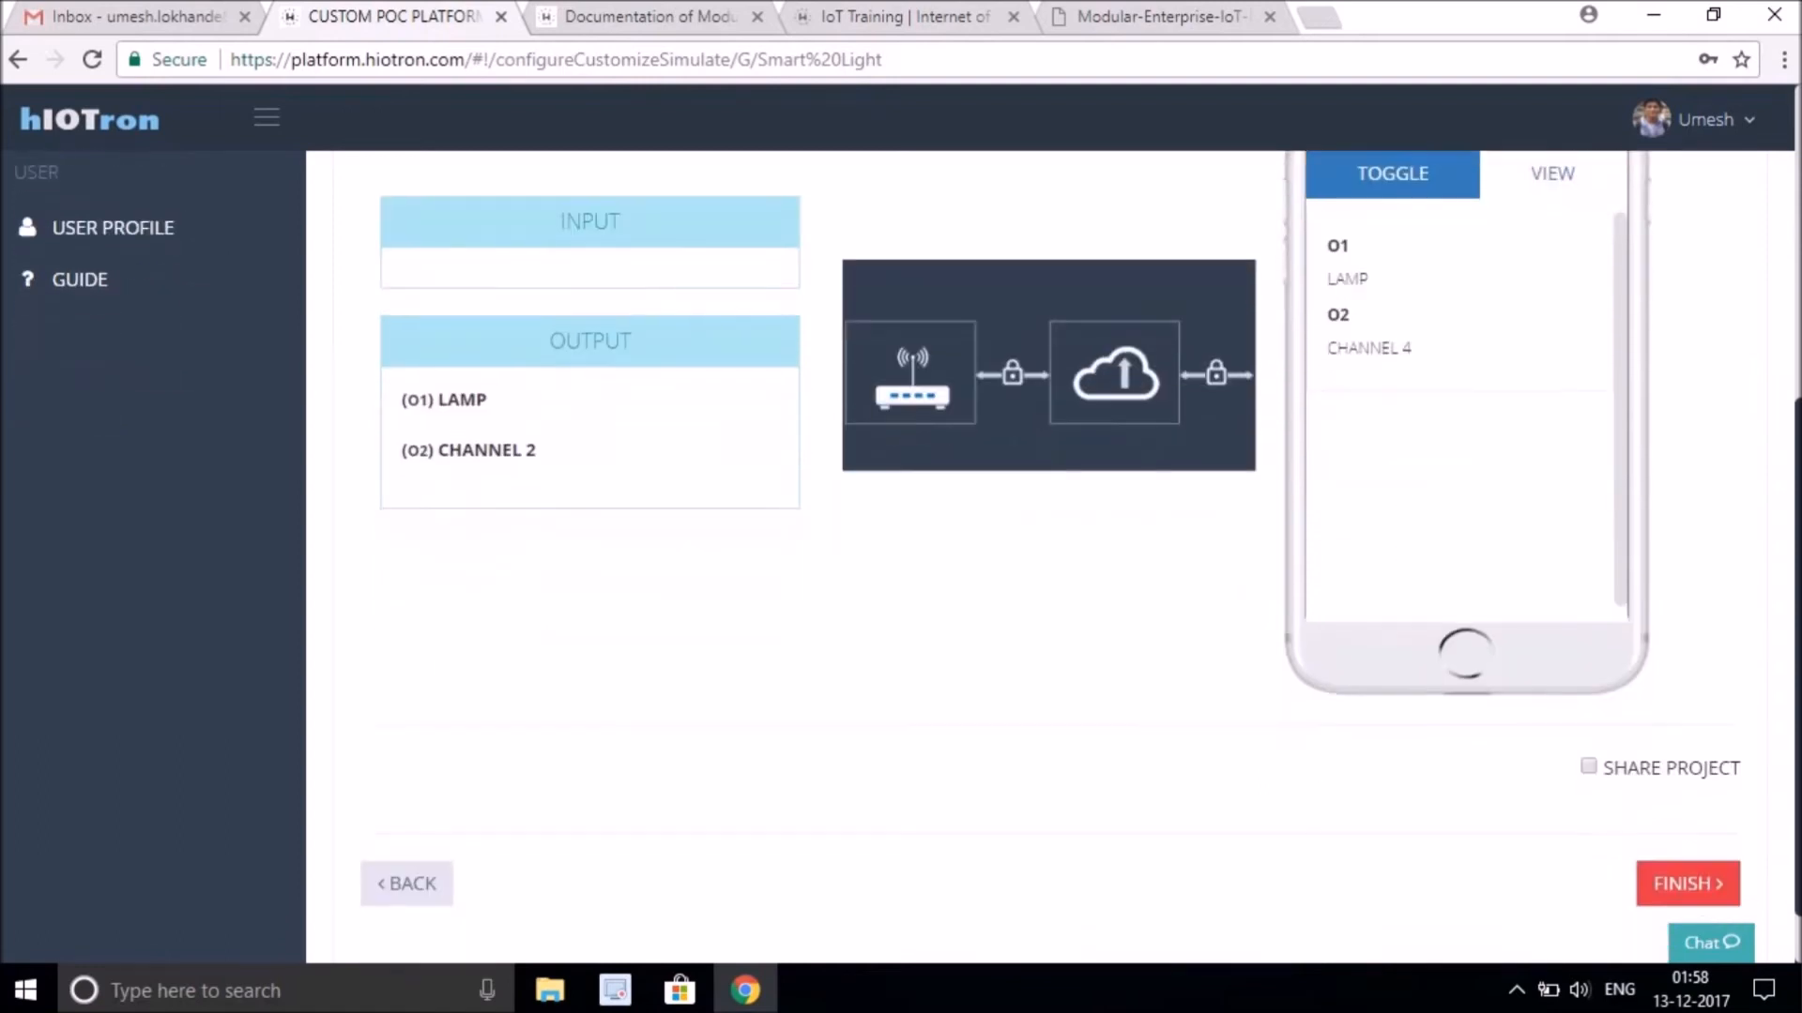
pyautogui.click(1667, 884)
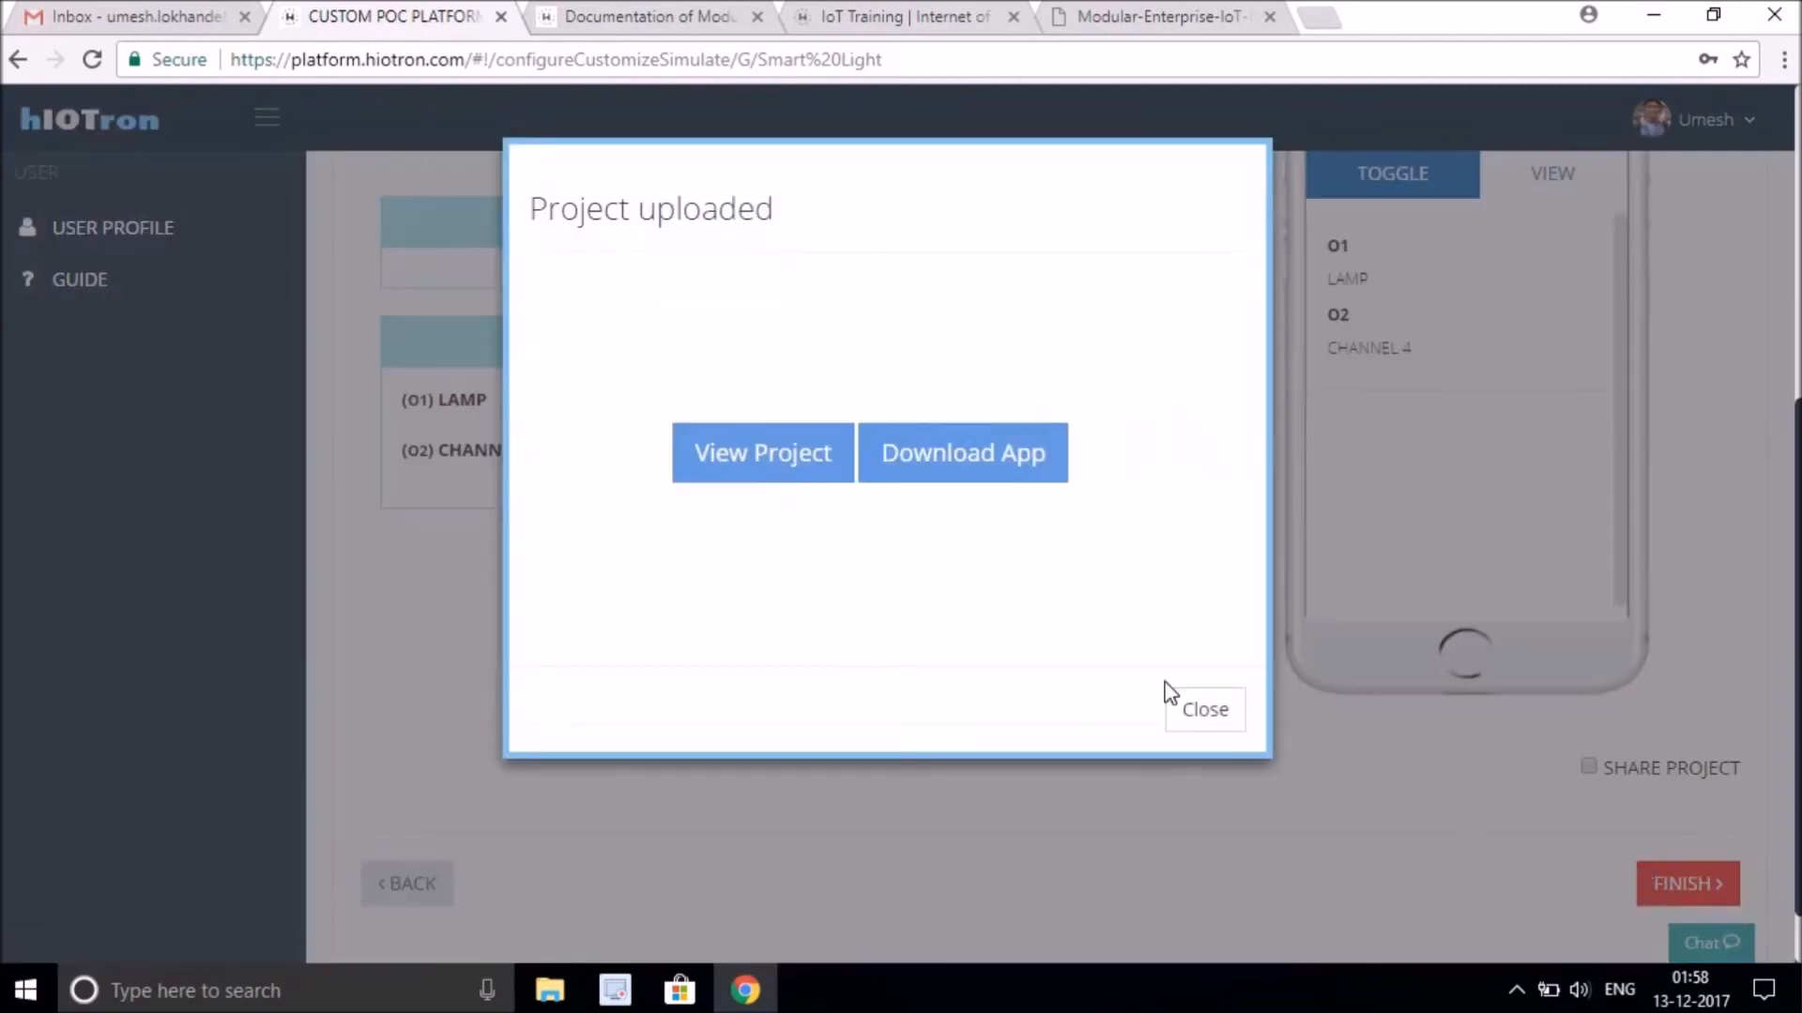
pyautogui.click(1199, 715)
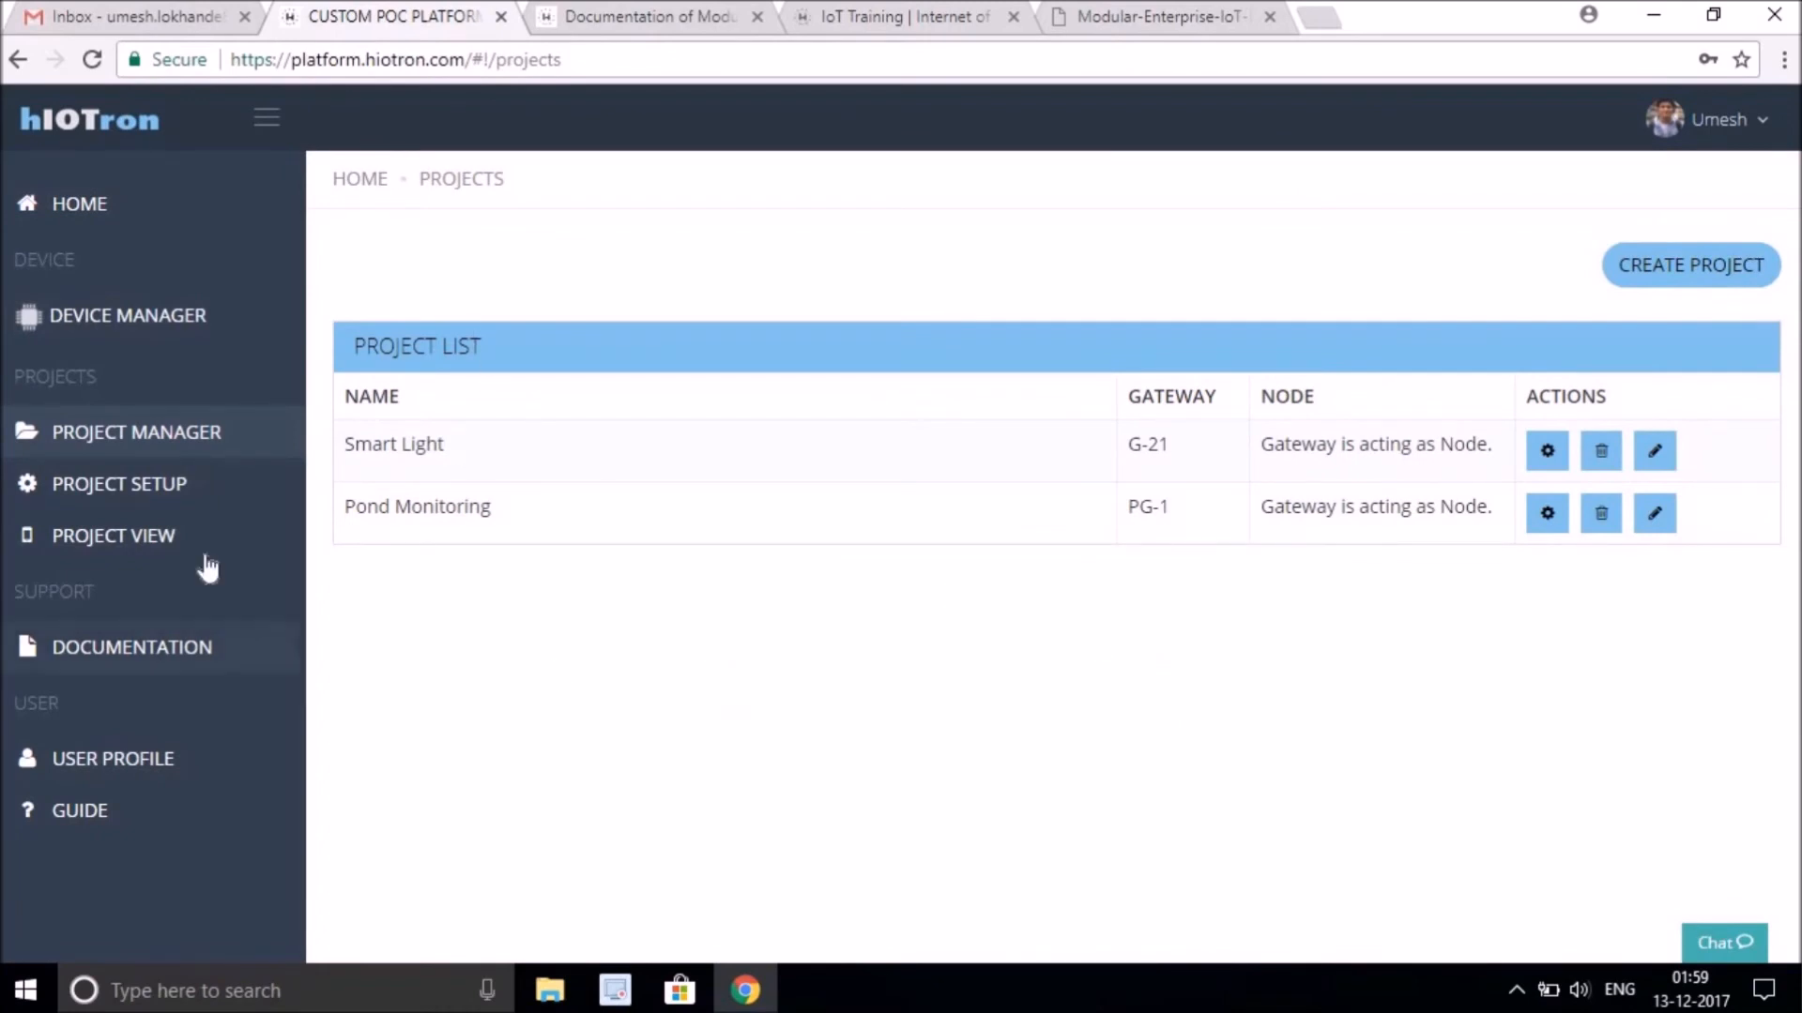
# Open the project view for Smart Light (G-21) to see its toggle switches.
pyautogui.moveTo(140, 535)
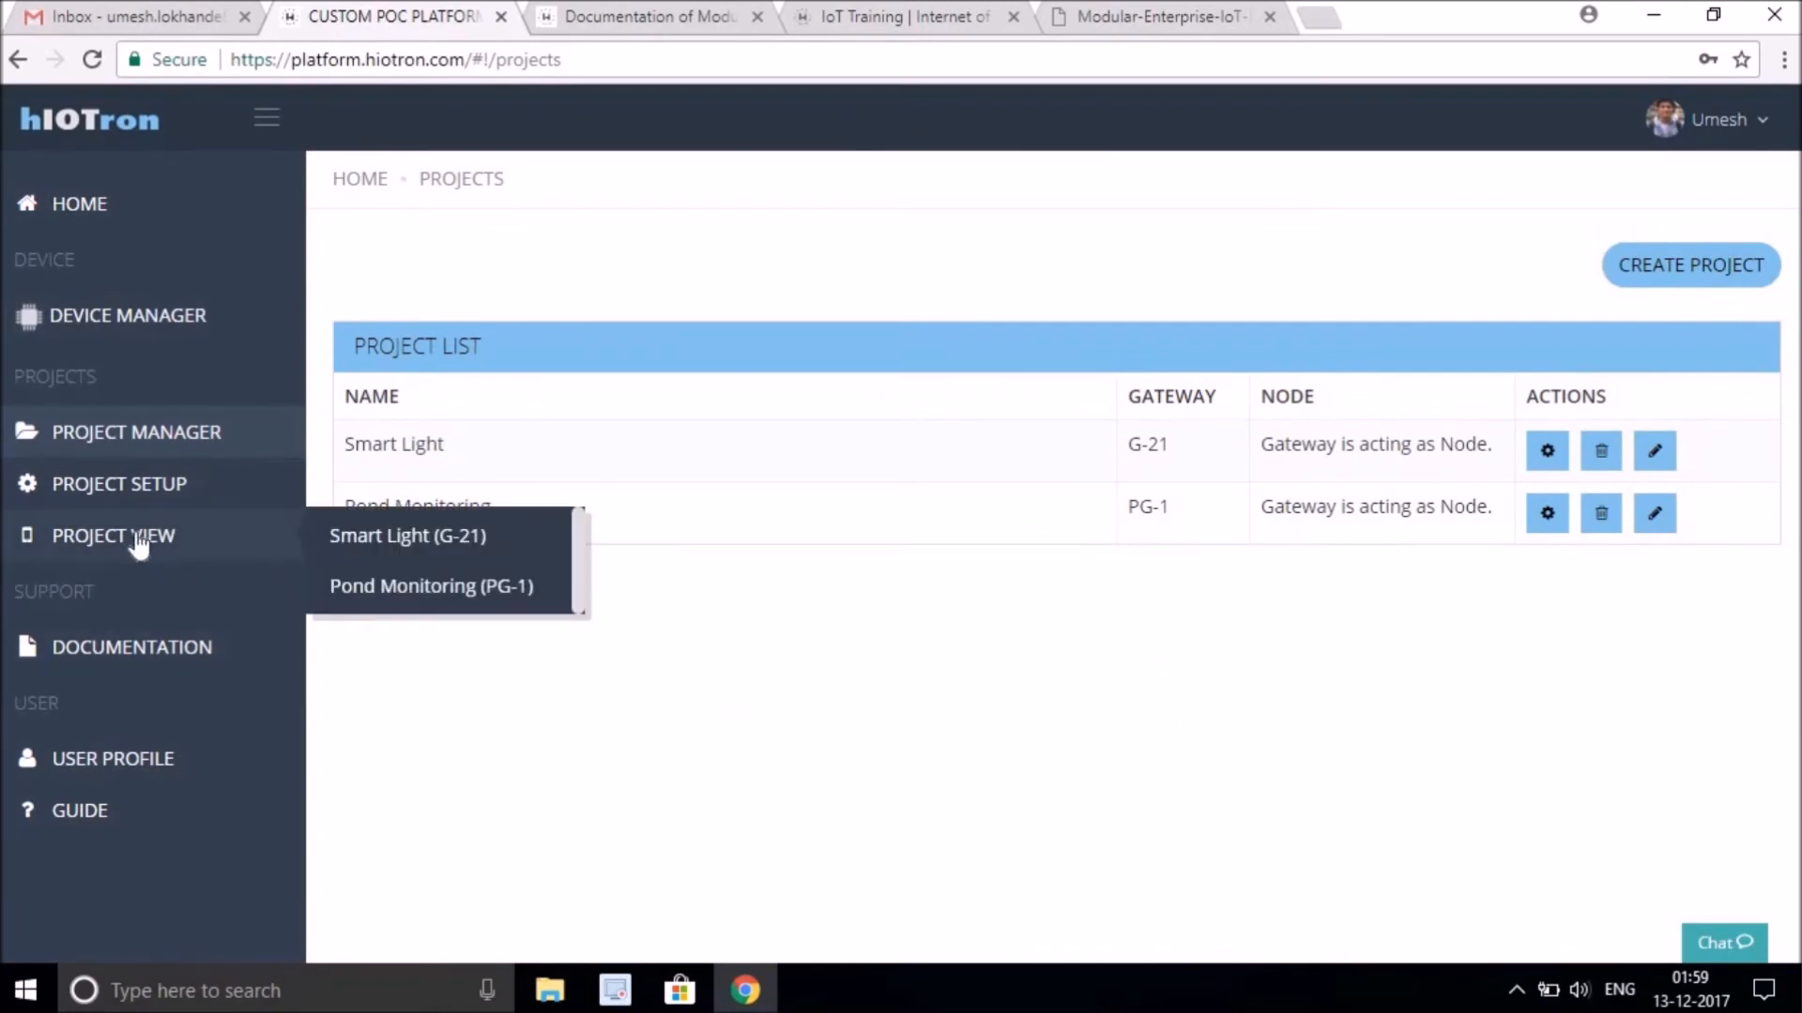
pyautogui.click(424, 553)
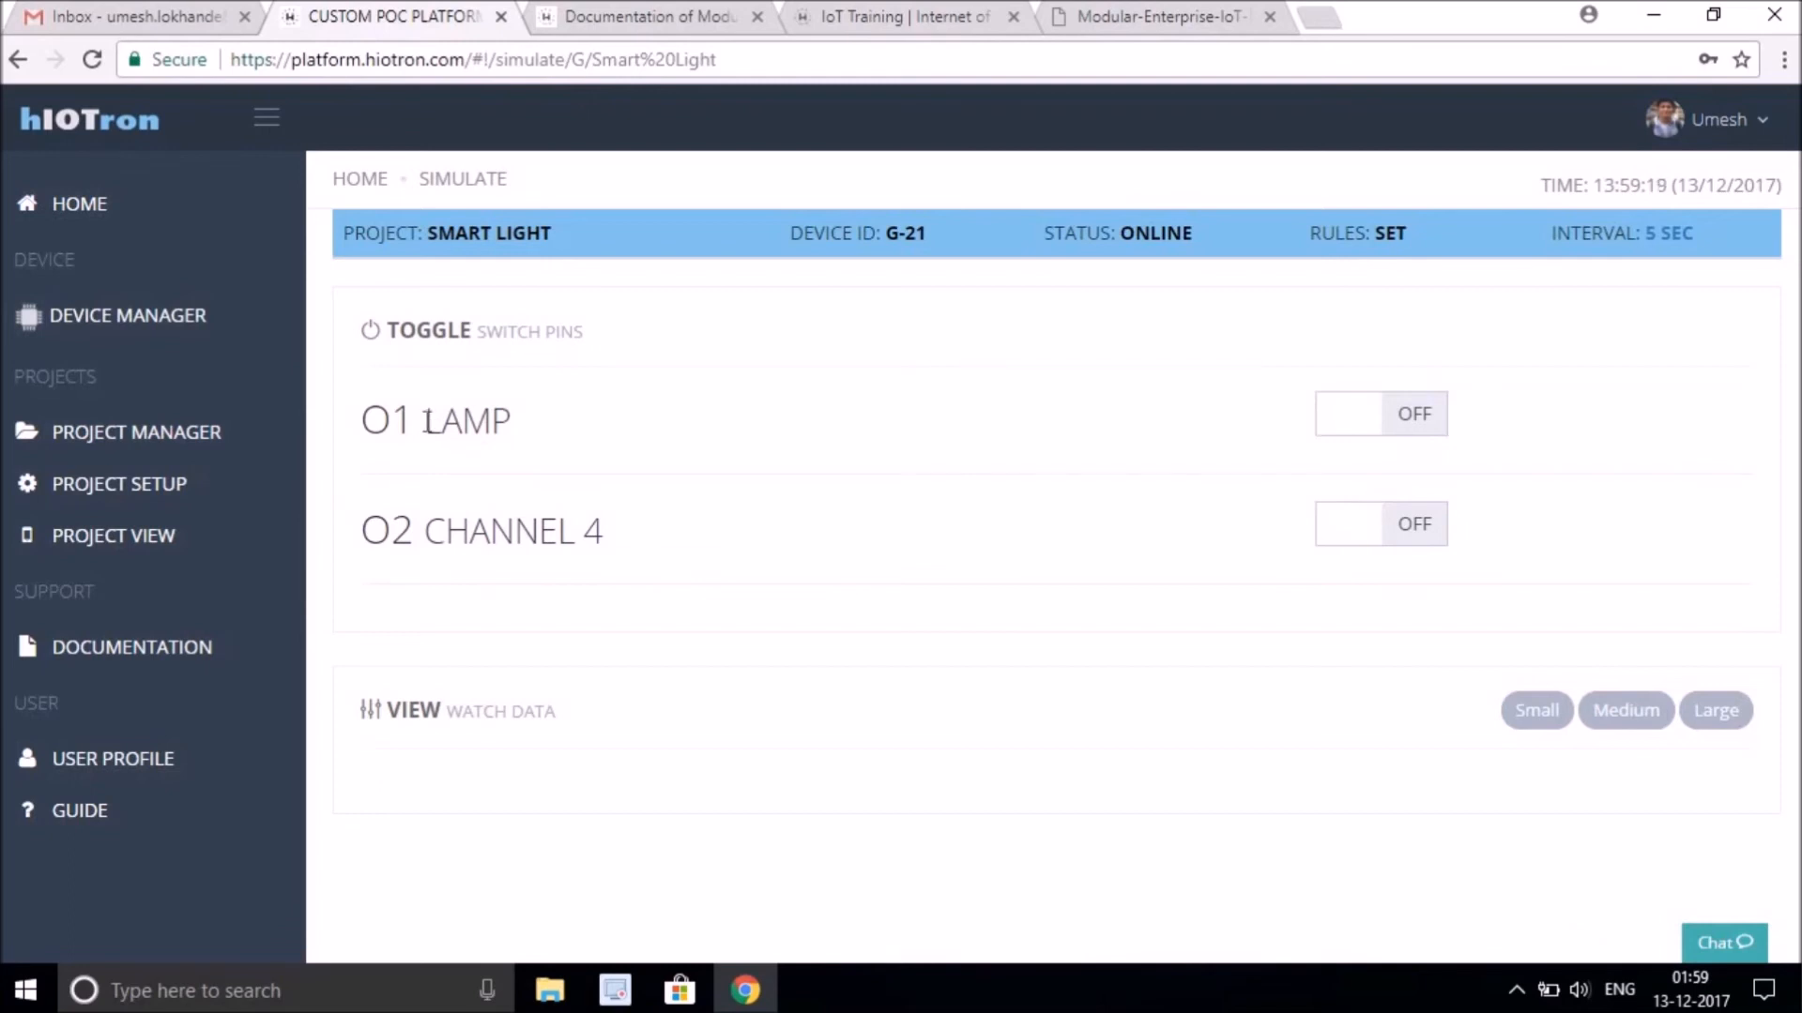
pyautogui.doubleClick(523, 427)
pyautogui.click(873, 433)
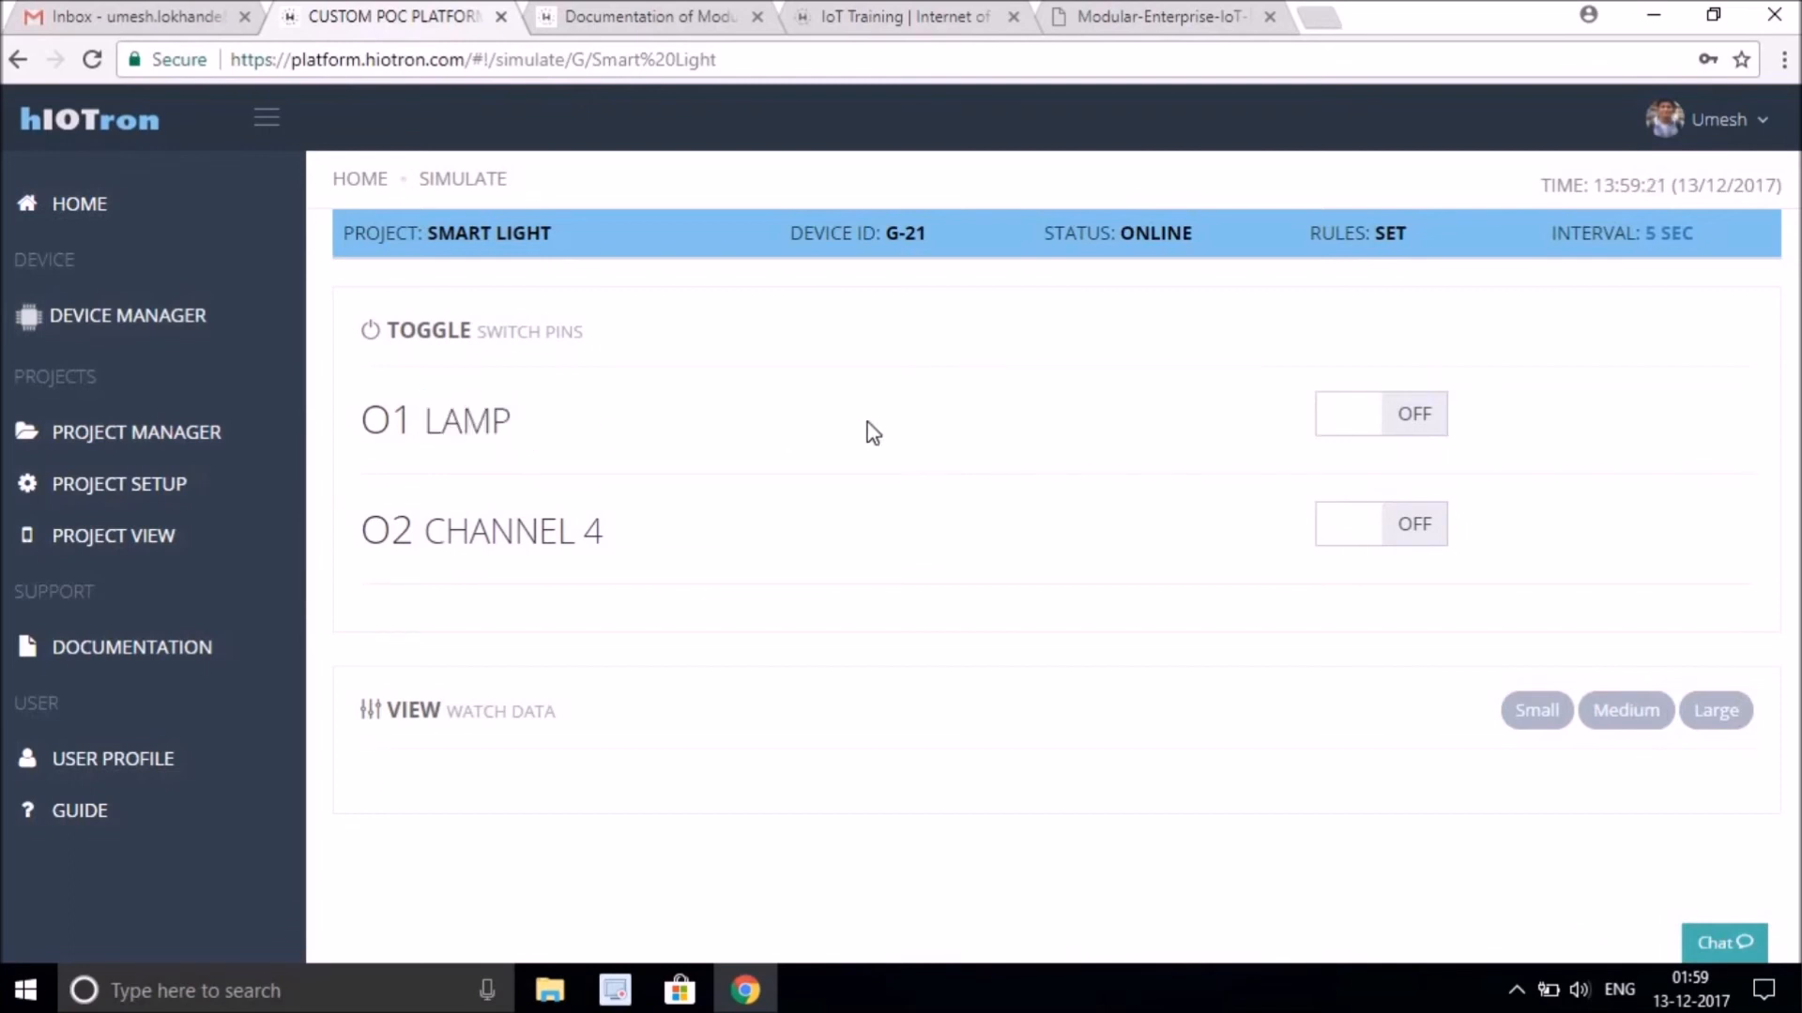